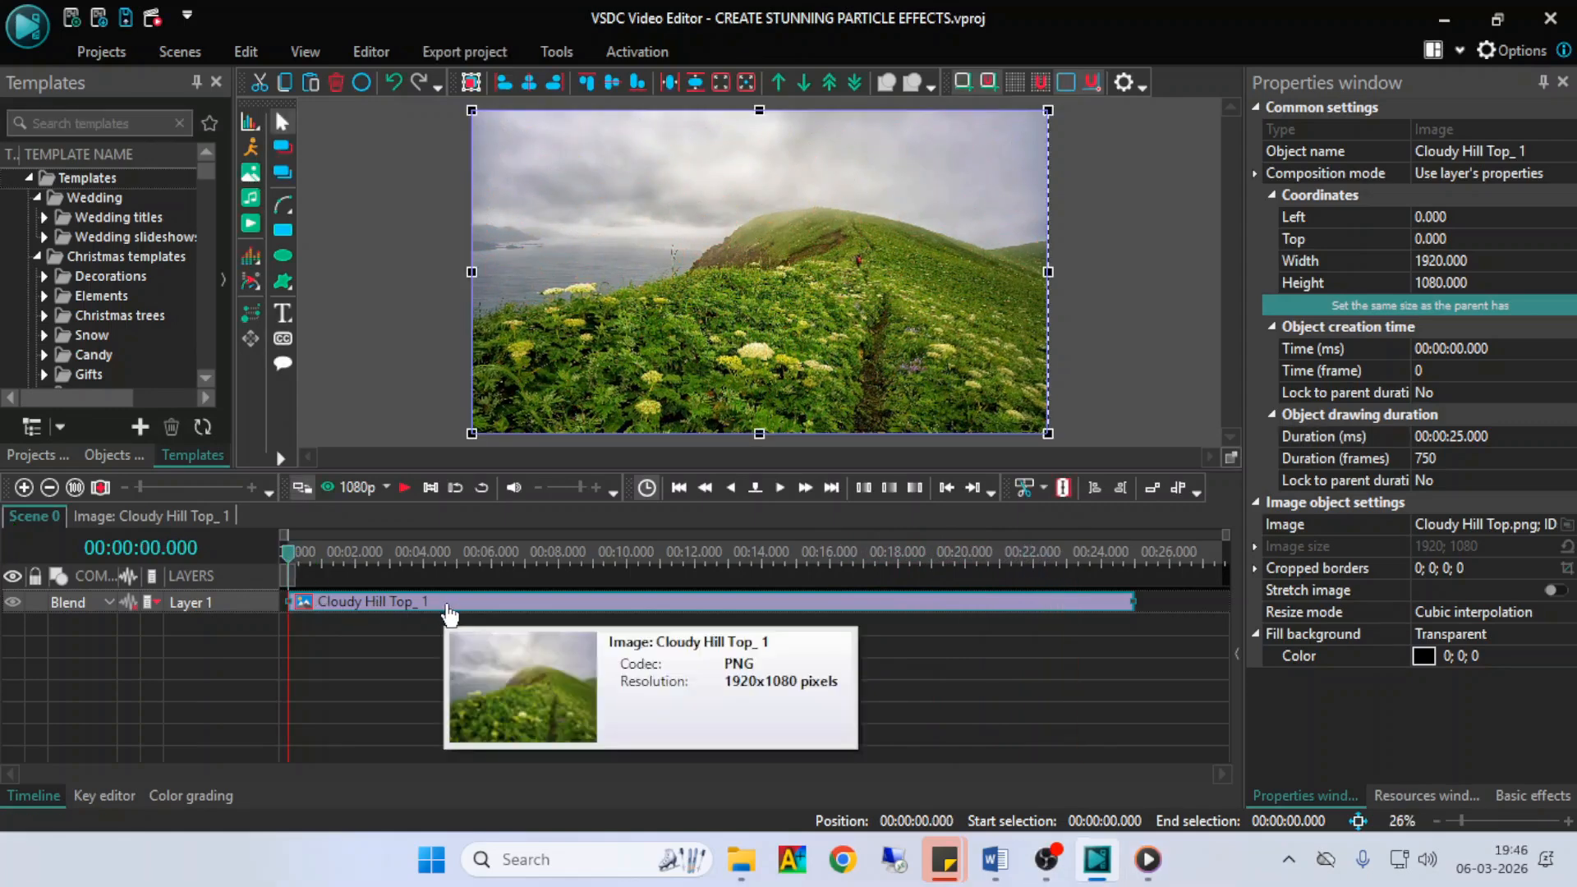
- Add a Particles effect to the Cloudy Hill Top_ 1 image on a new layer, lasting the whole parent duration
click(394, 636)
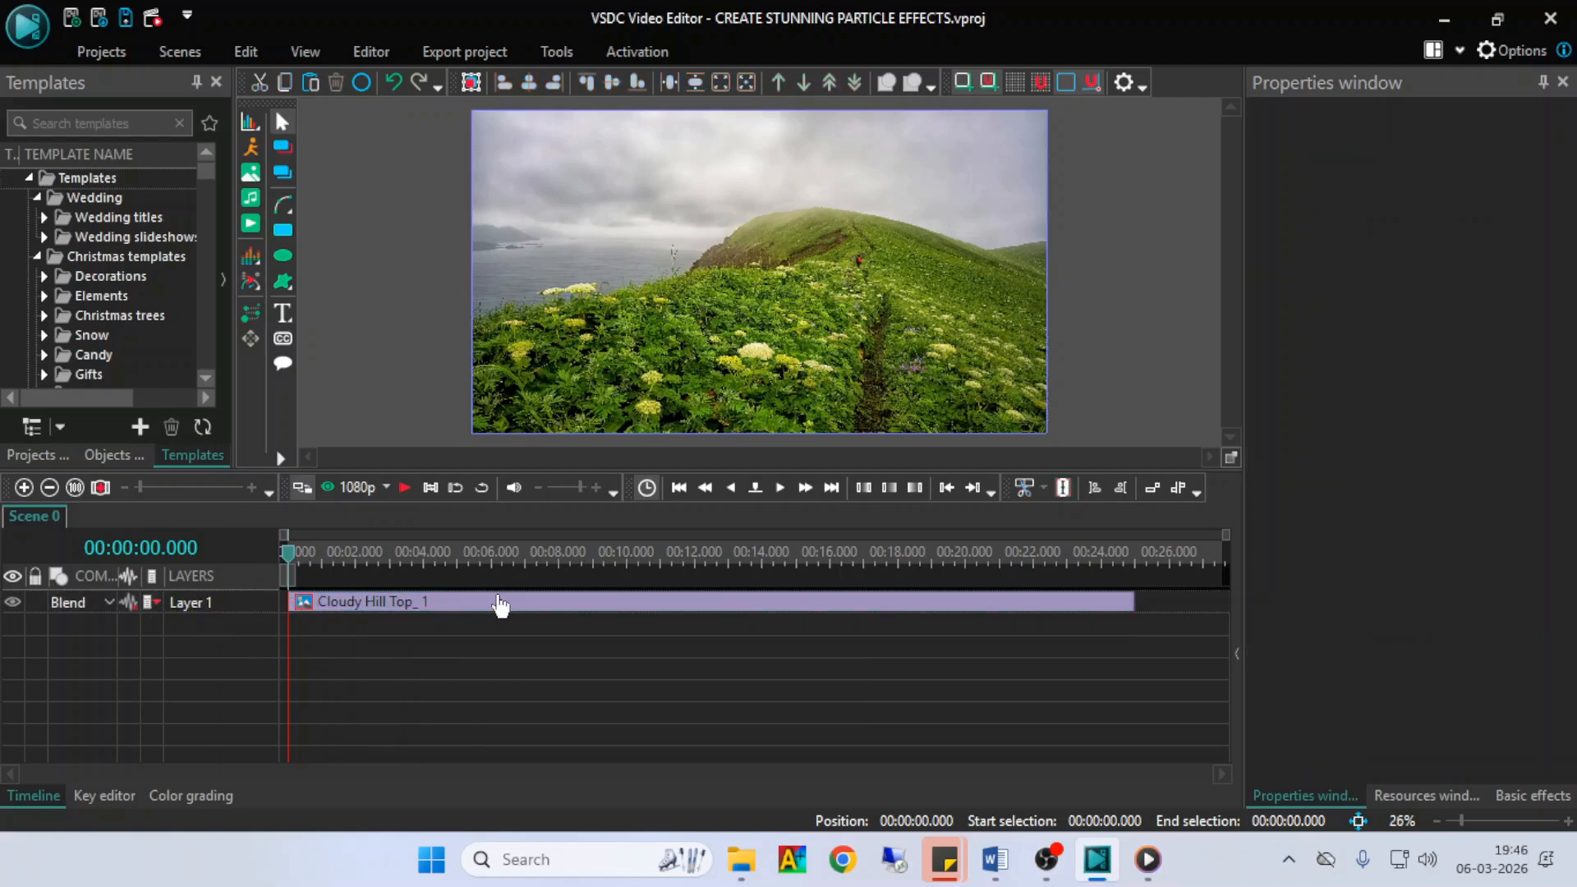
click(359, 607)
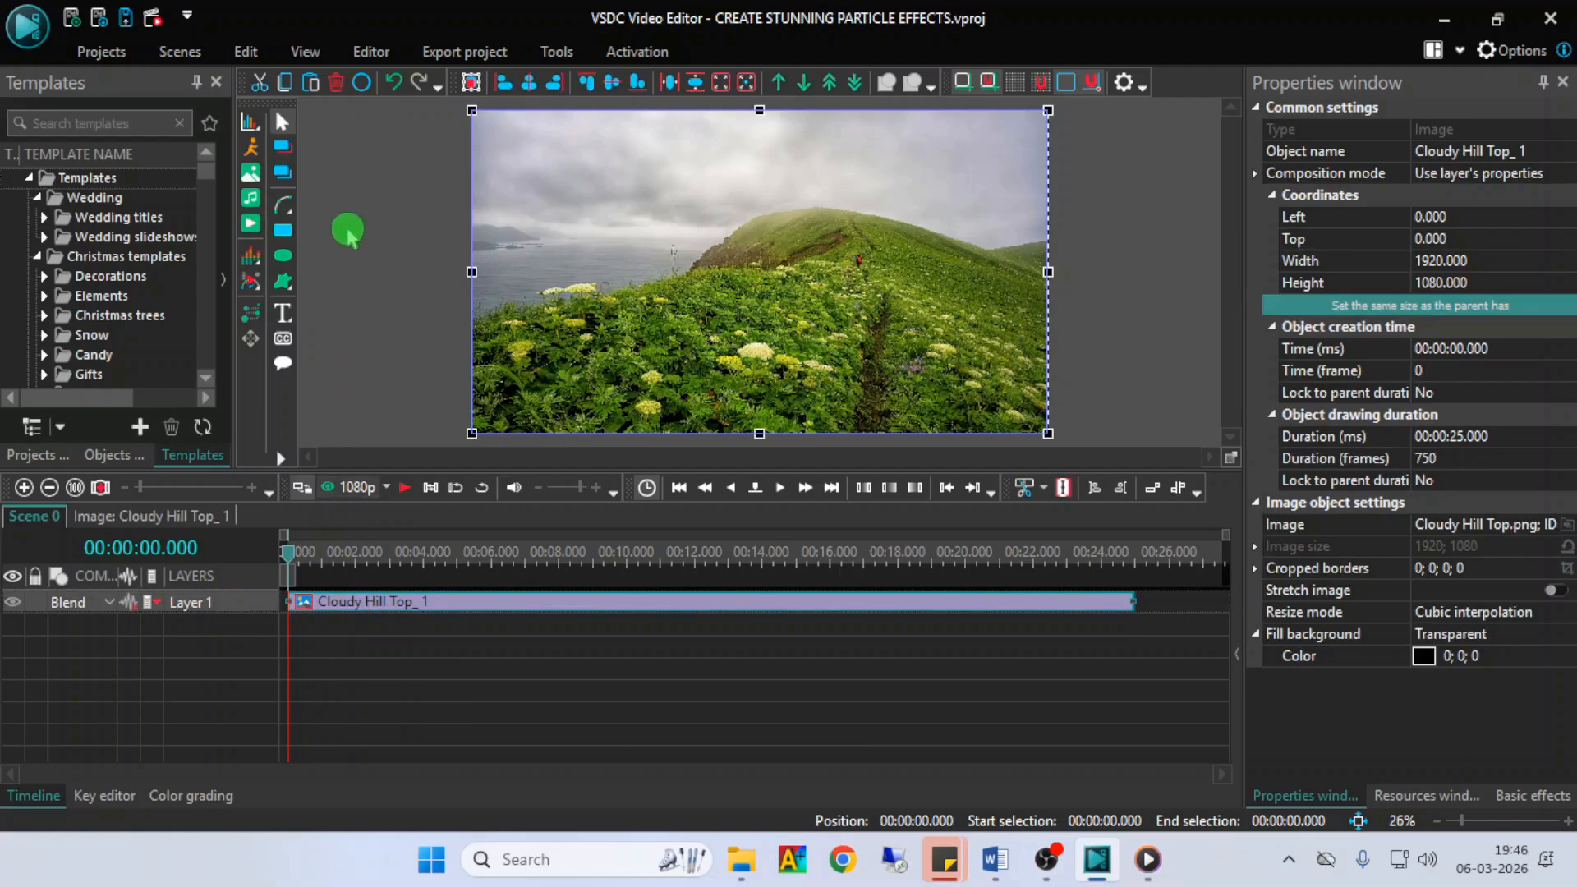
click(371, 56)
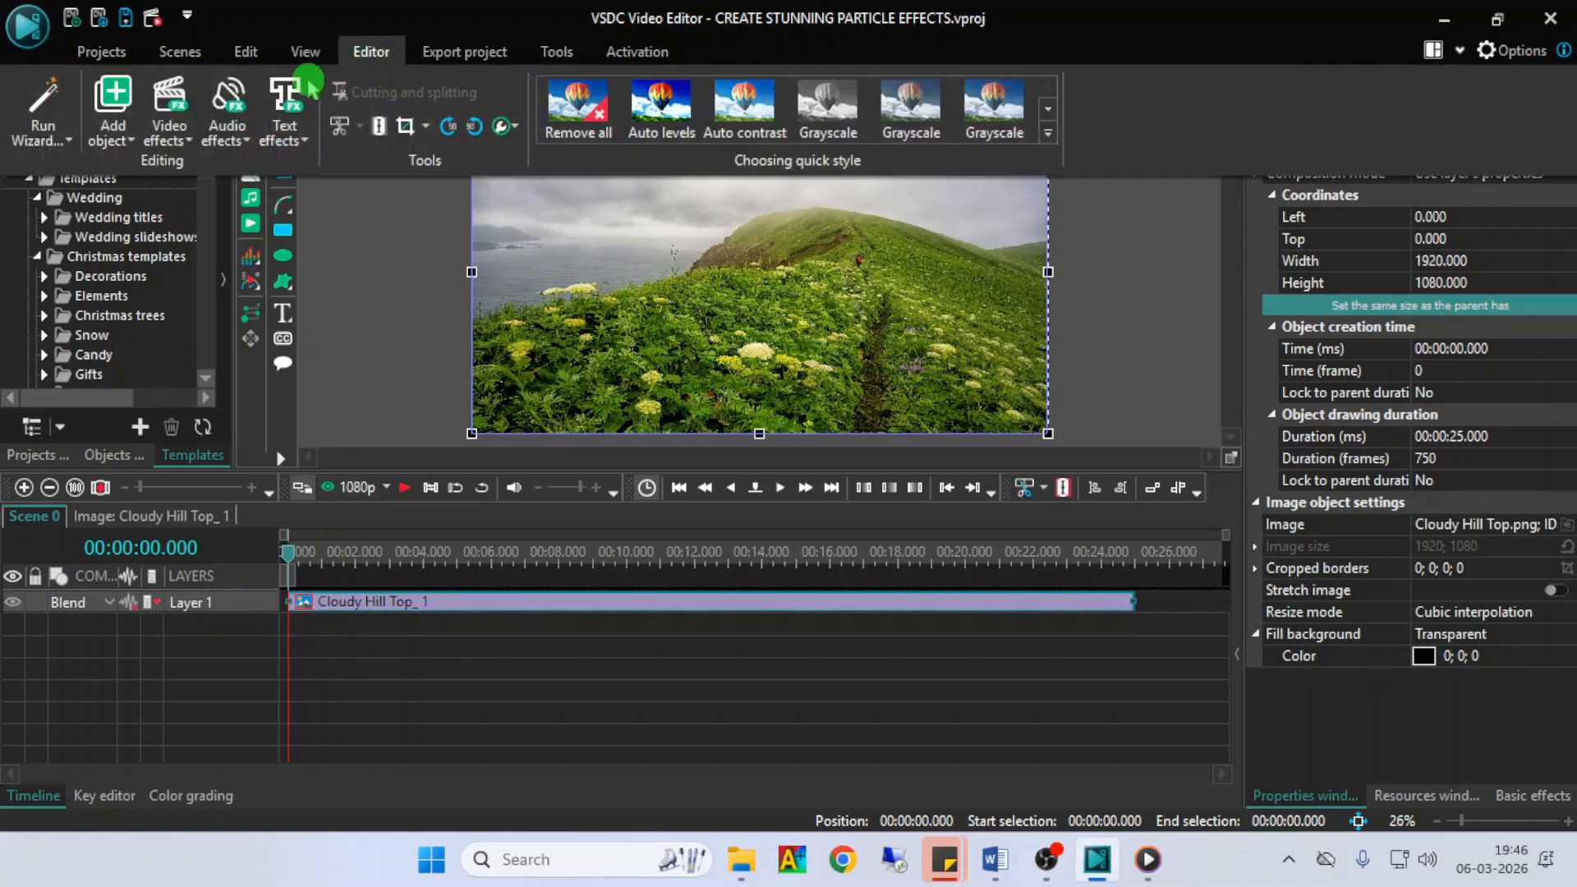
click(169, 115)
mouse_move(202, 348)
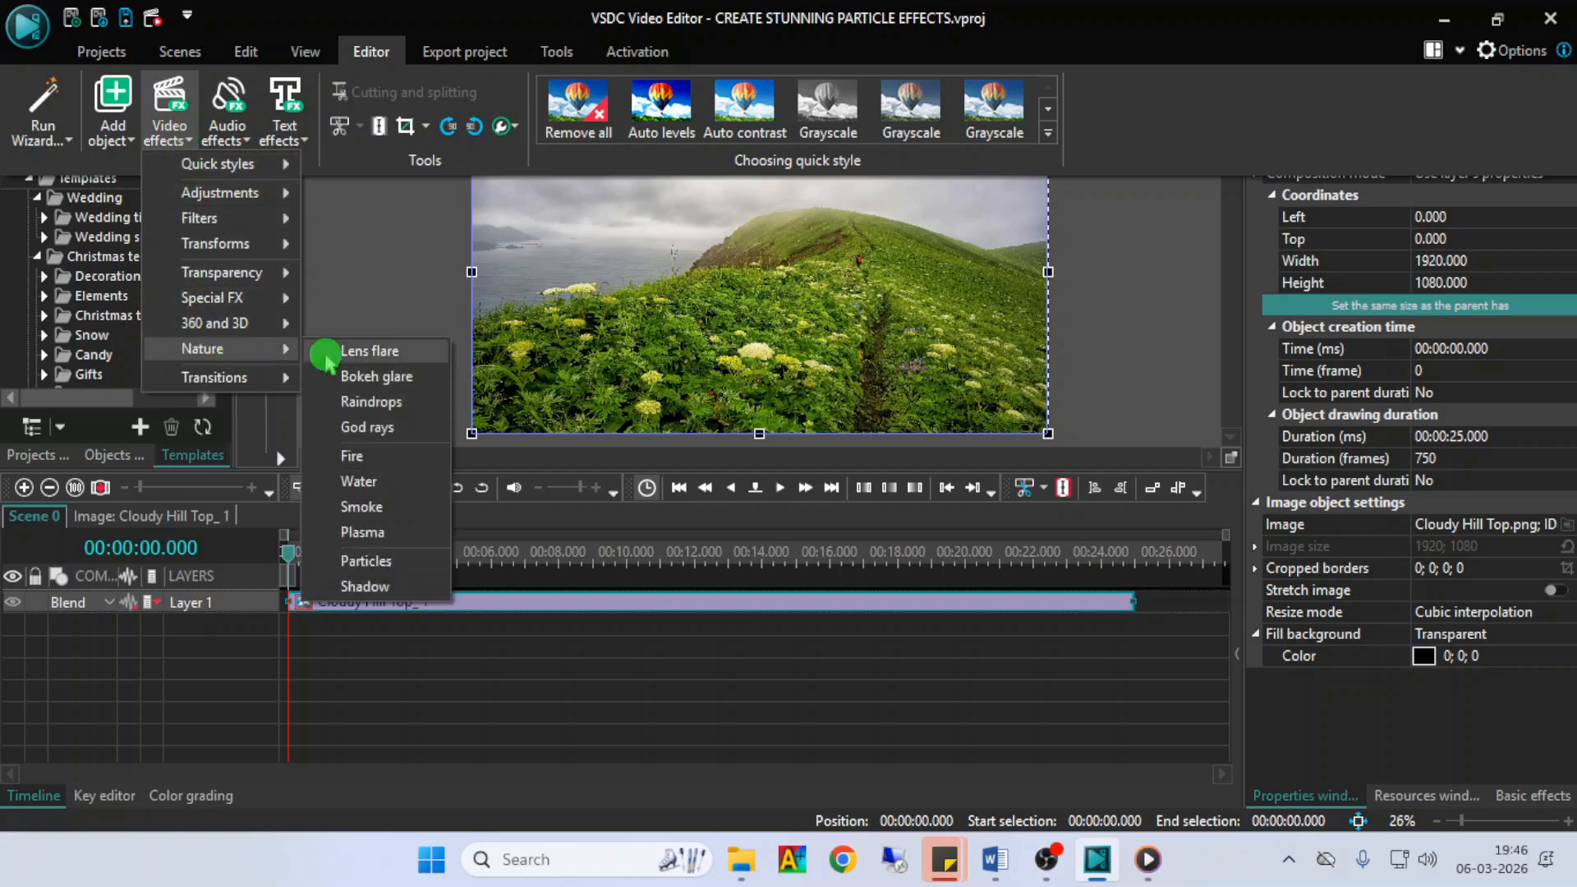
click(365, 561)
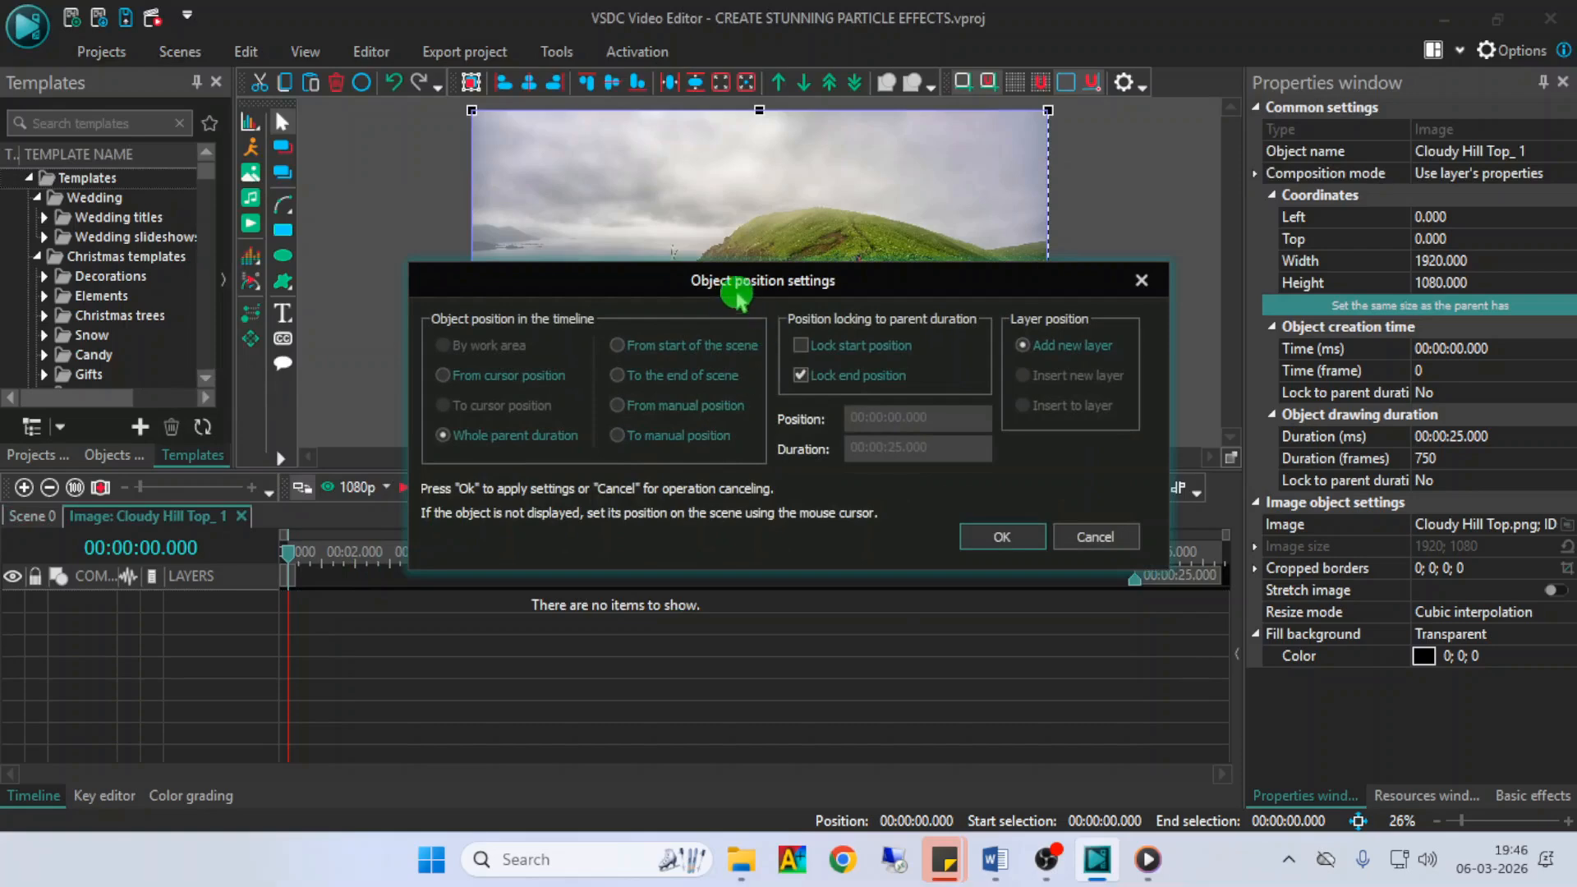
click(1002, 537)
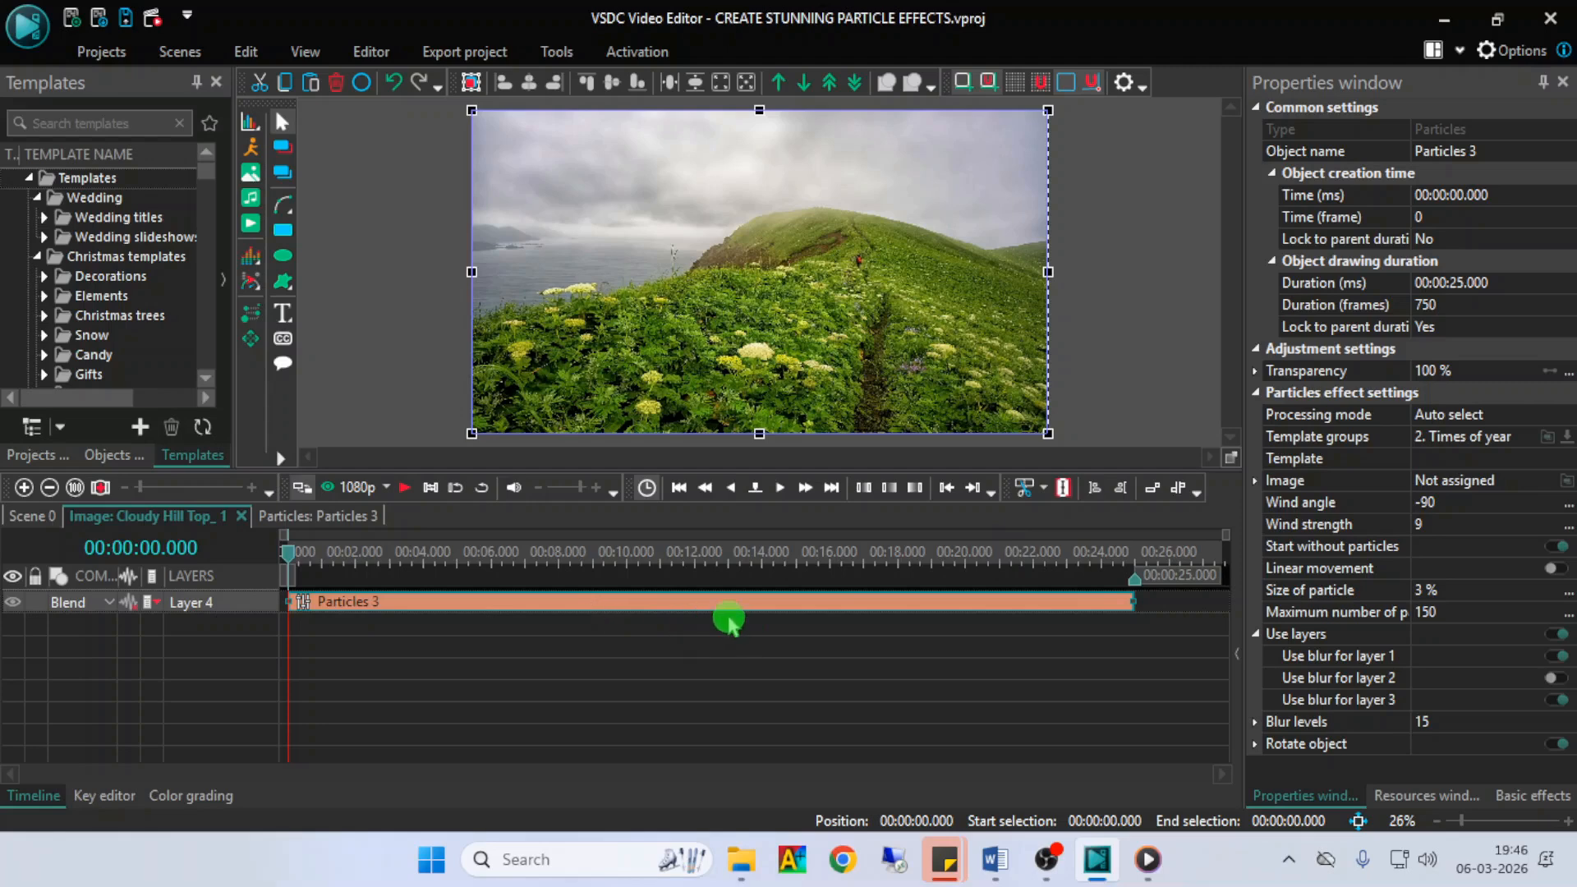
- Look through the Particles effect's processing mode options, Software and Hardware included, and keep Auto select
click(963, 615)
click(981, 601)
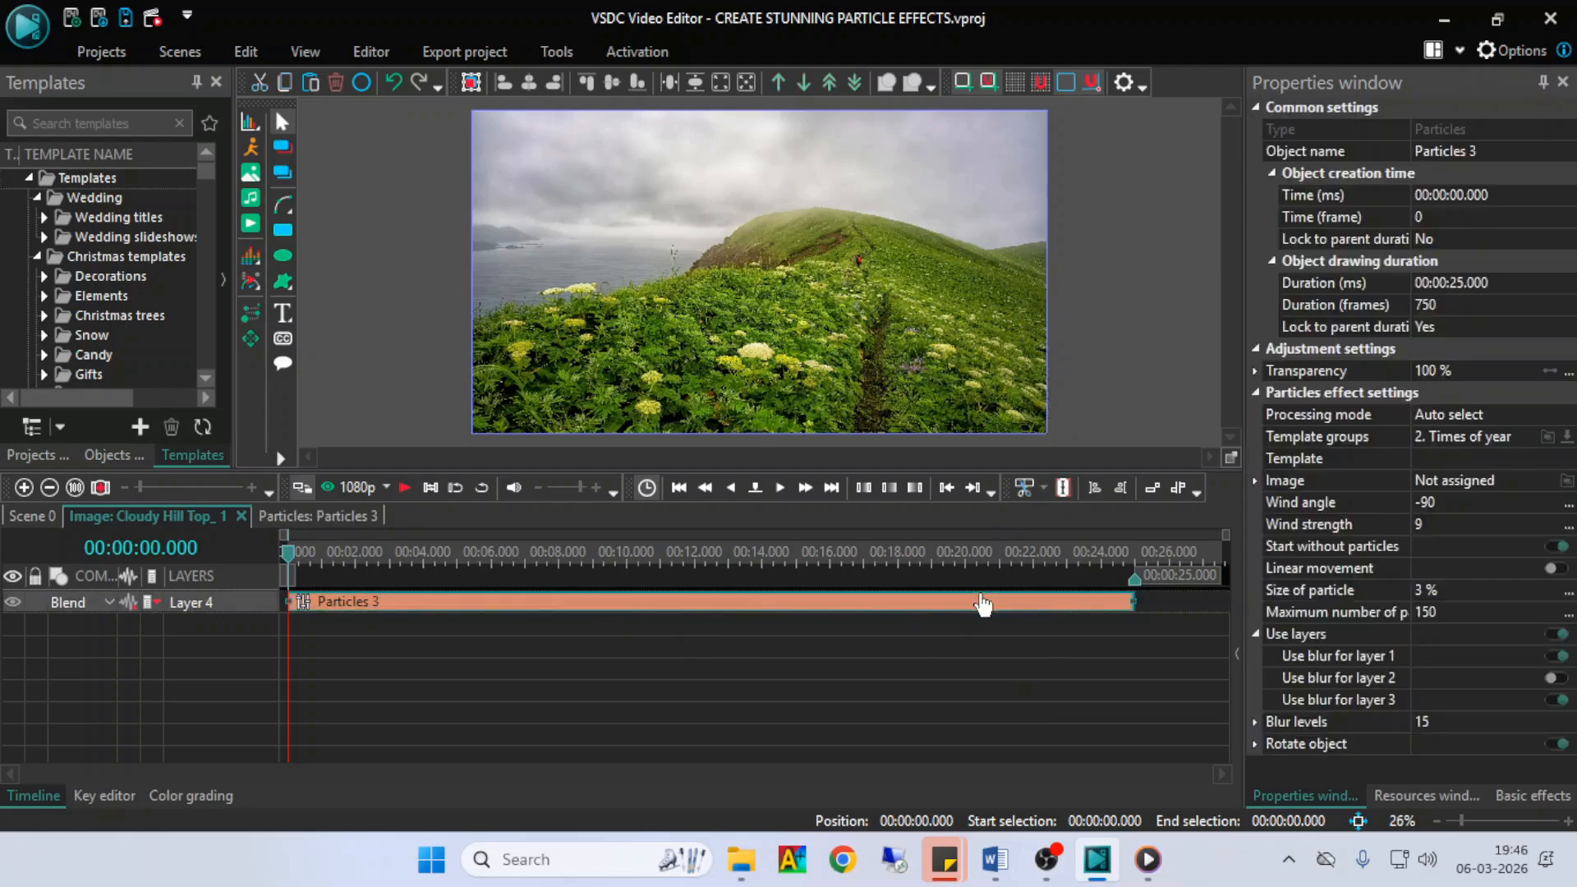
click(1278, 76)
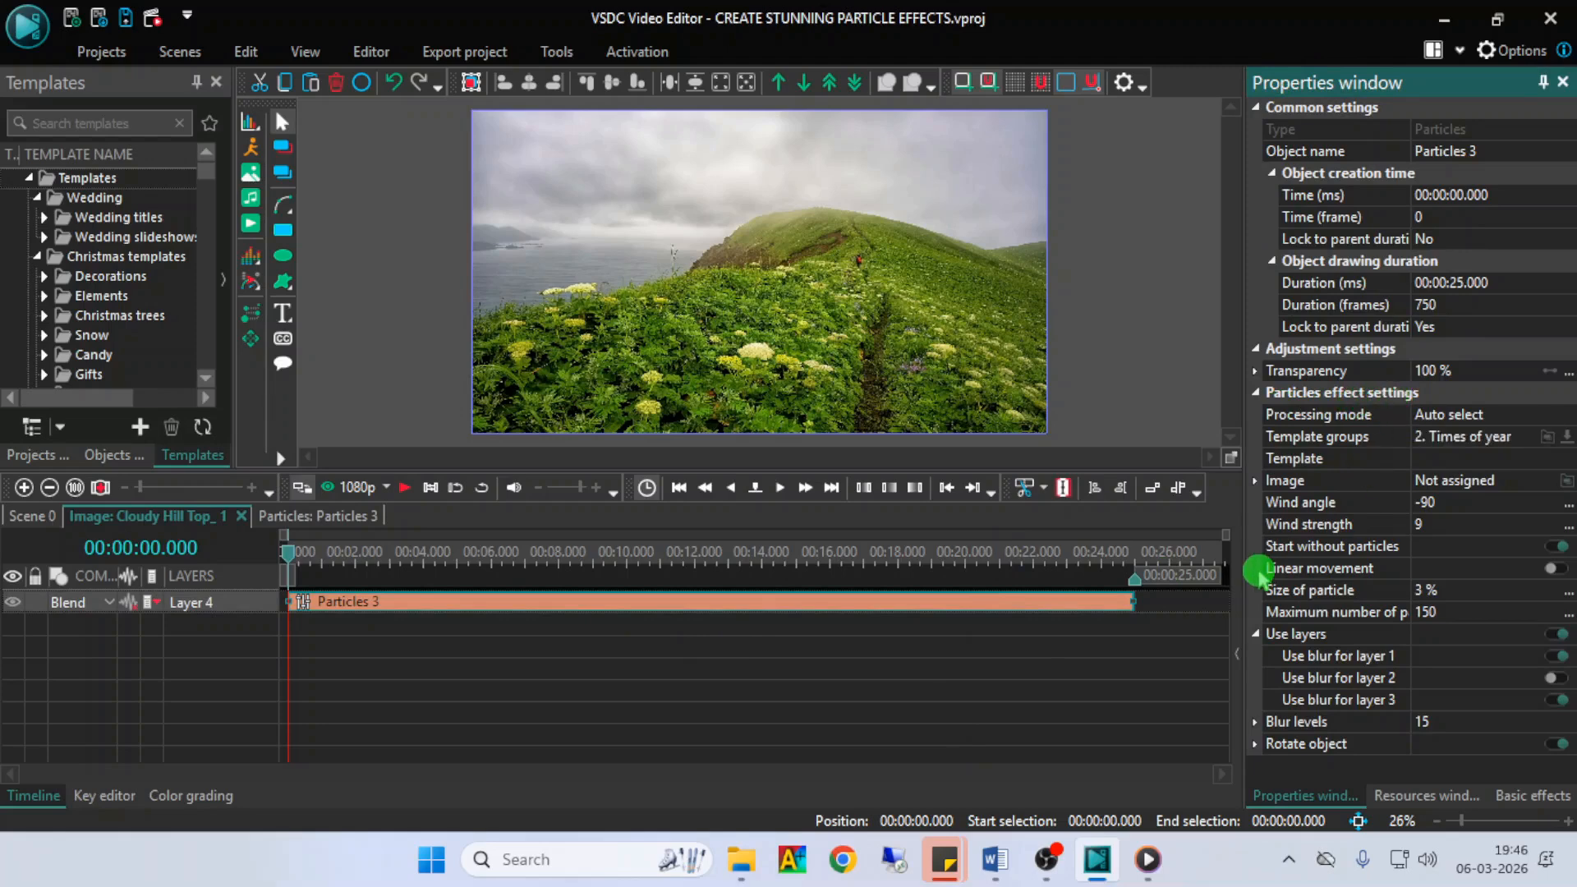
click(1342, 420)
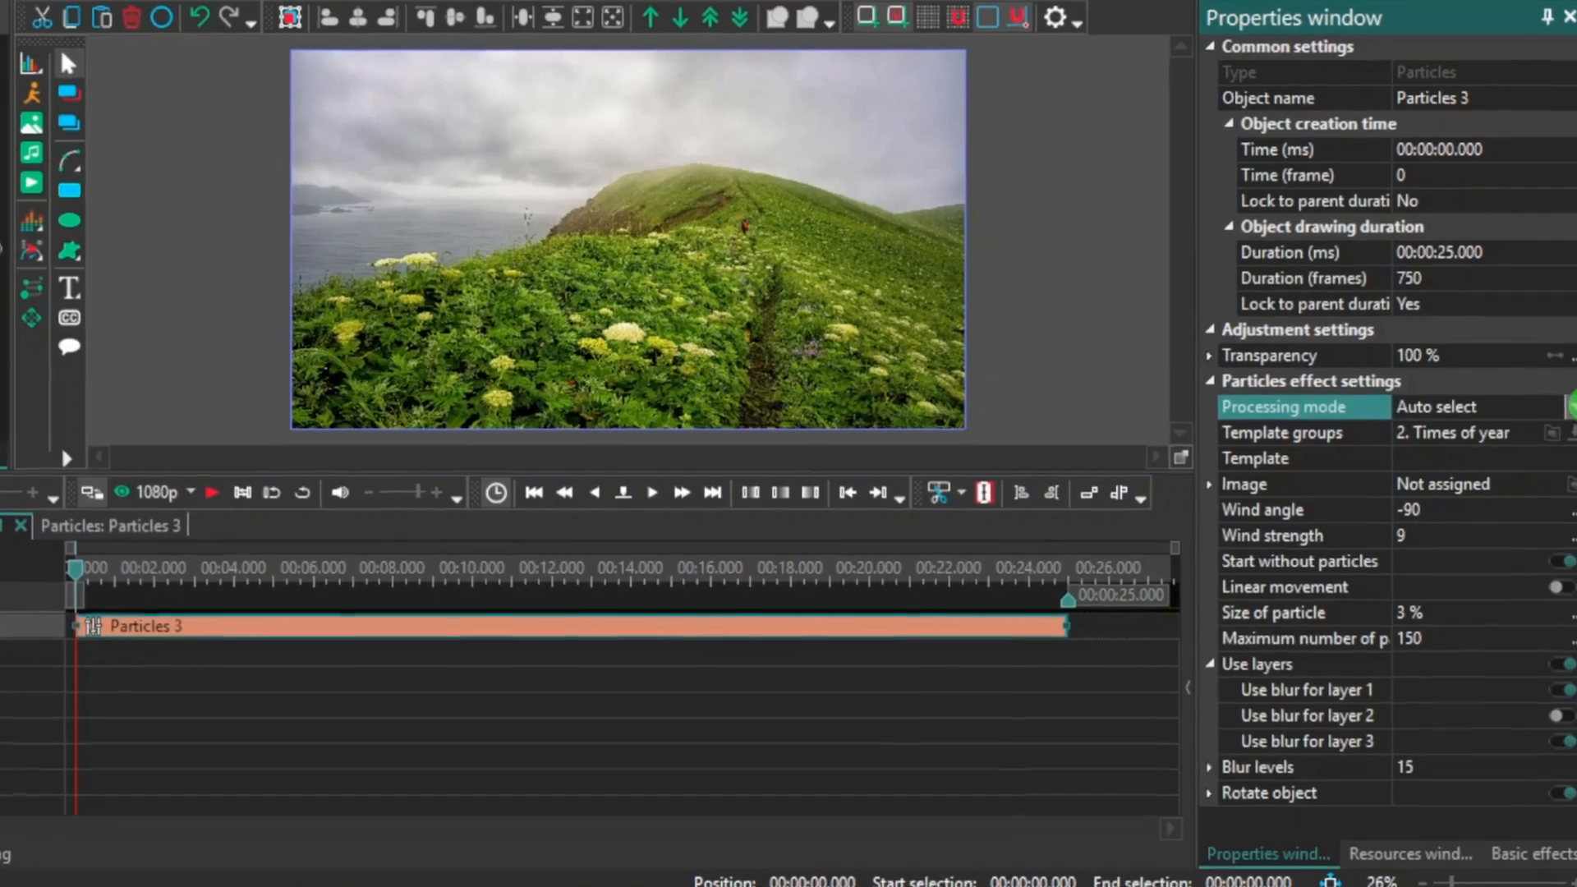
click(1569, 405)
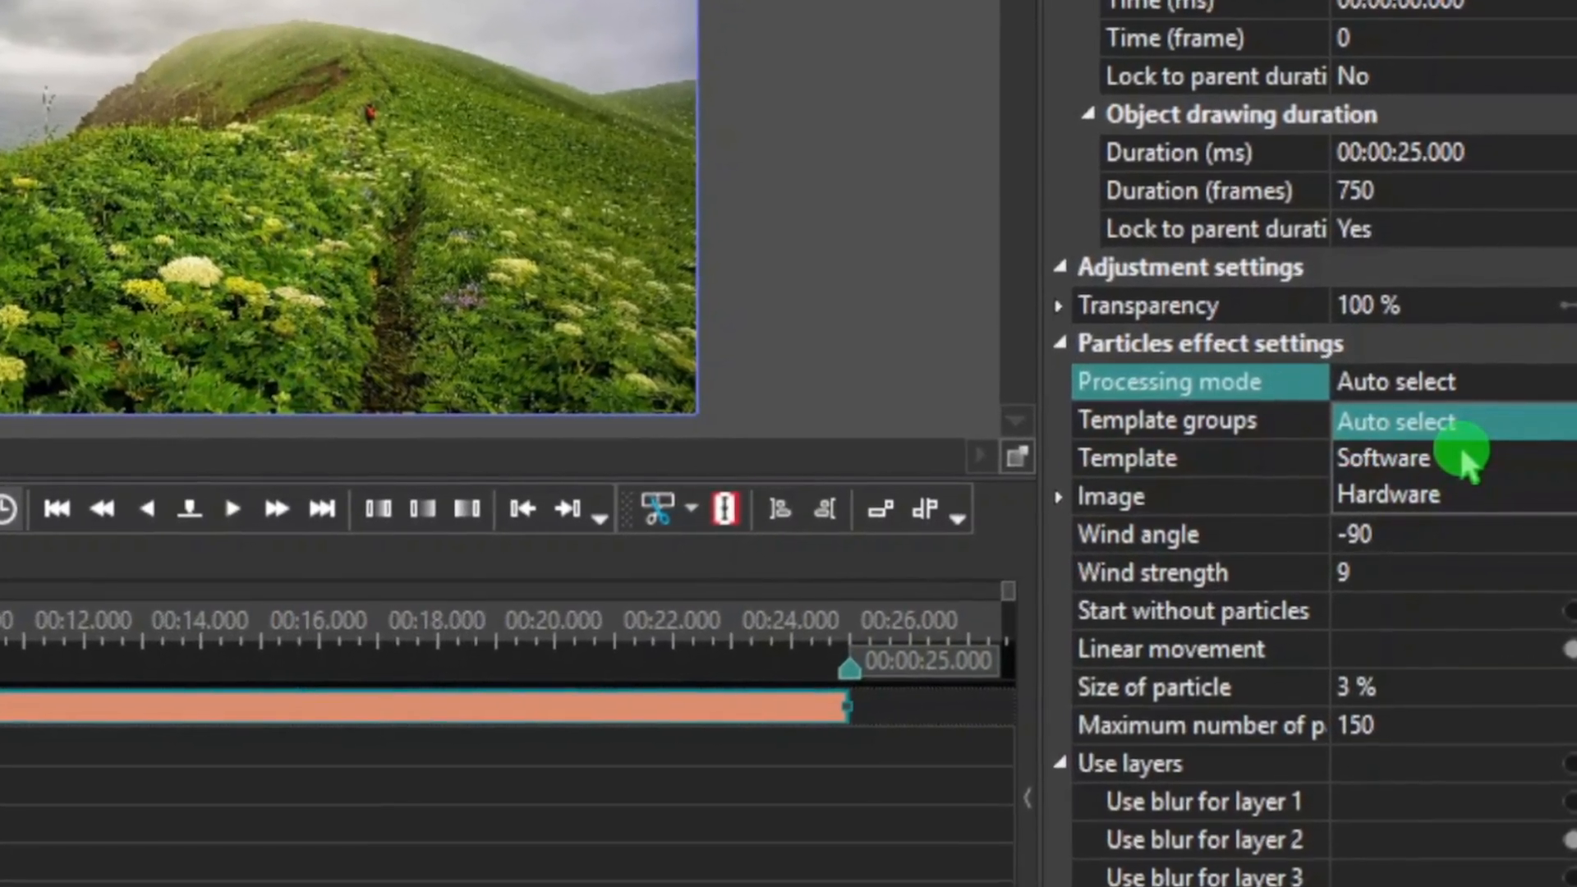
key(Down)
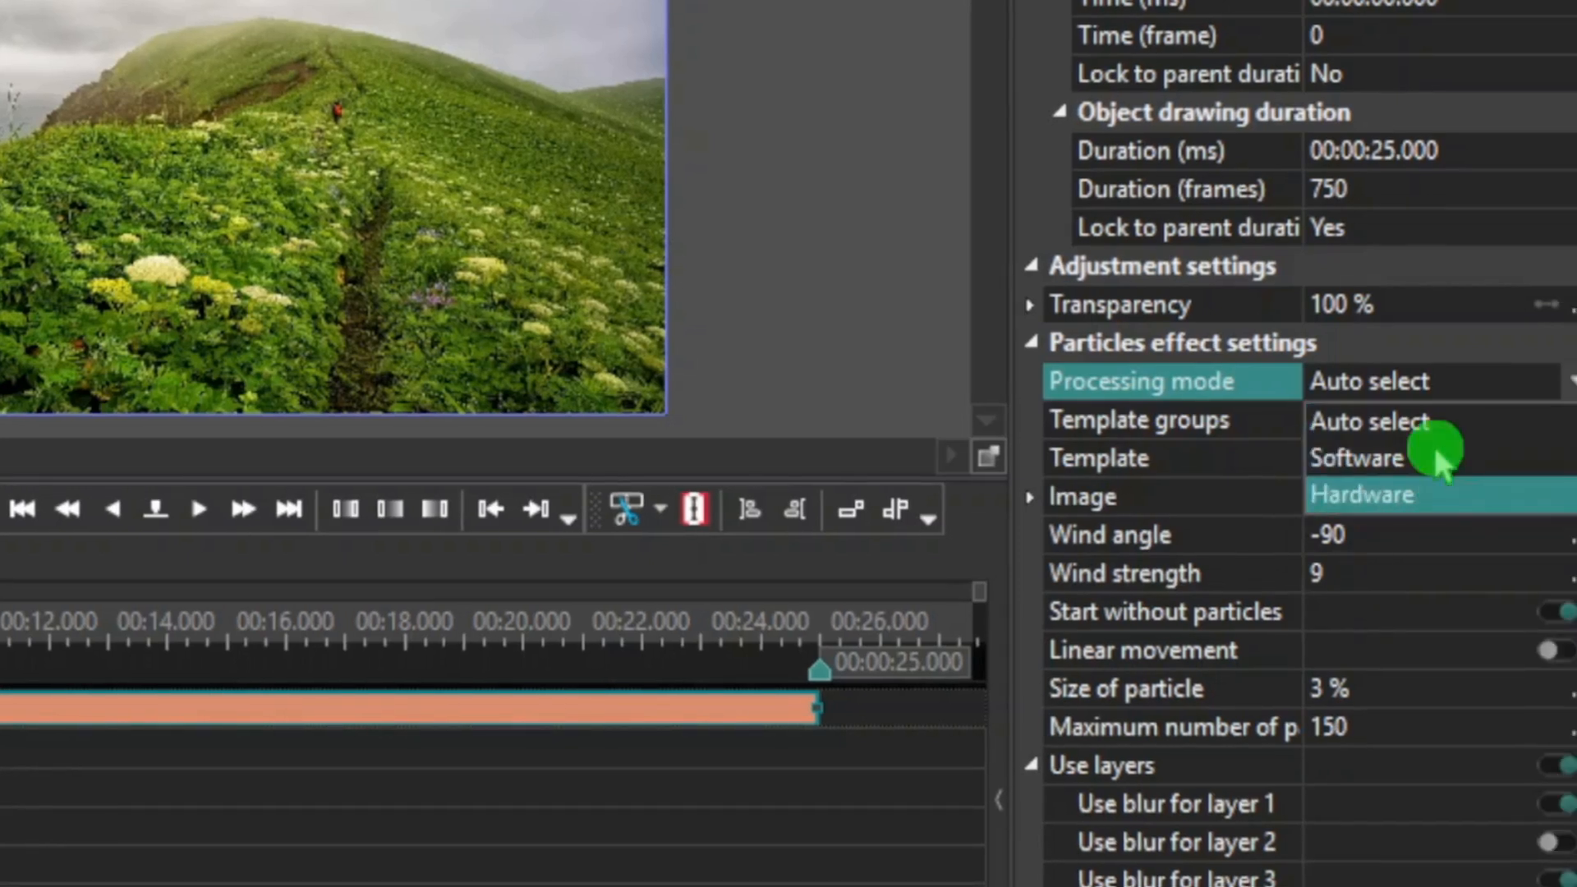
key(Up)
key(Up)
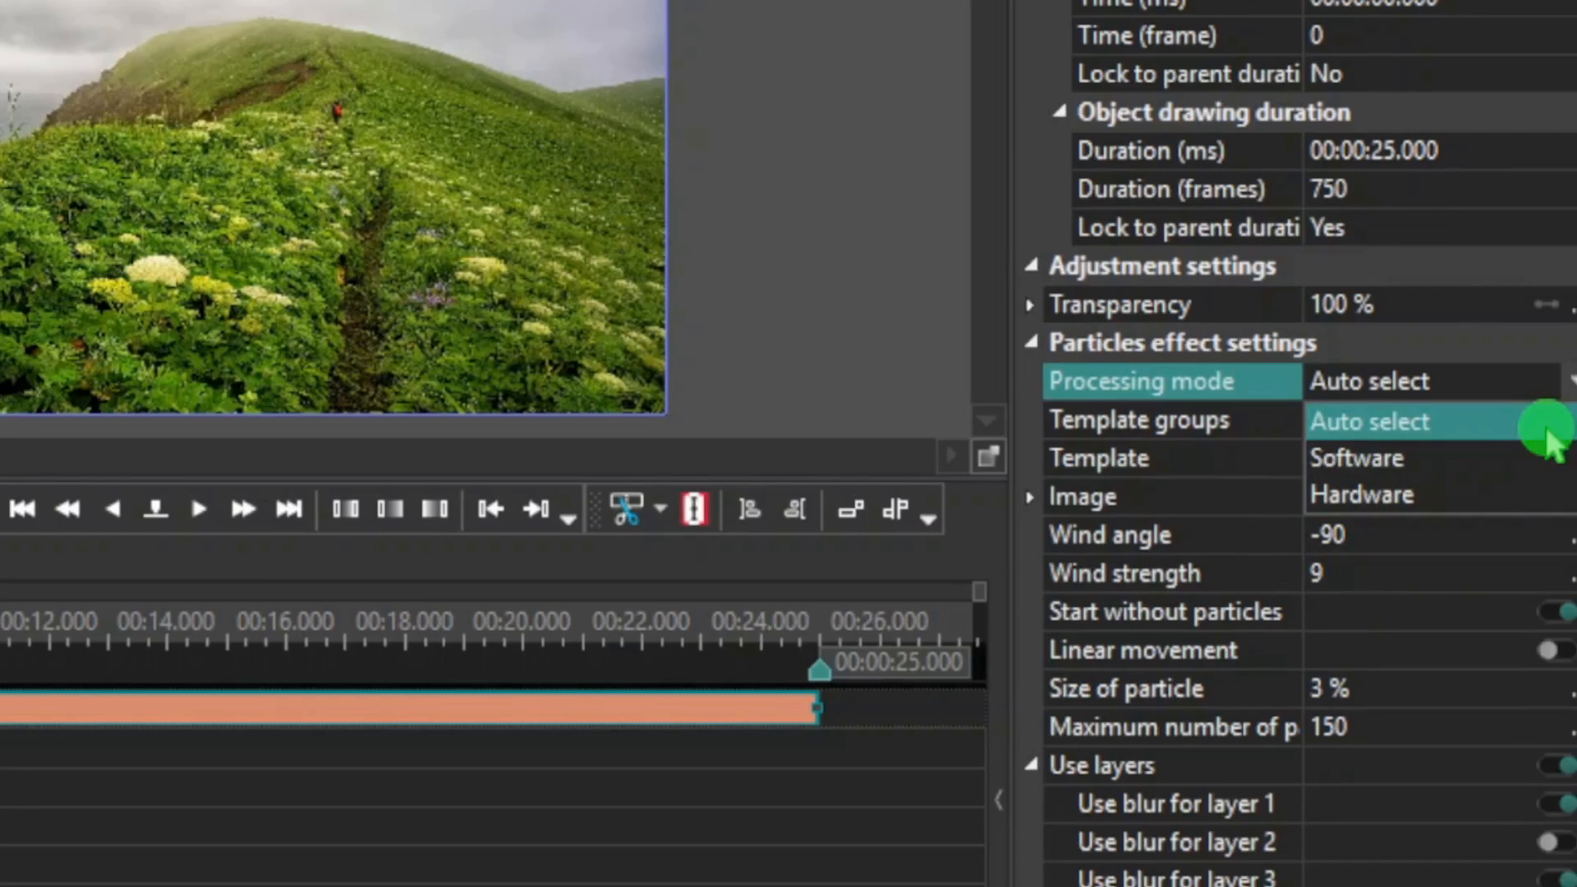
key(Down)
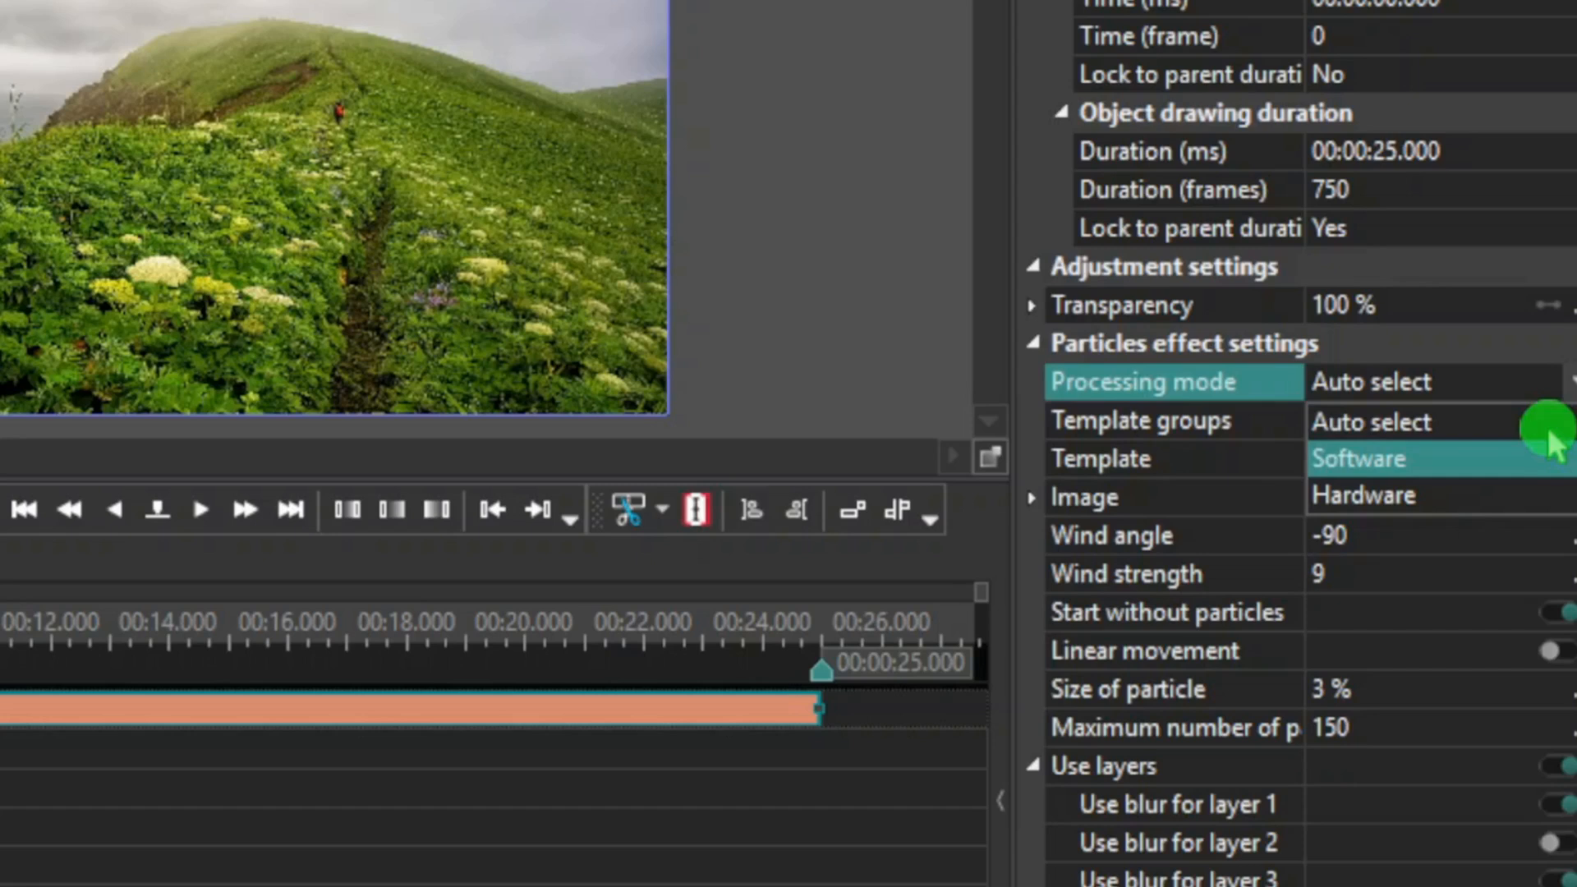
key(Down)
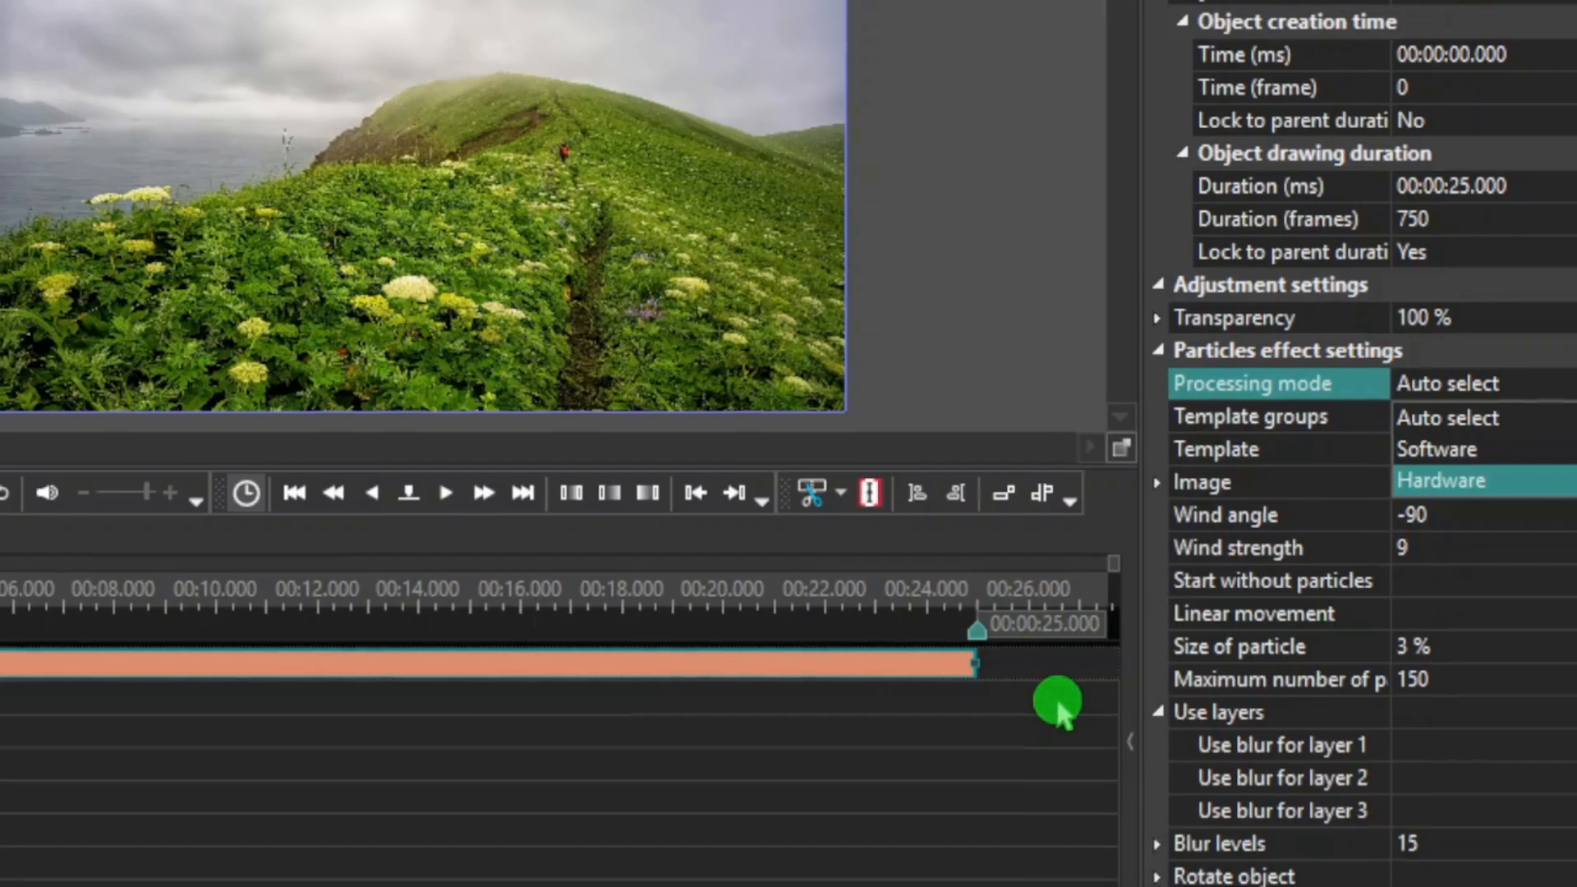
key(Up)
key(Up)
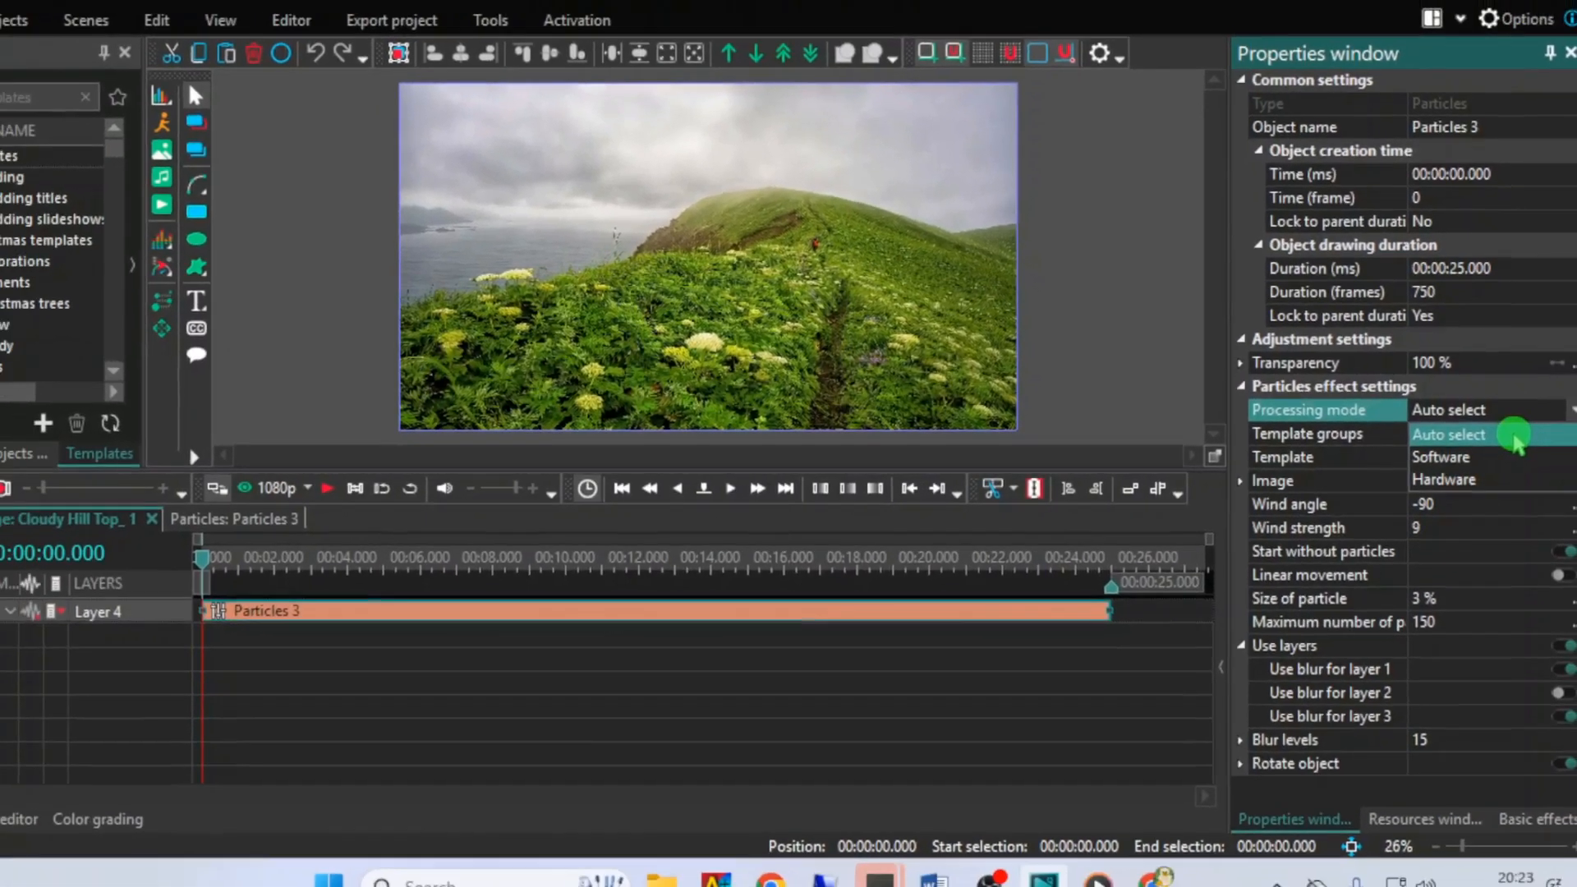
click(1518, 435)
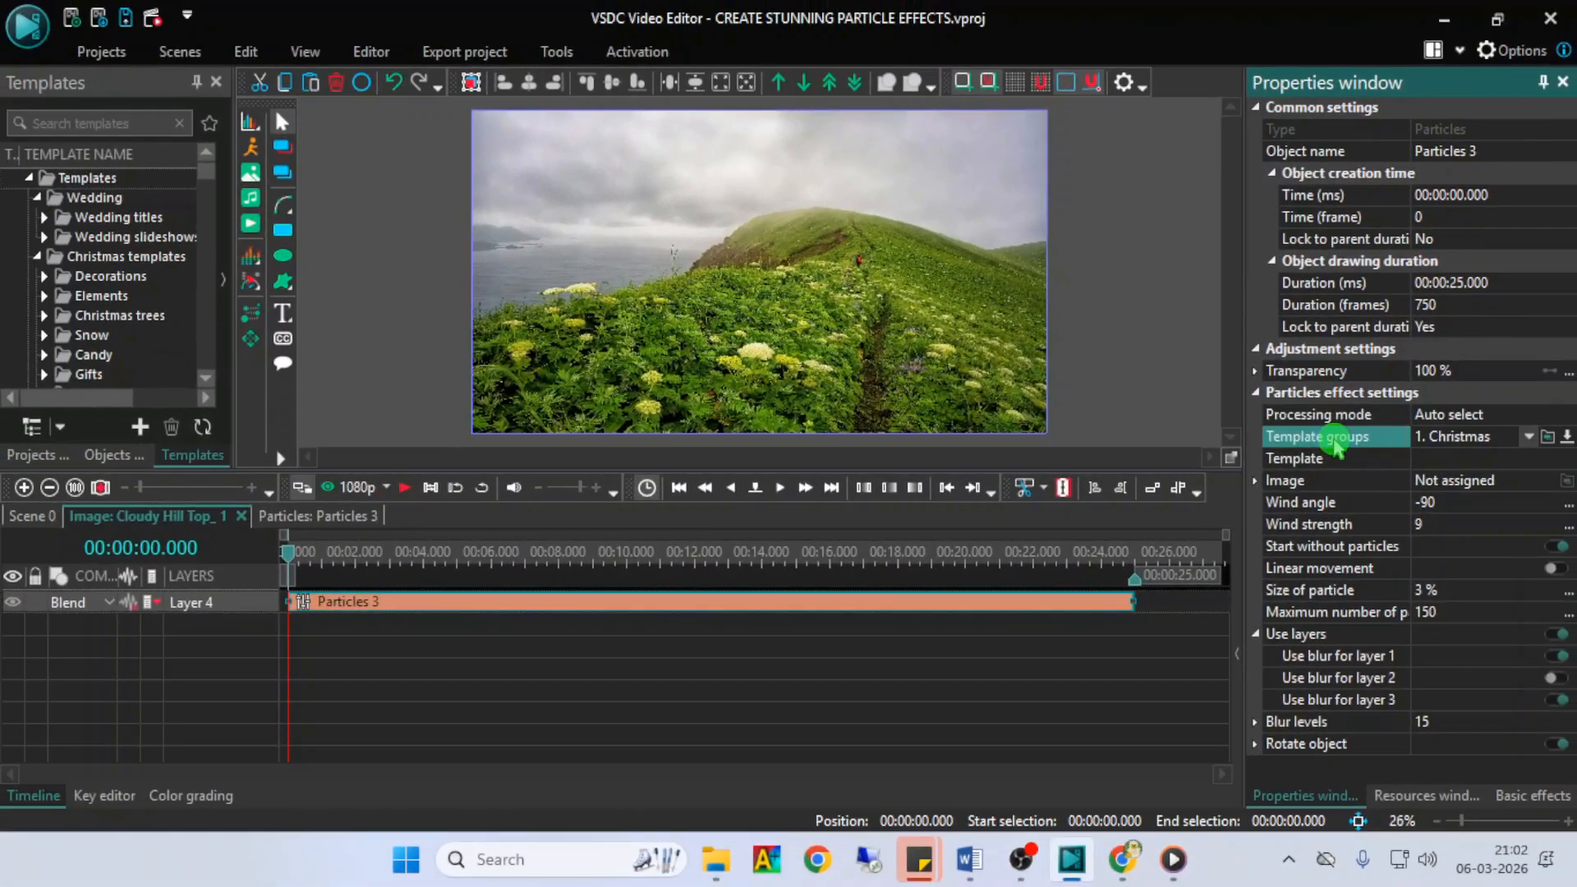
- Choose the 1. Christmas template group for the Particles effect and apply its Gold stars template
click(1520, 436)
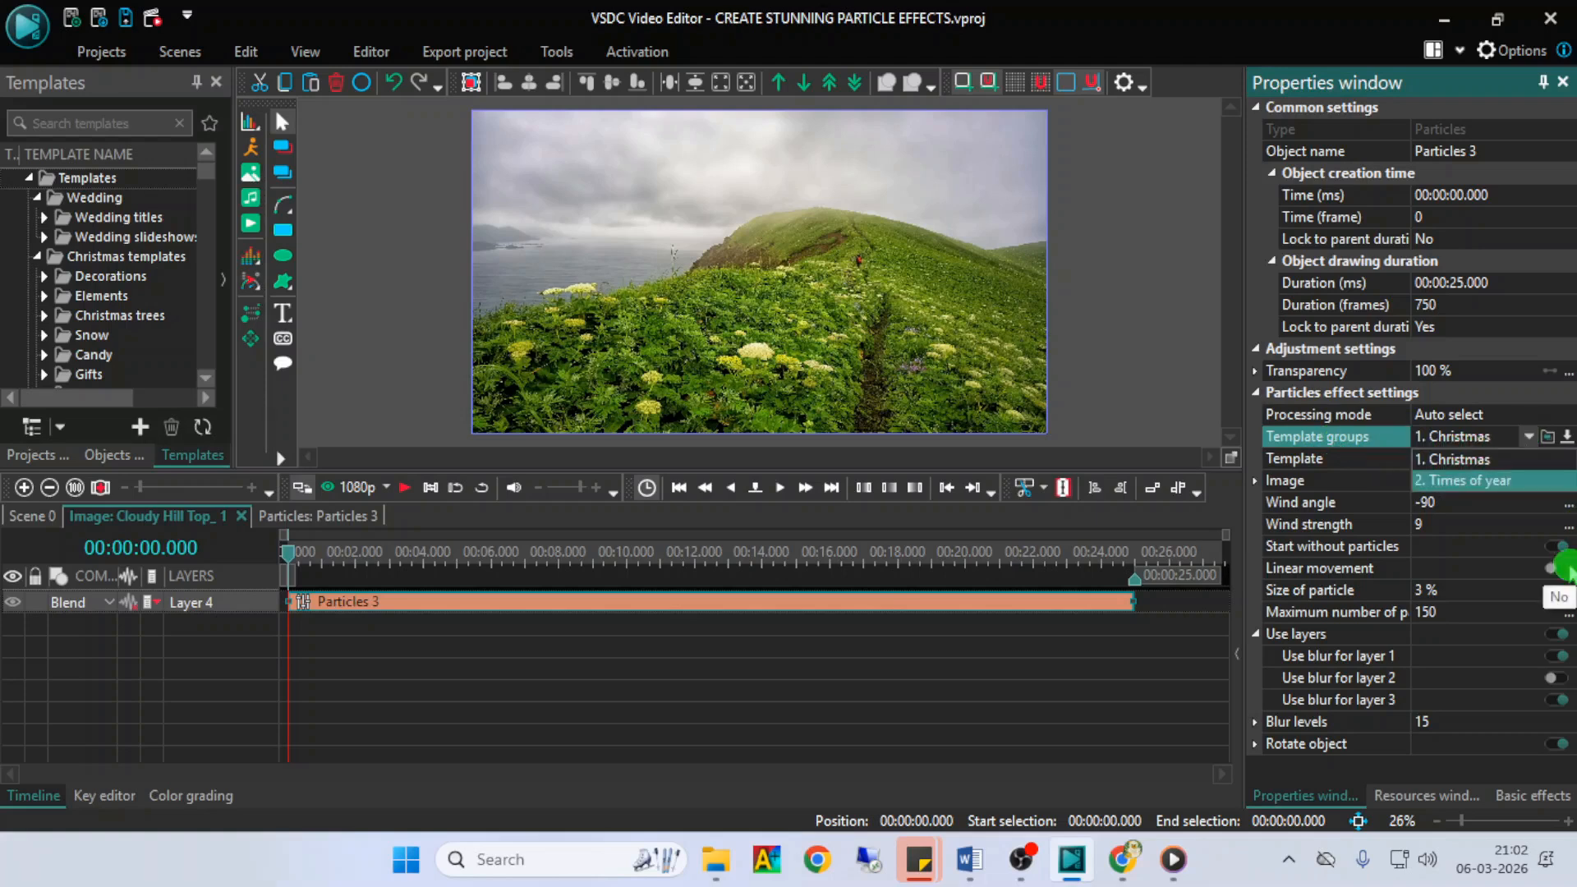
key(Down)
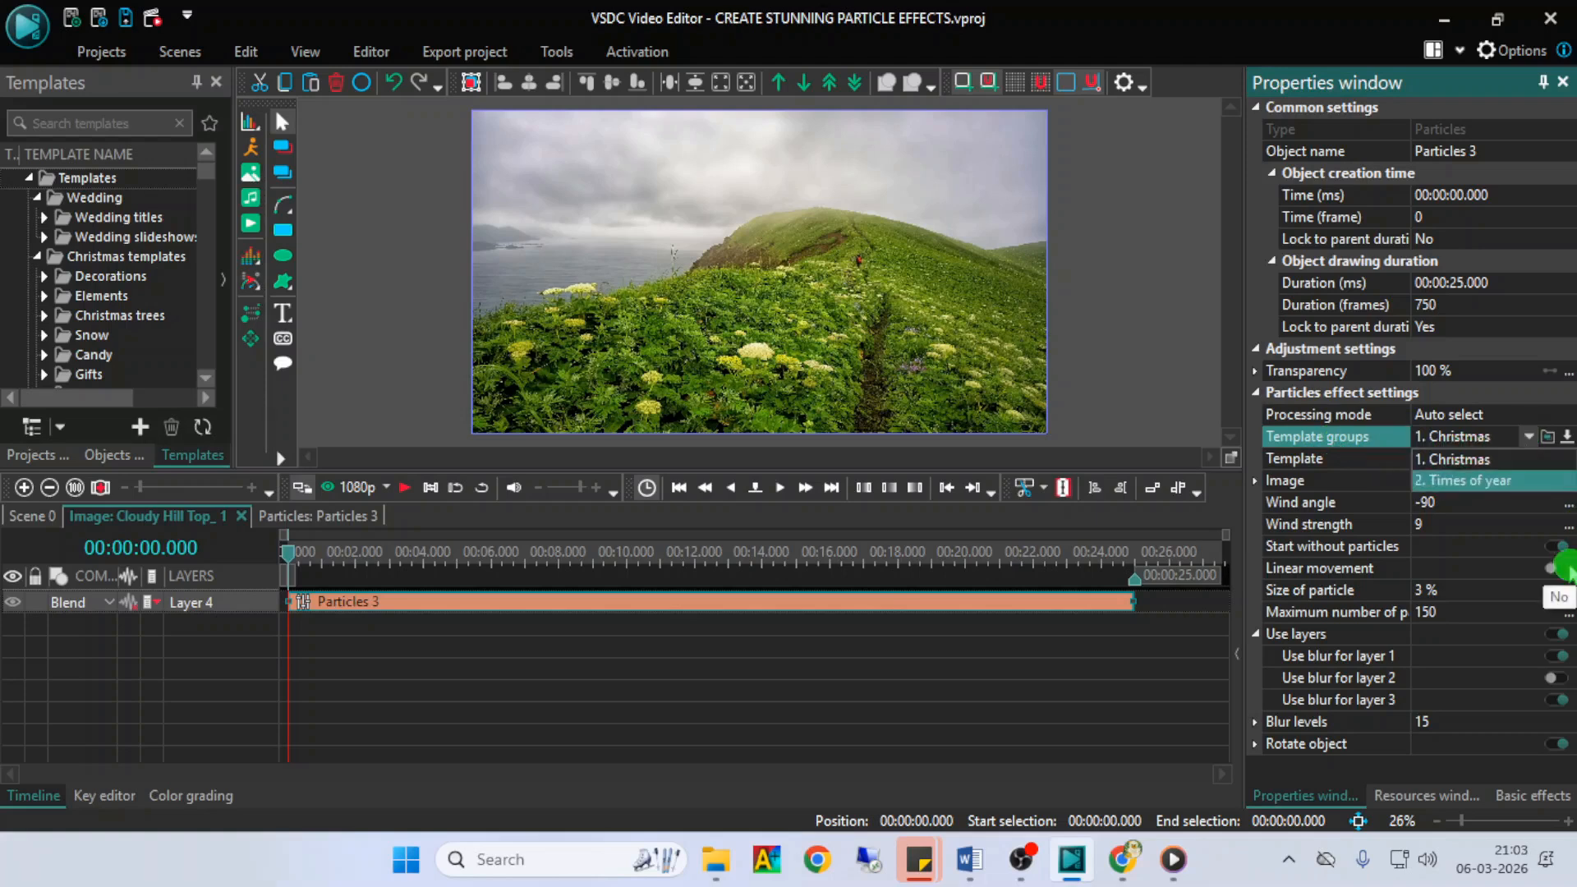
click(1567, 442)
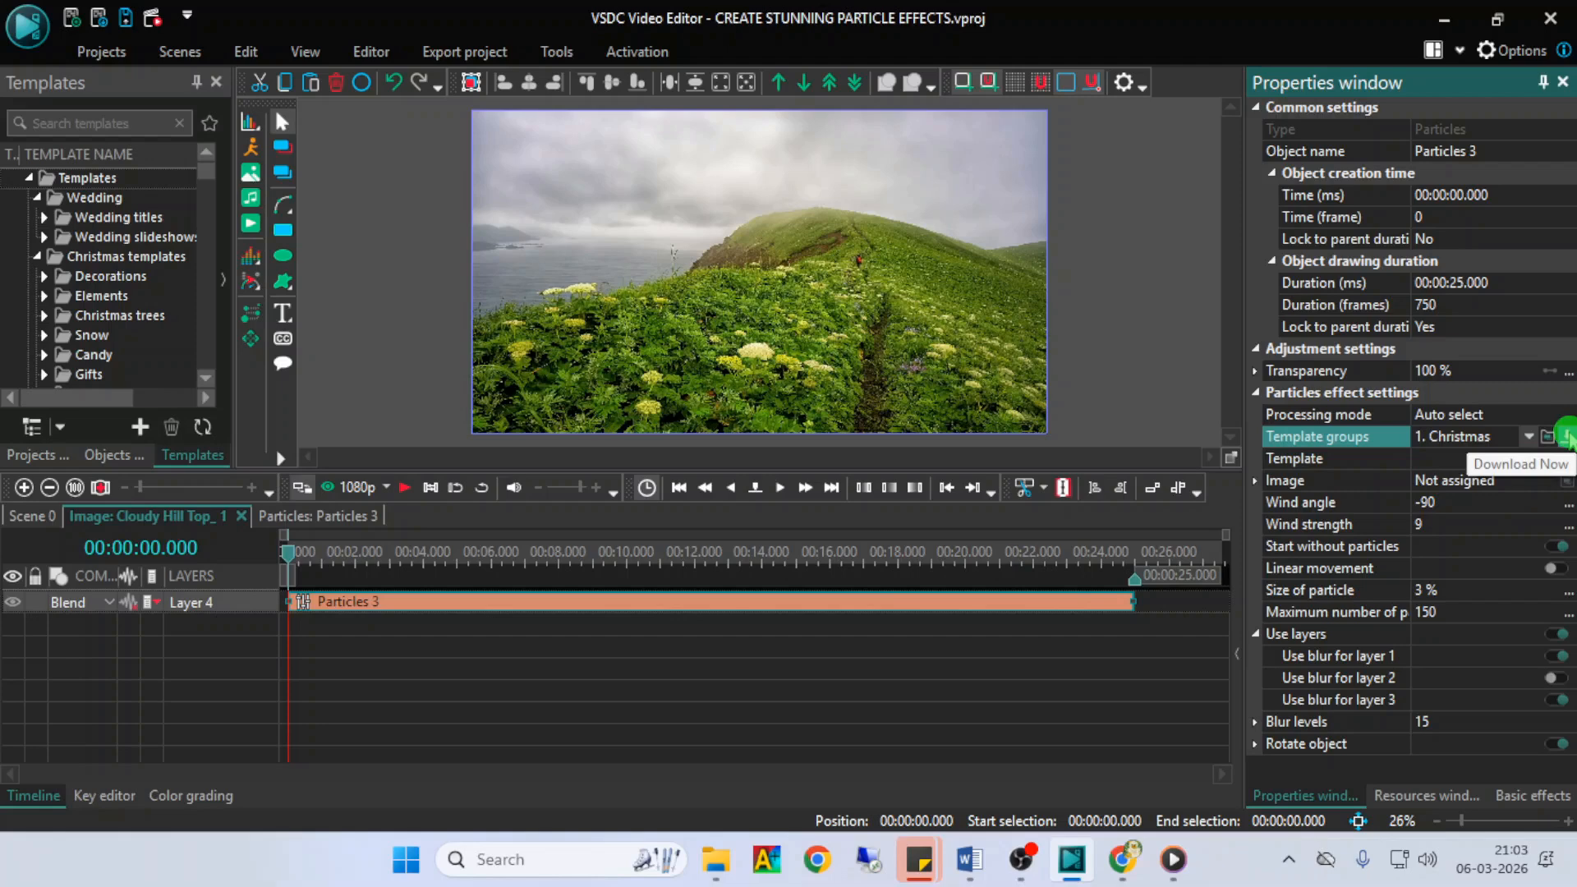
click(1567, 458)
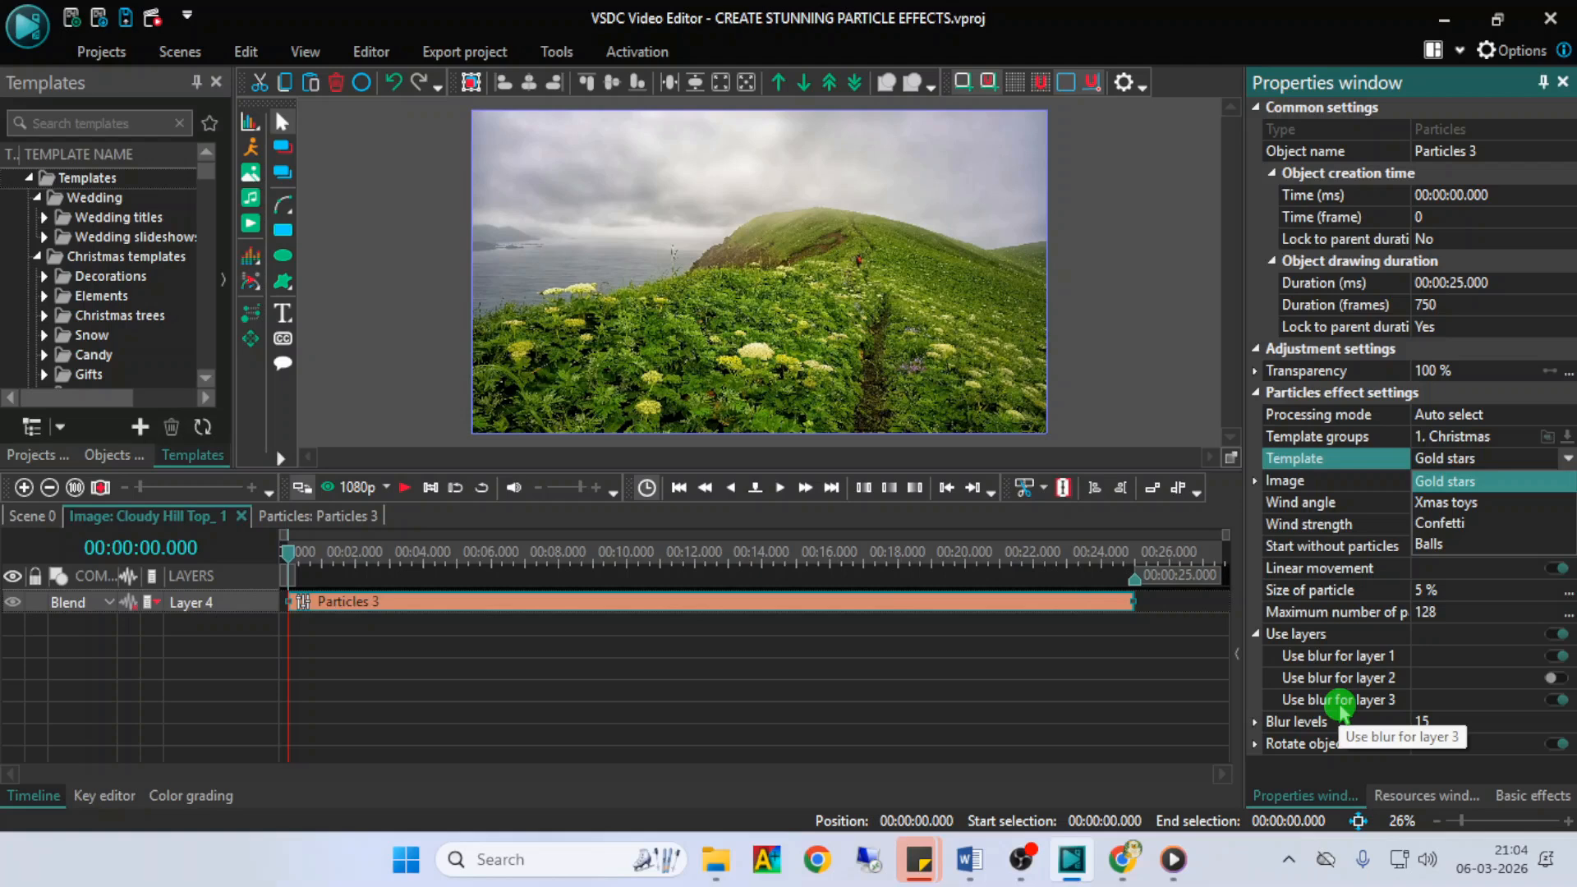
key(Down)
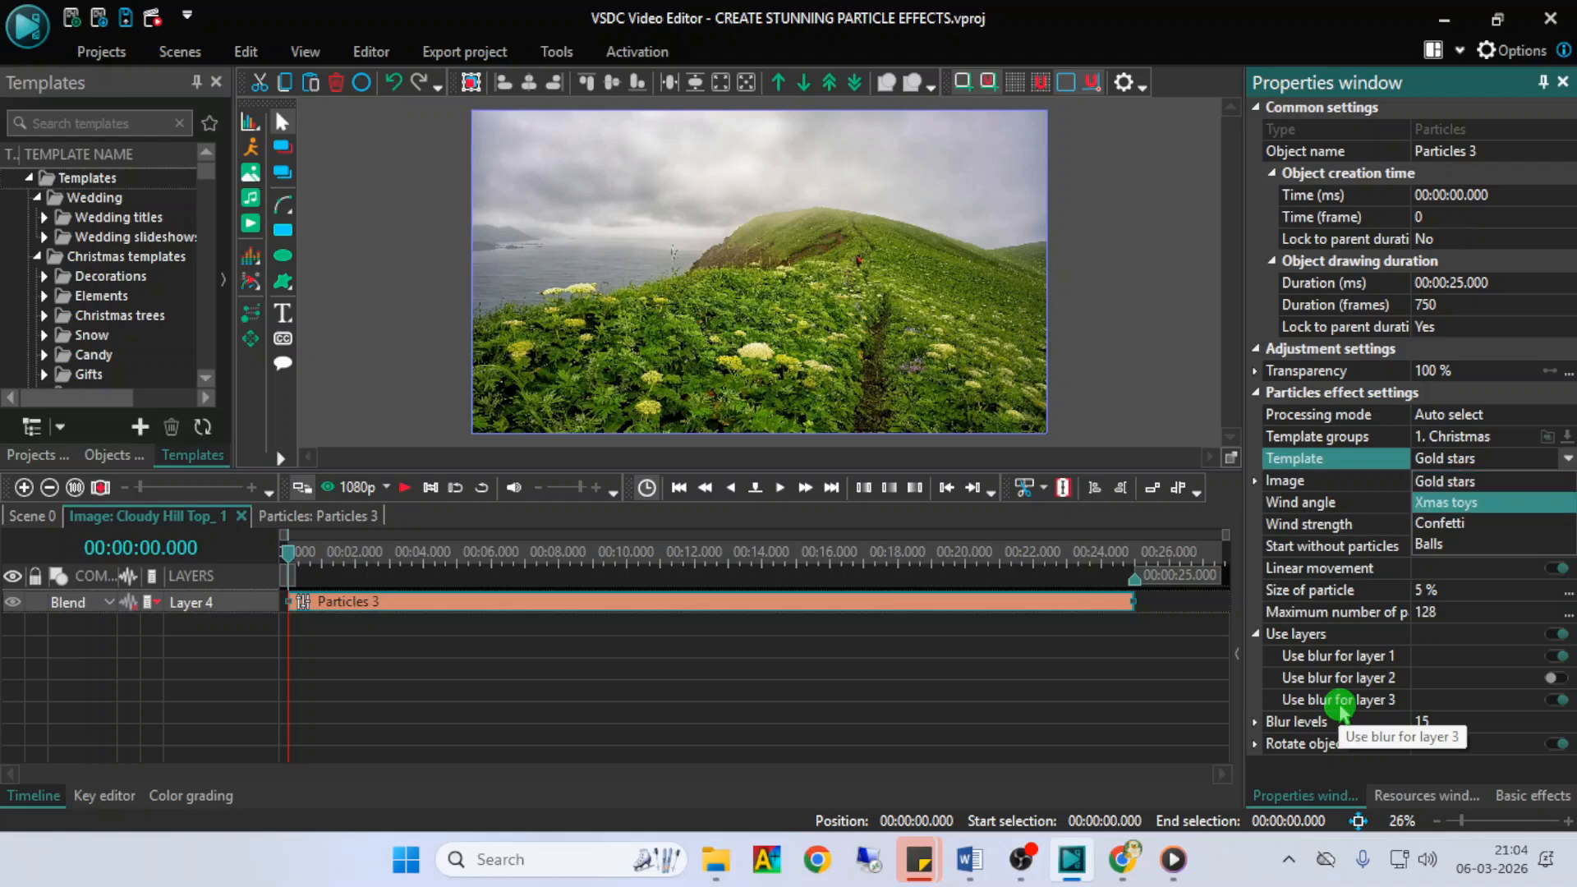
key(Down)
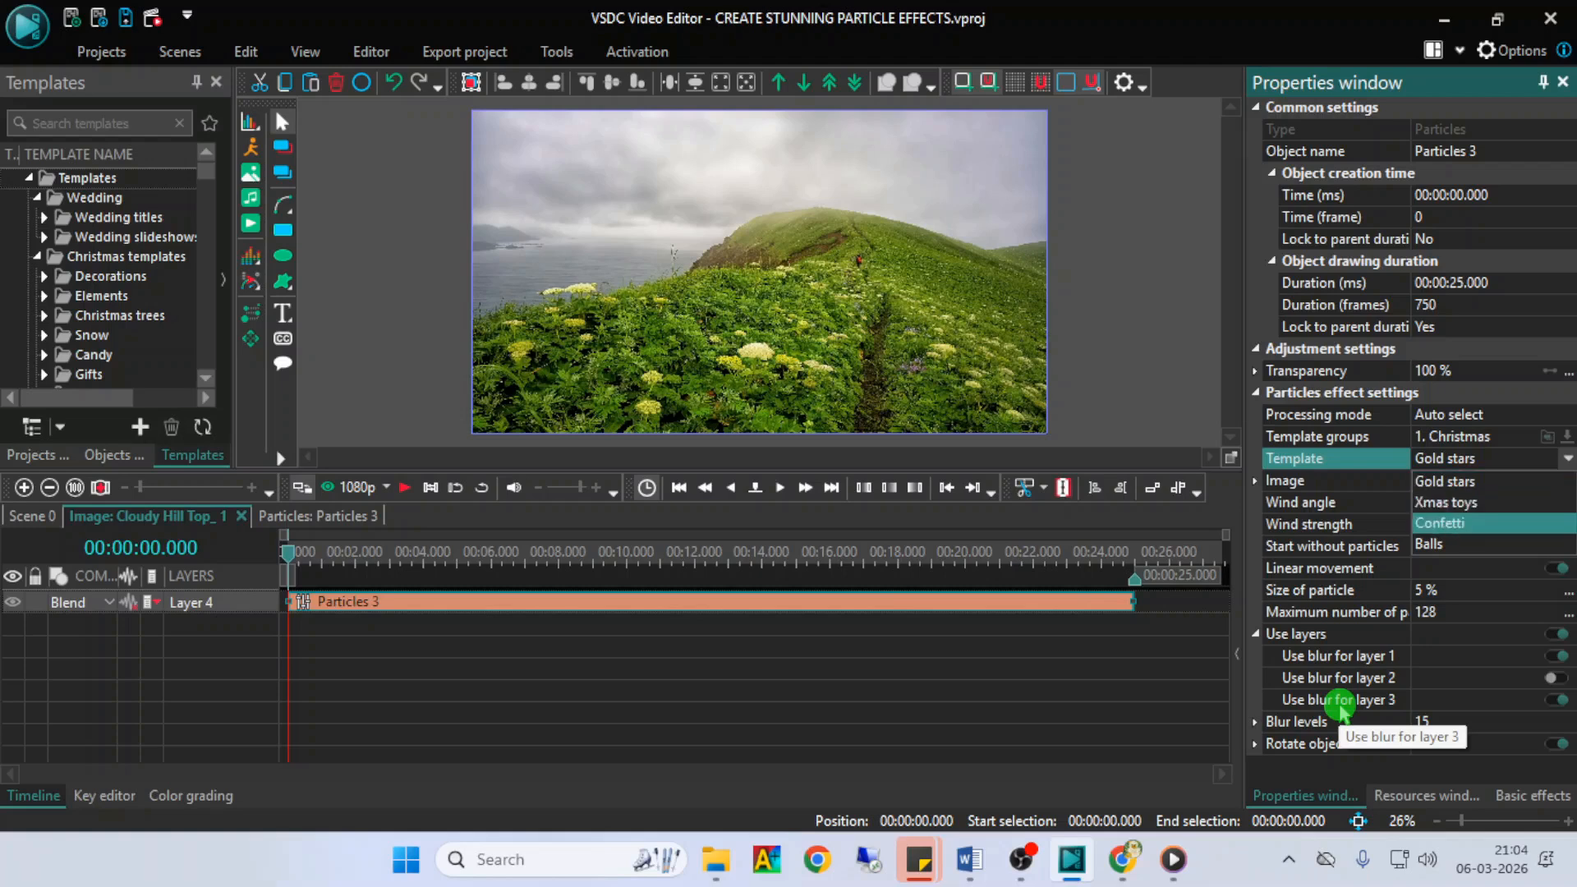
key(Down)
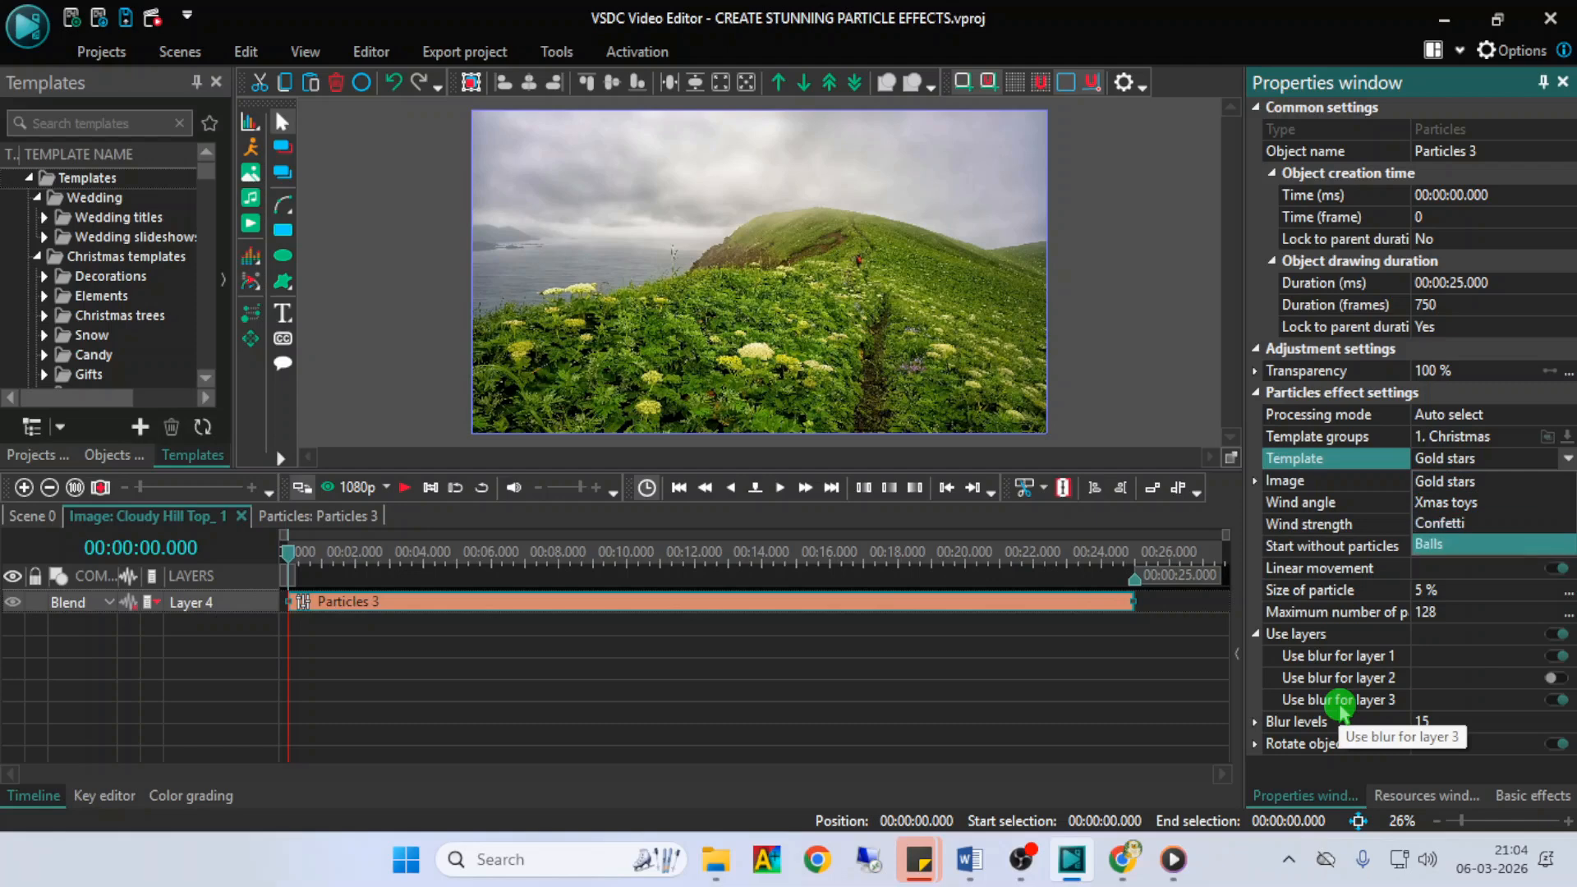
click(1462, 483)
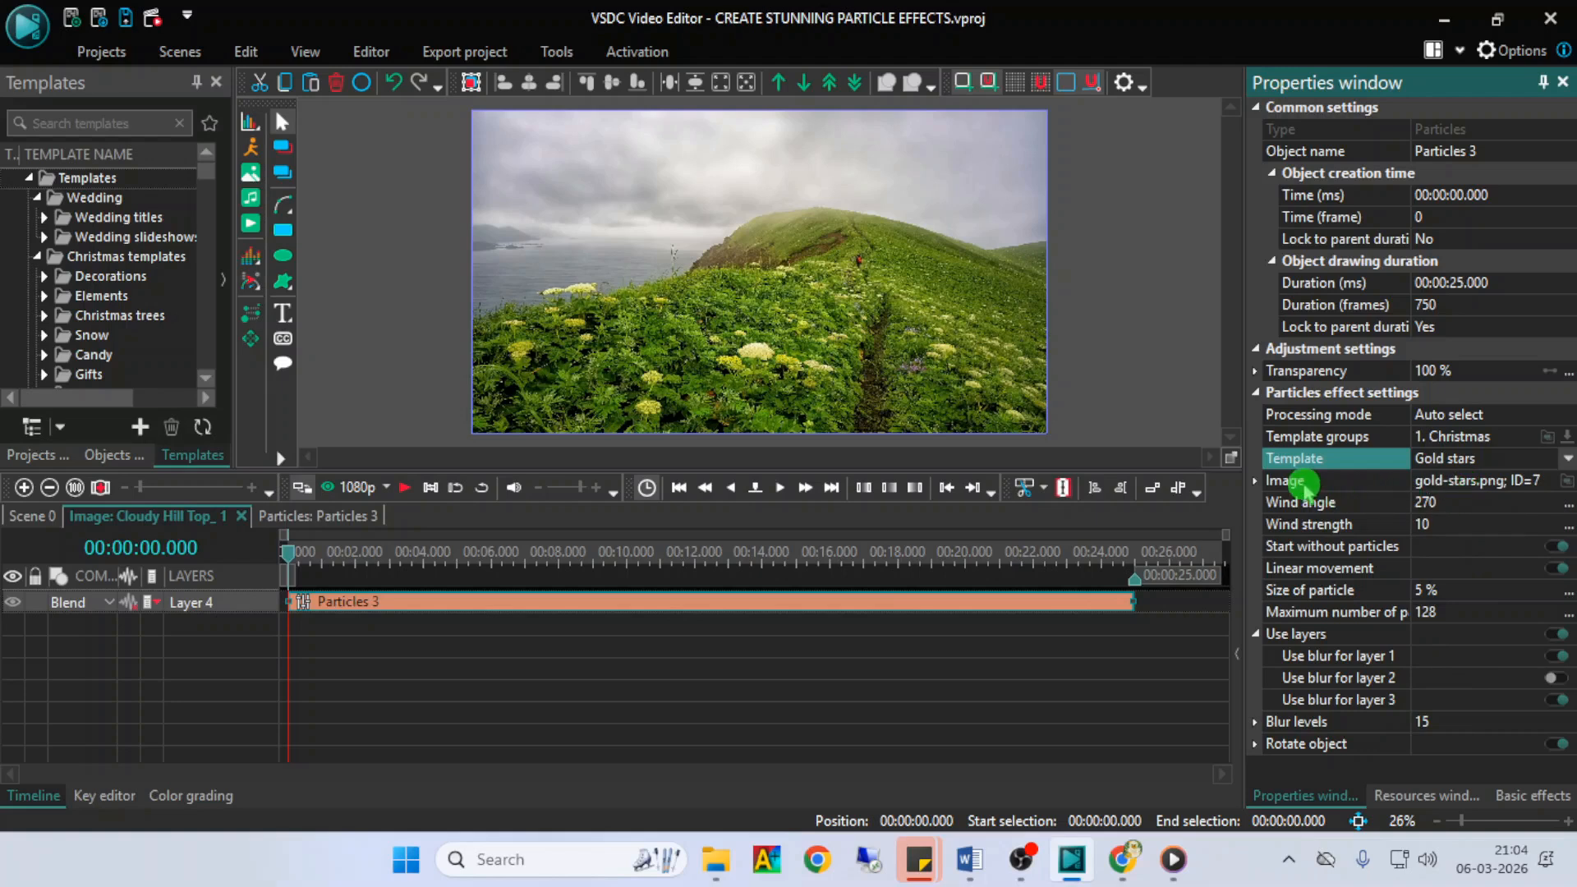
click(1302, 485)
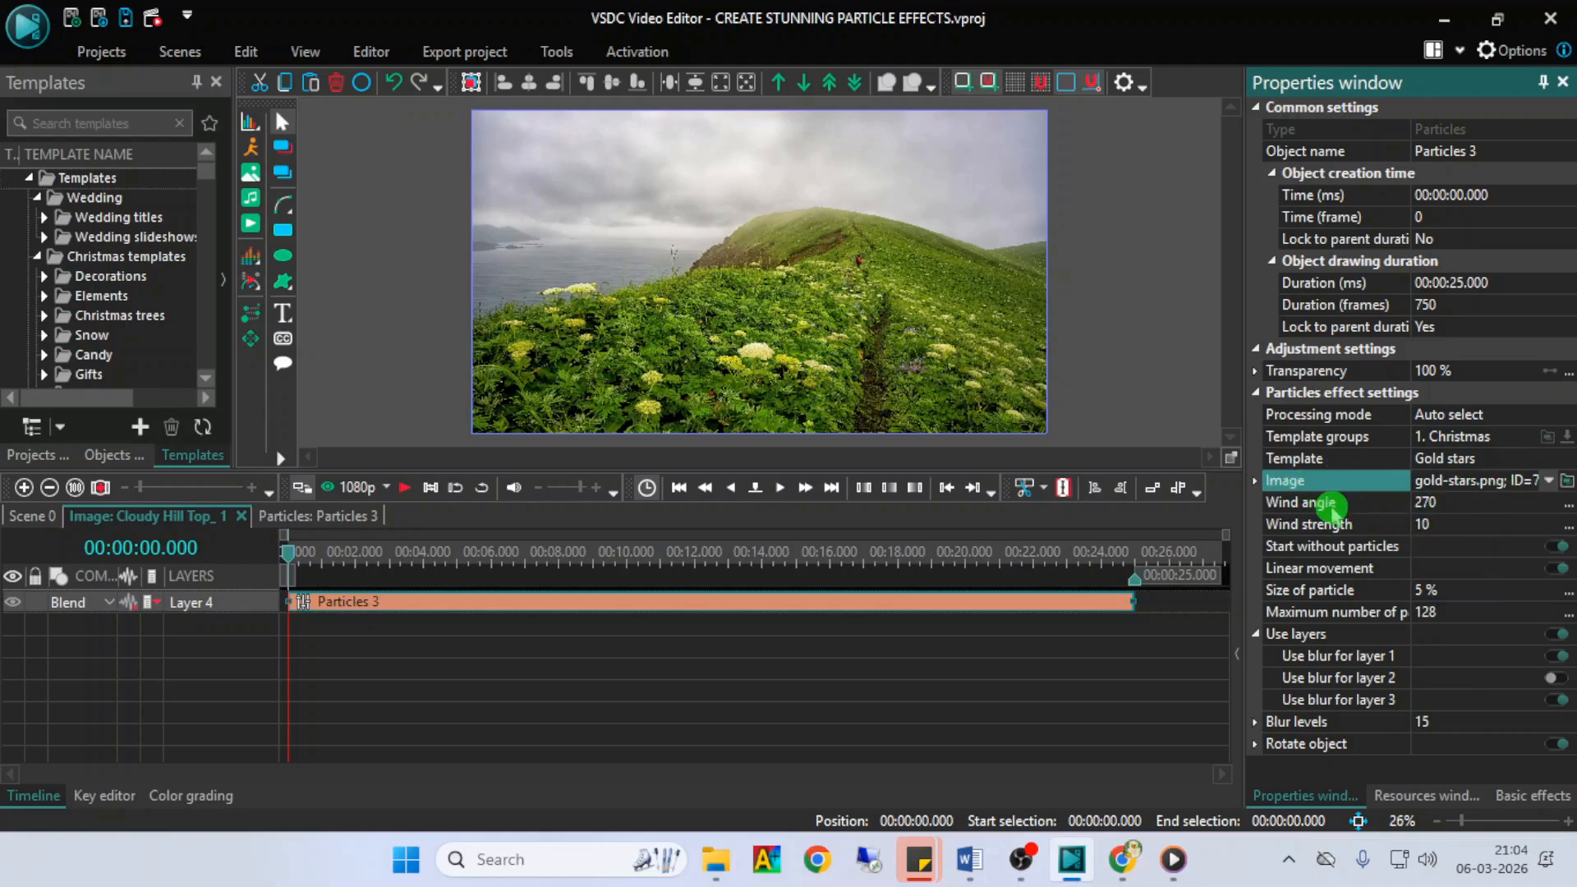
- Preview the gold stars with the template's wind angle, and again with the wind angle set to 360
click(1330, 504)
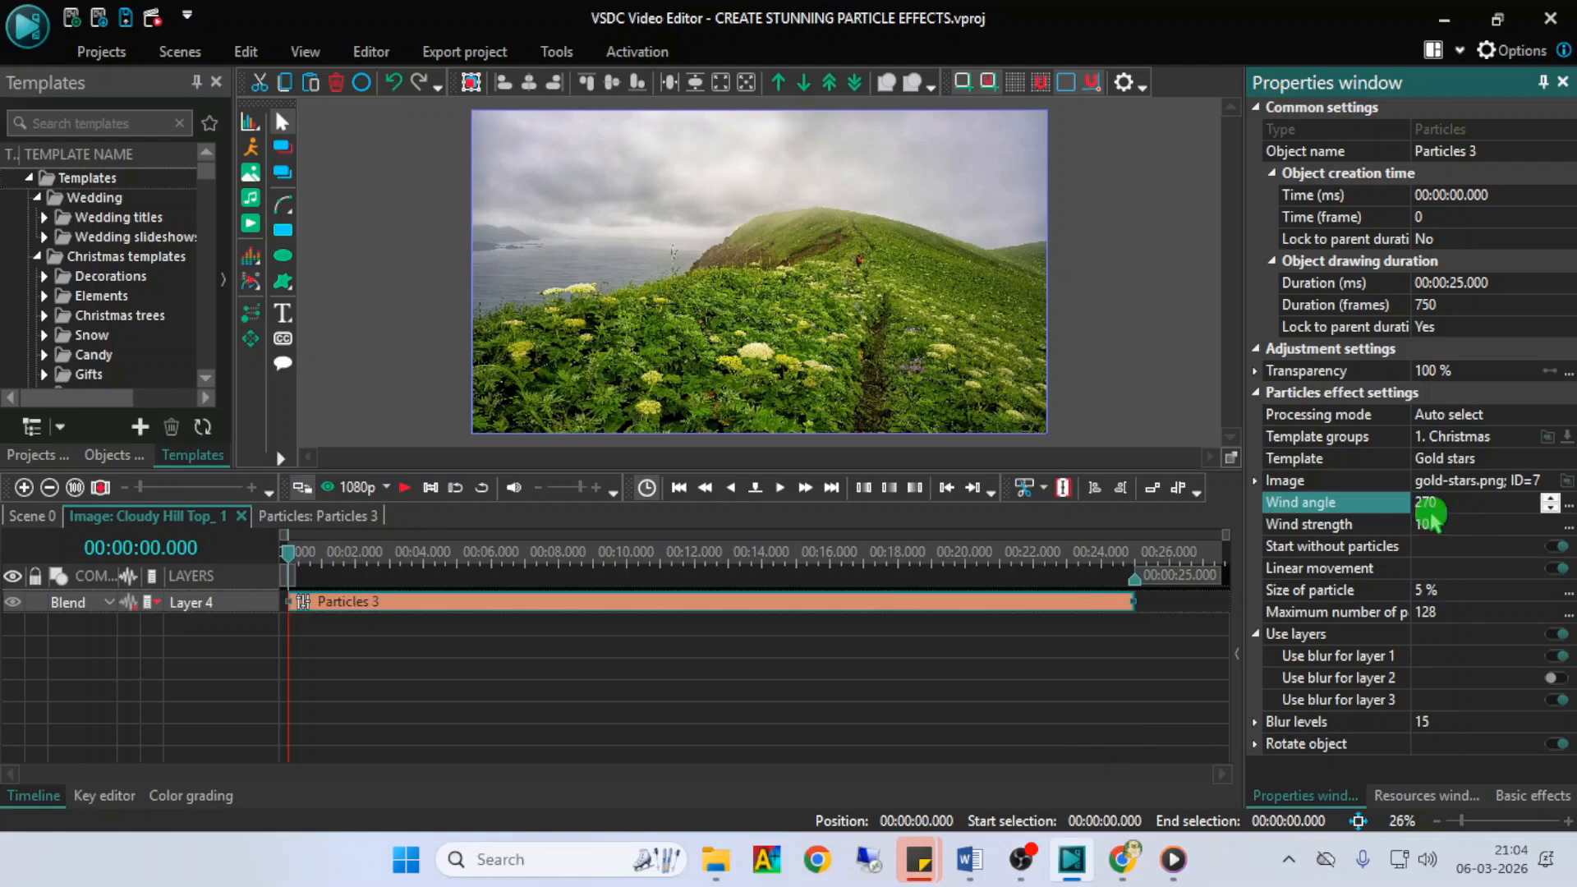
key(space)
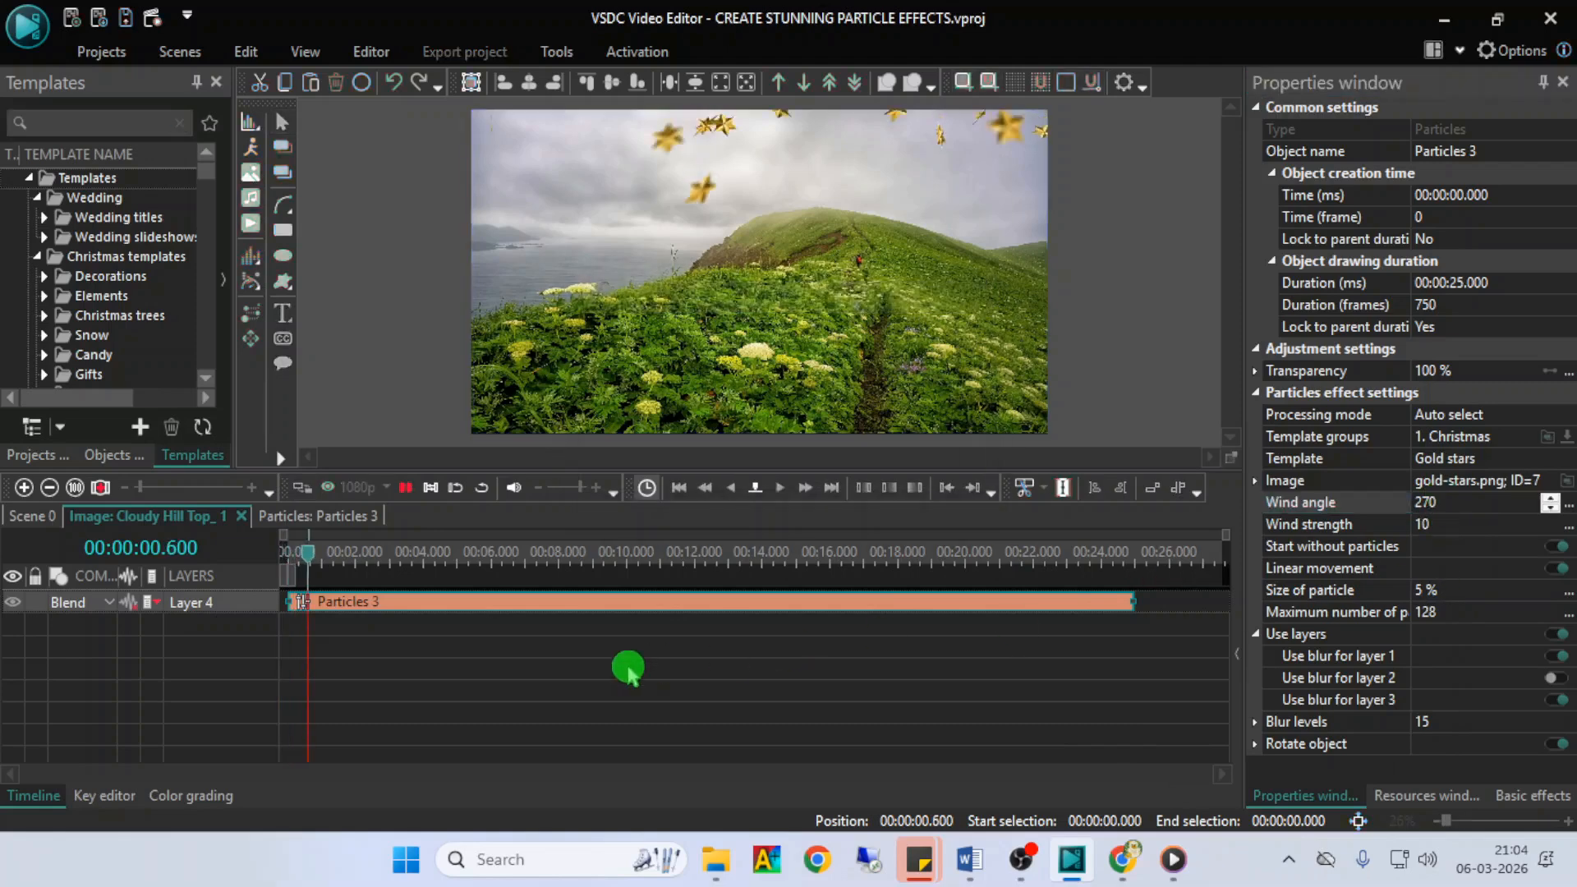
click(1490, 500)
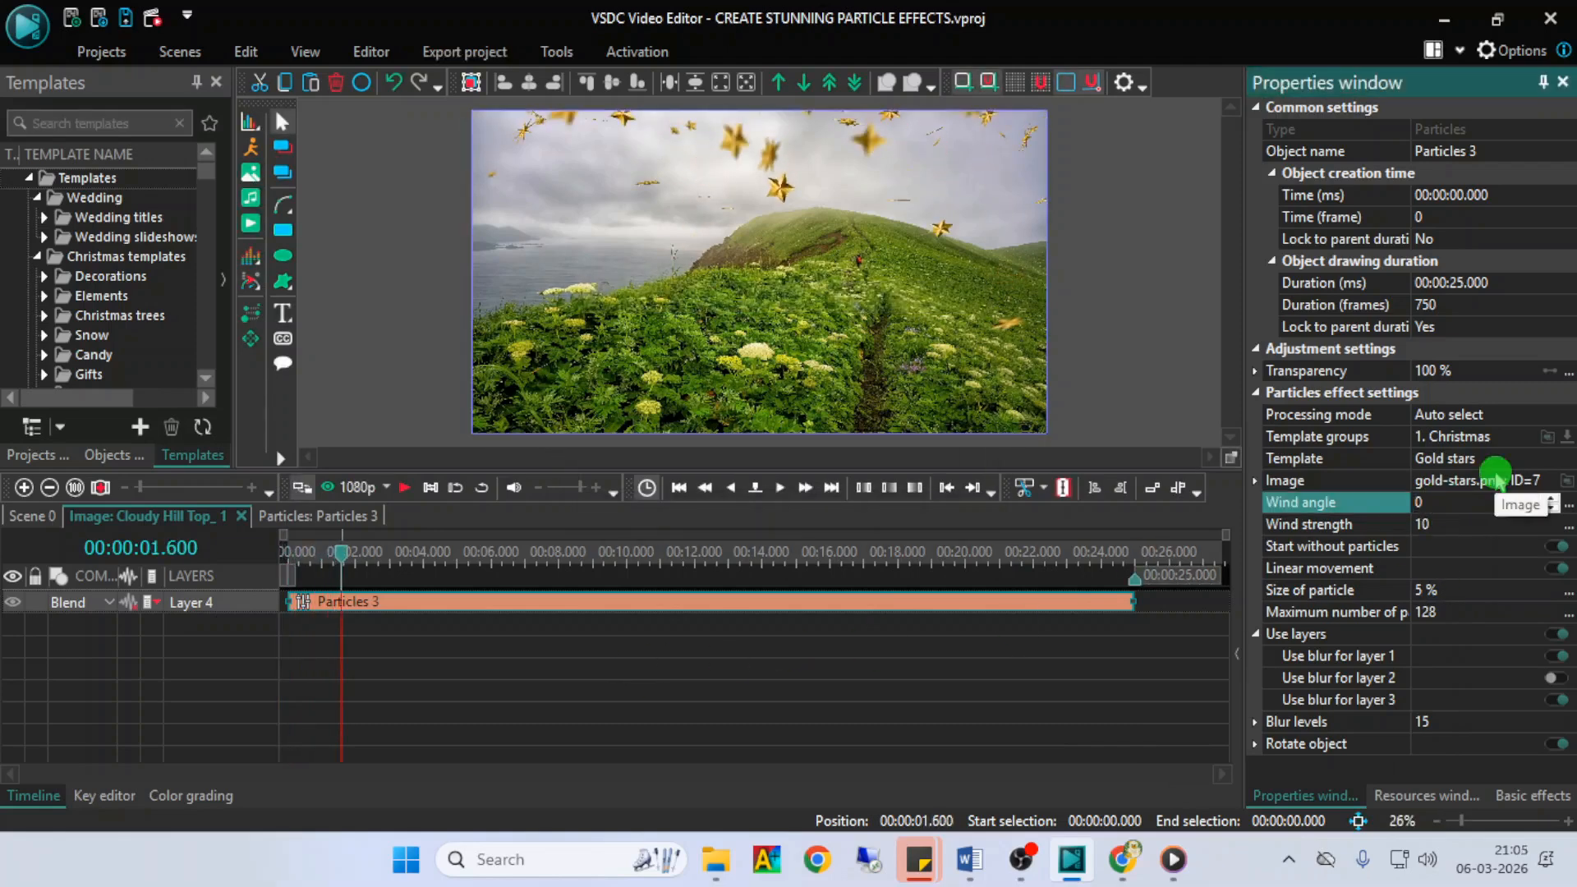
click(405, 487)
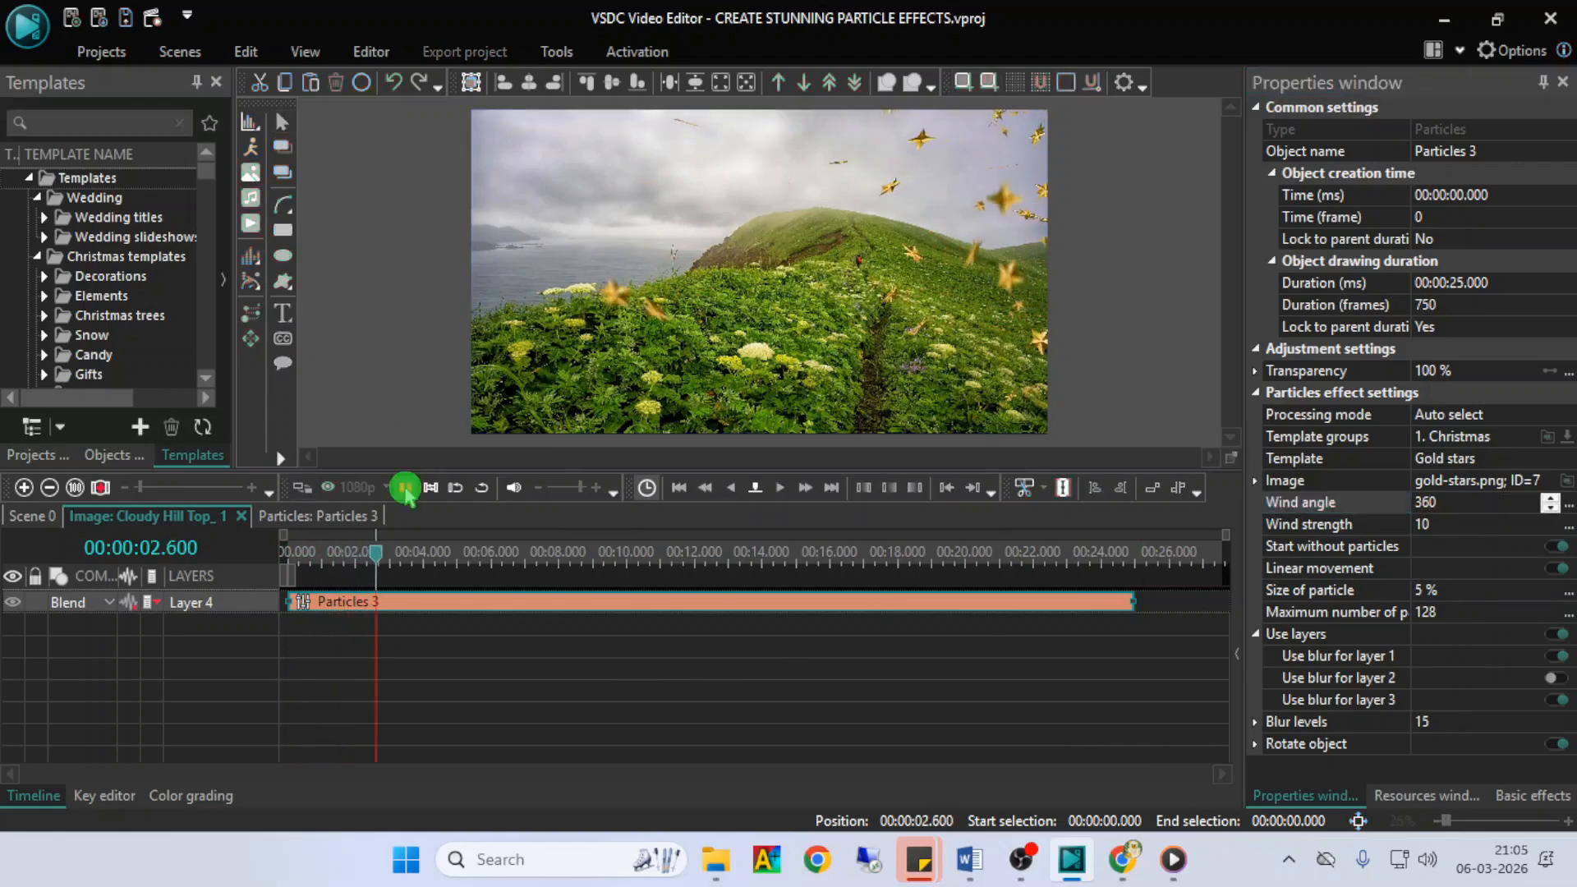
- Set the Particles effect's wind angle to 180 and preview the stars' movement
click(1473, 503)
key(BackSpace)
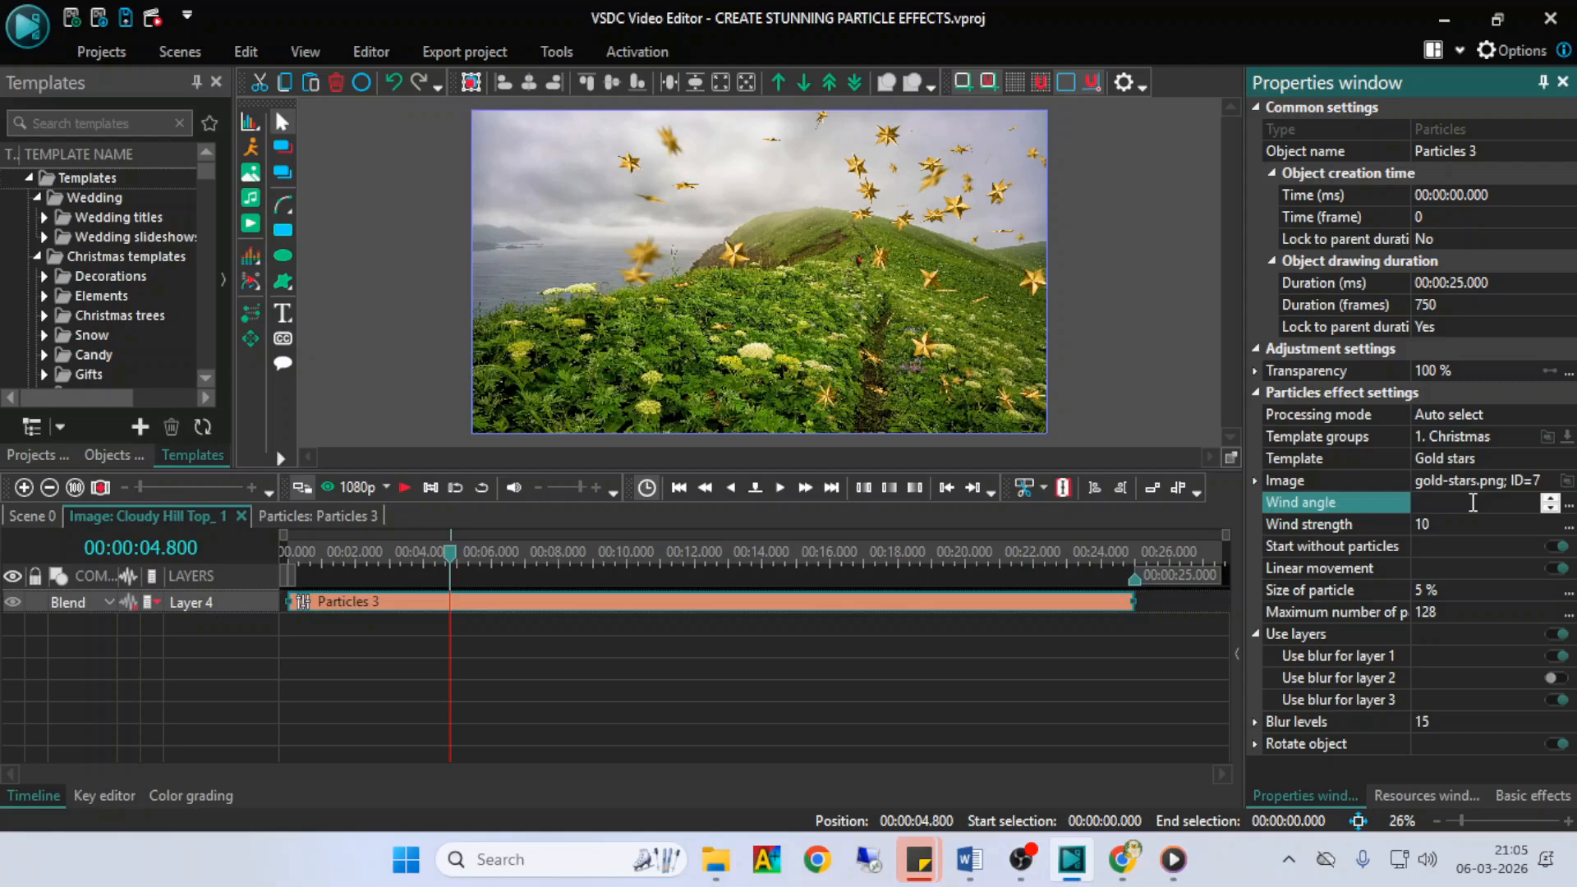
click(619, 693)
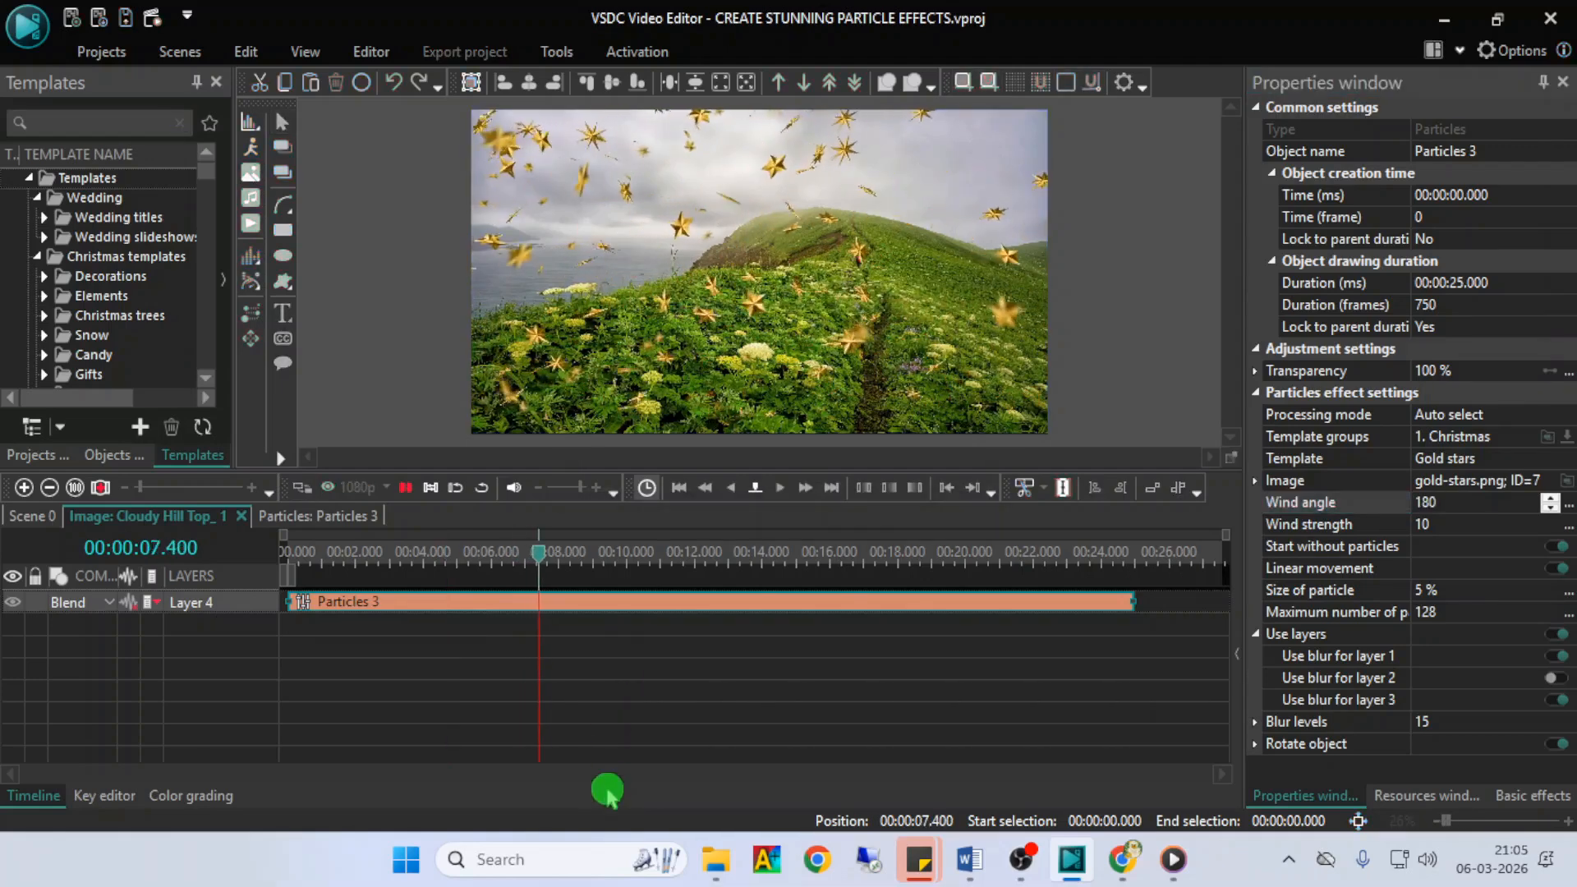
- Set the Particles effect's wind angle to 90 and preview the stars' movement
click(1470, 502)
text(10)
click(917, 694)
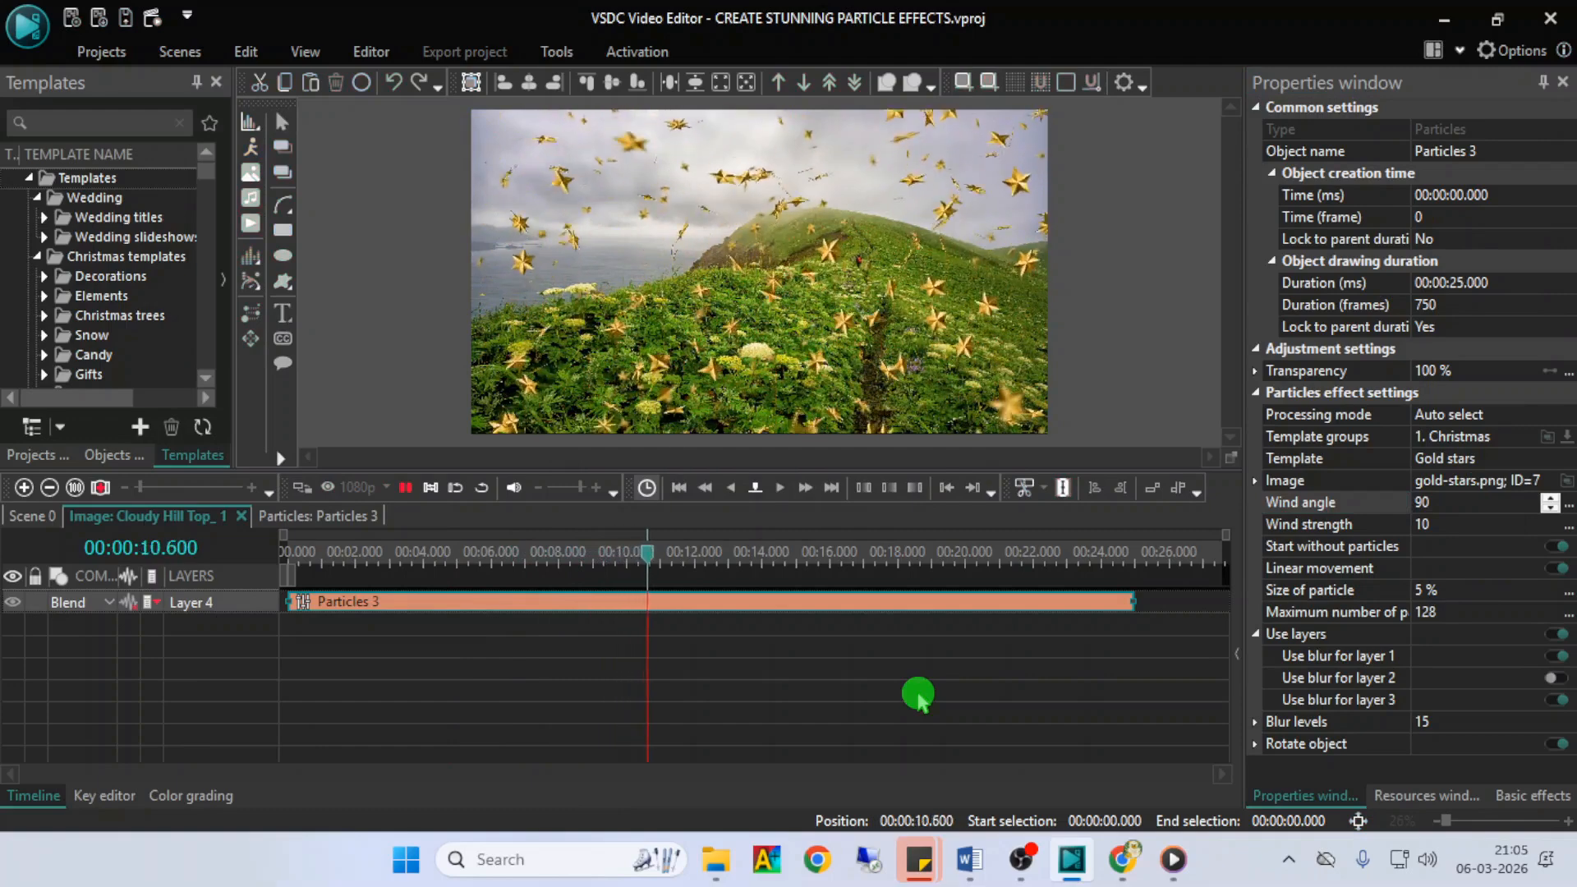
key(space)
- Set the Particles effect's wind angle to -90 and preview the stars' movement
click(1438, 504)
key(BackSpace)
key(BackSpace)
text(-90)
click(907, 749)
key(space)
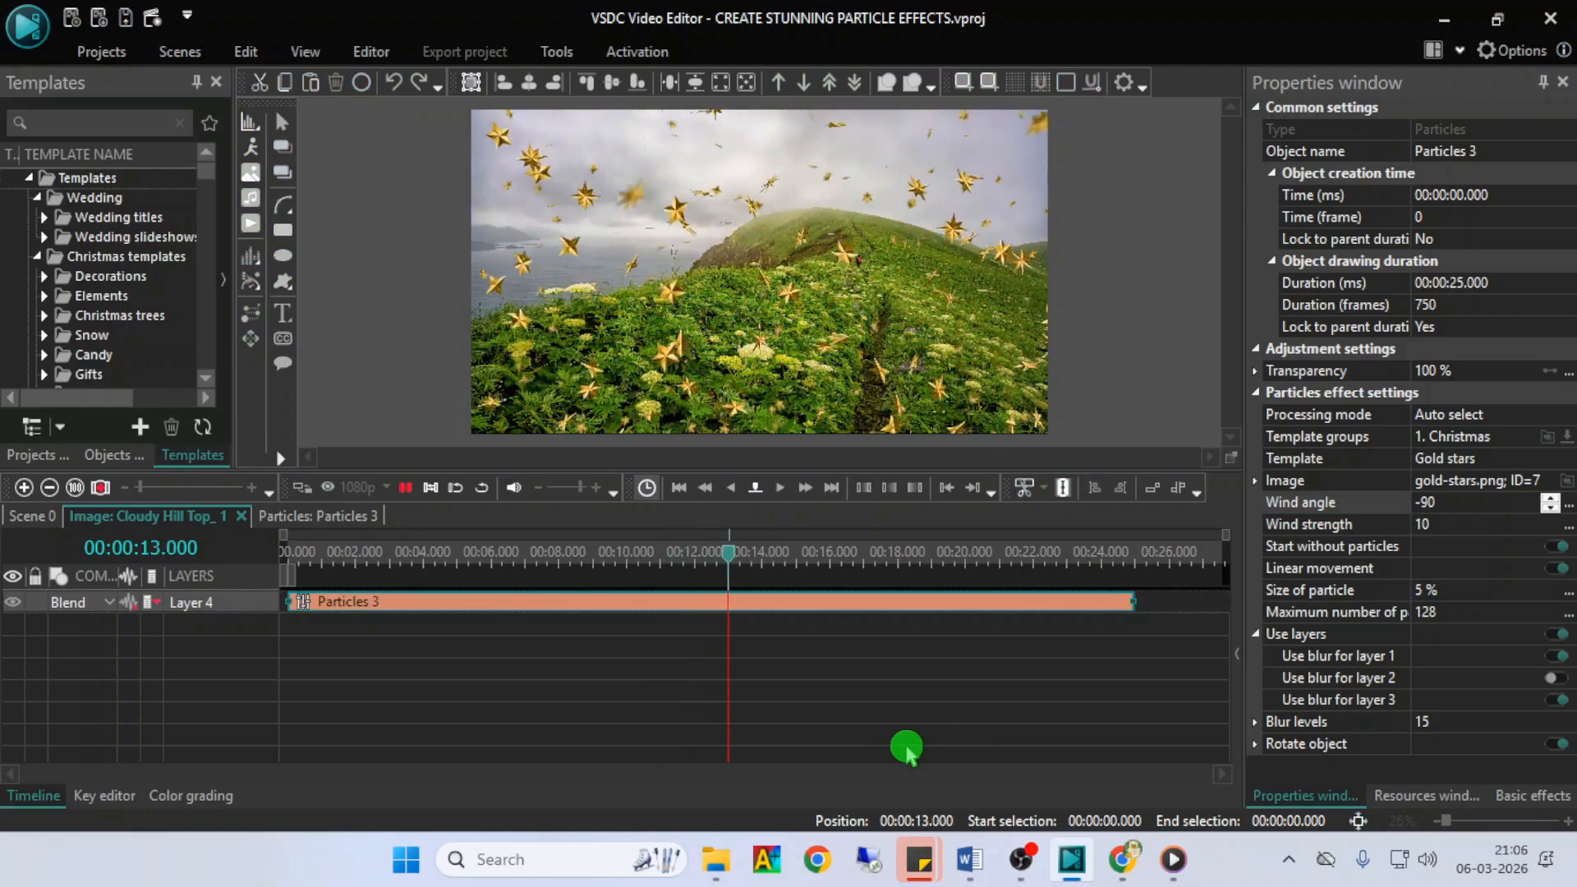
key(space)
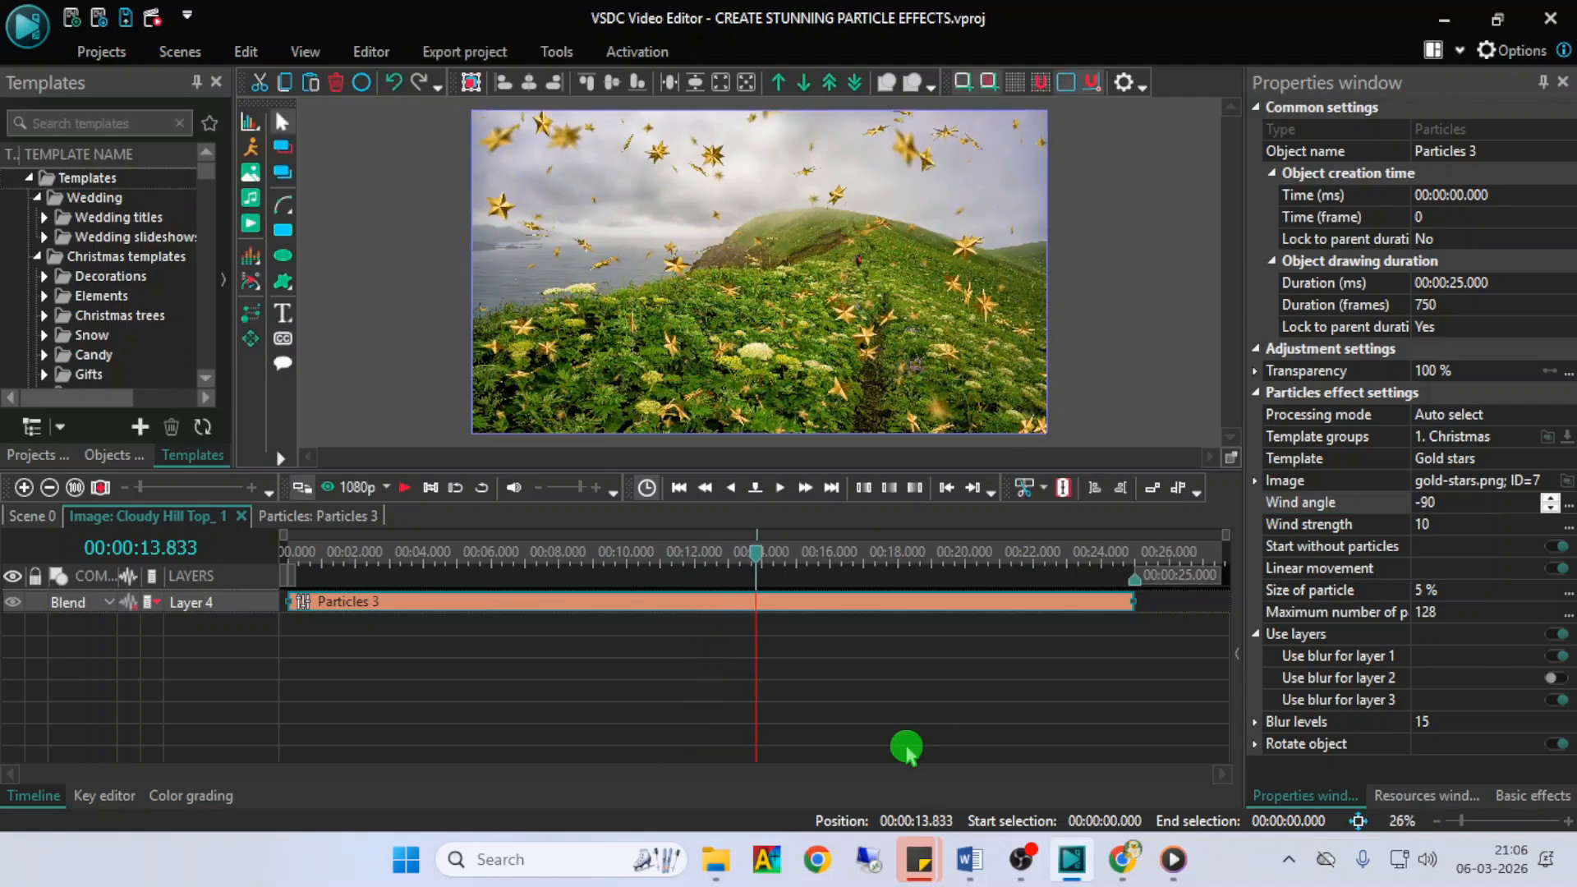
- Preview the stars' speed, set the Particles effect's wind strength to 25 and preview it again
click(1306, 525)
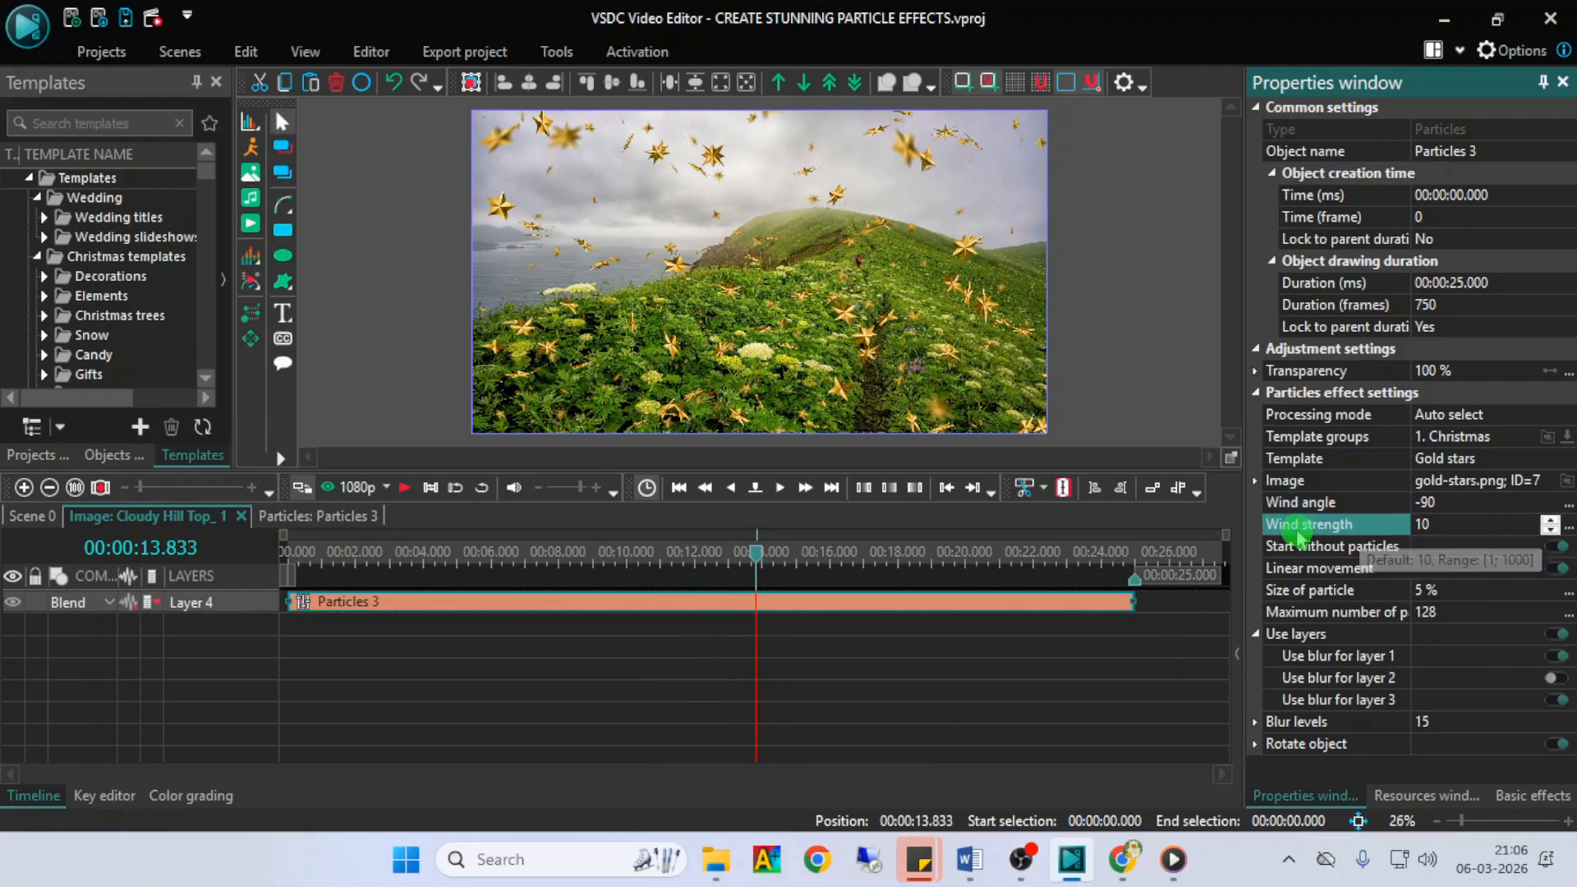
click(405, 487)
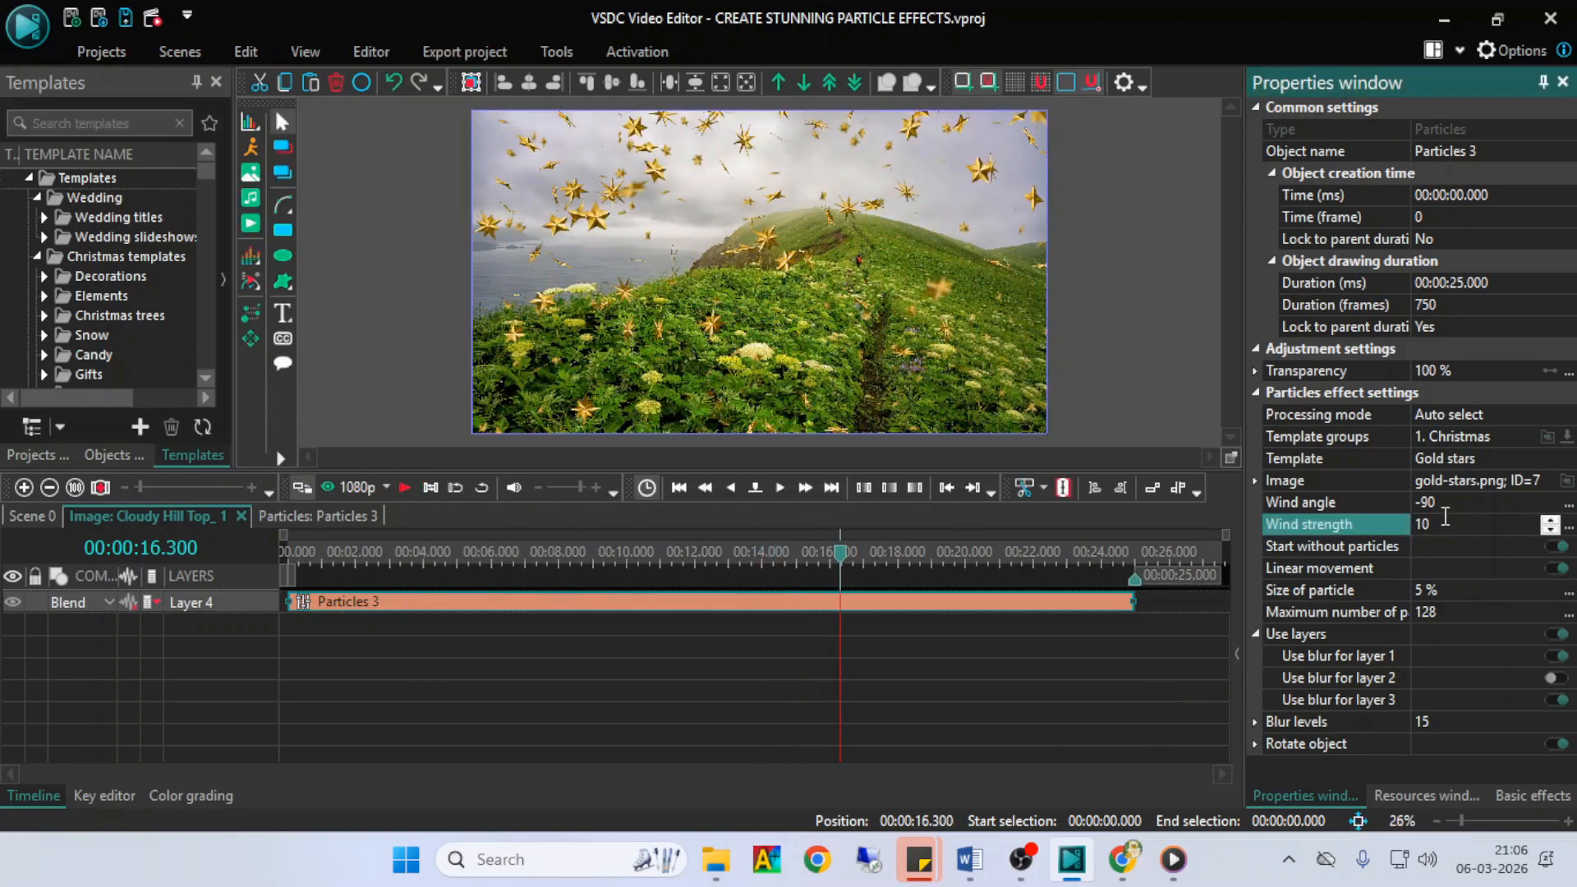
text(25)
key(space)
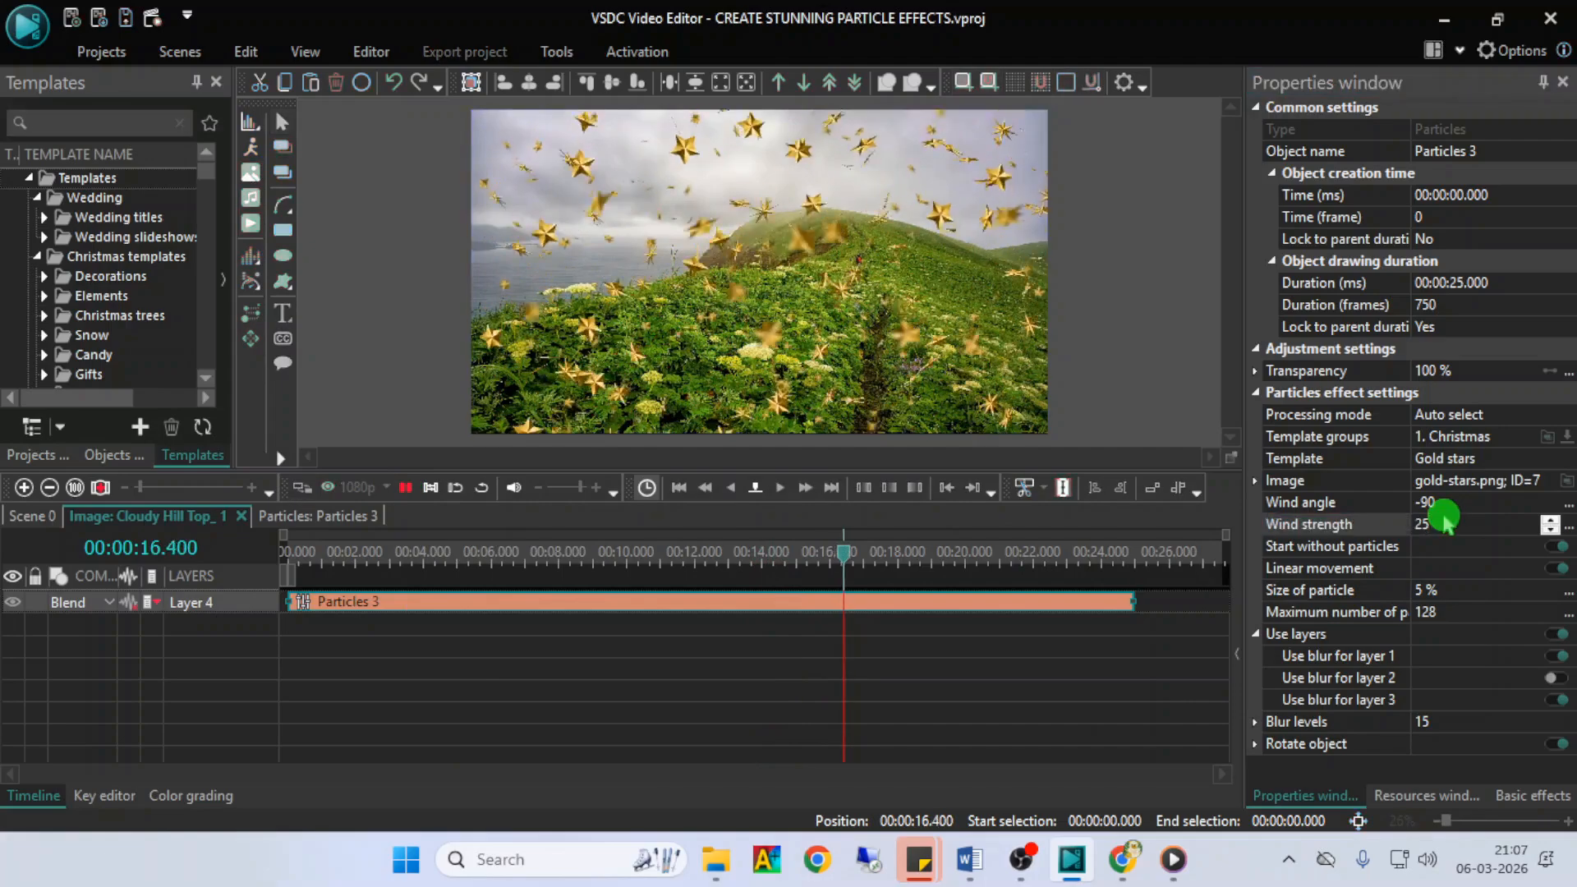
- Set the Particles effect's wind strength to 50 and preview the stars' movement
click(1443, 523)
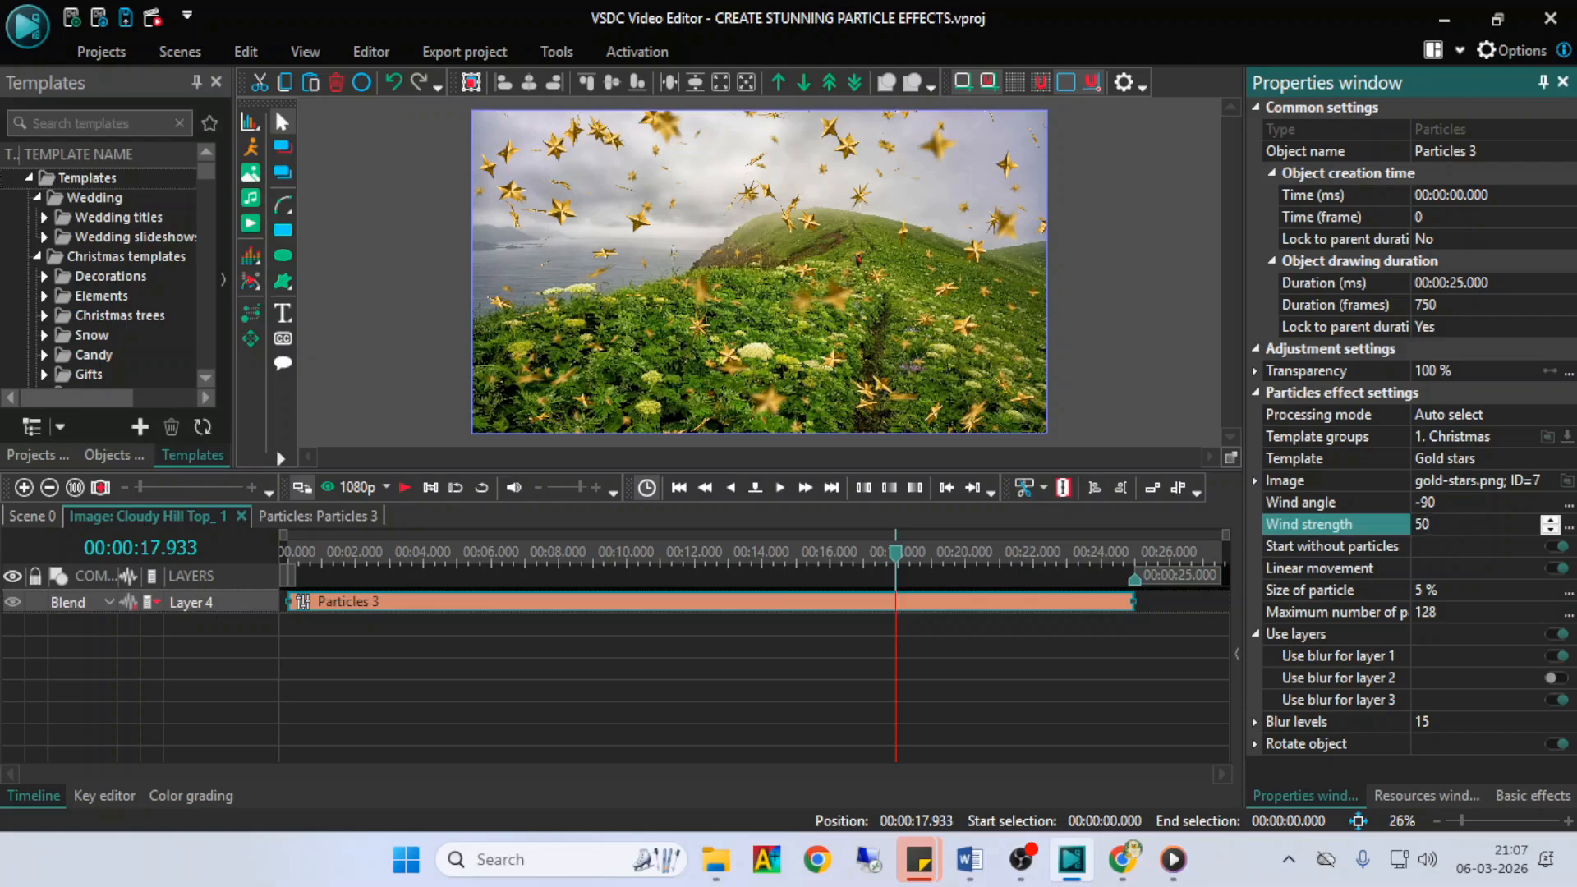
key(space)
click(1441, 529)
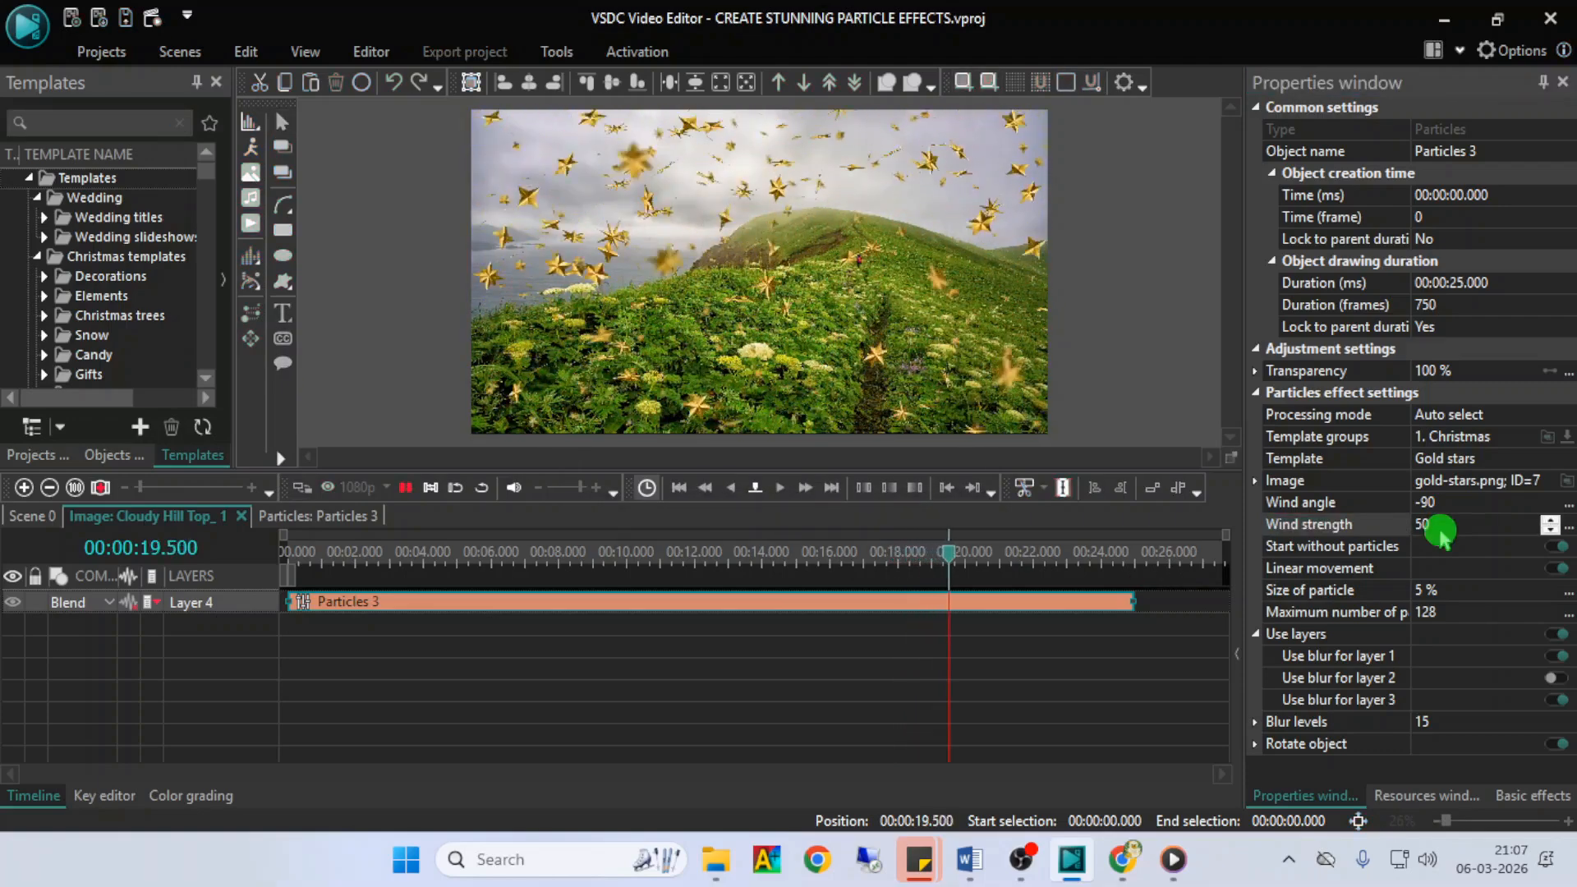
- Preview the effect from the beginning of the timeline with Start without particles enabled
click(1444, 546)
click(1560, 547)
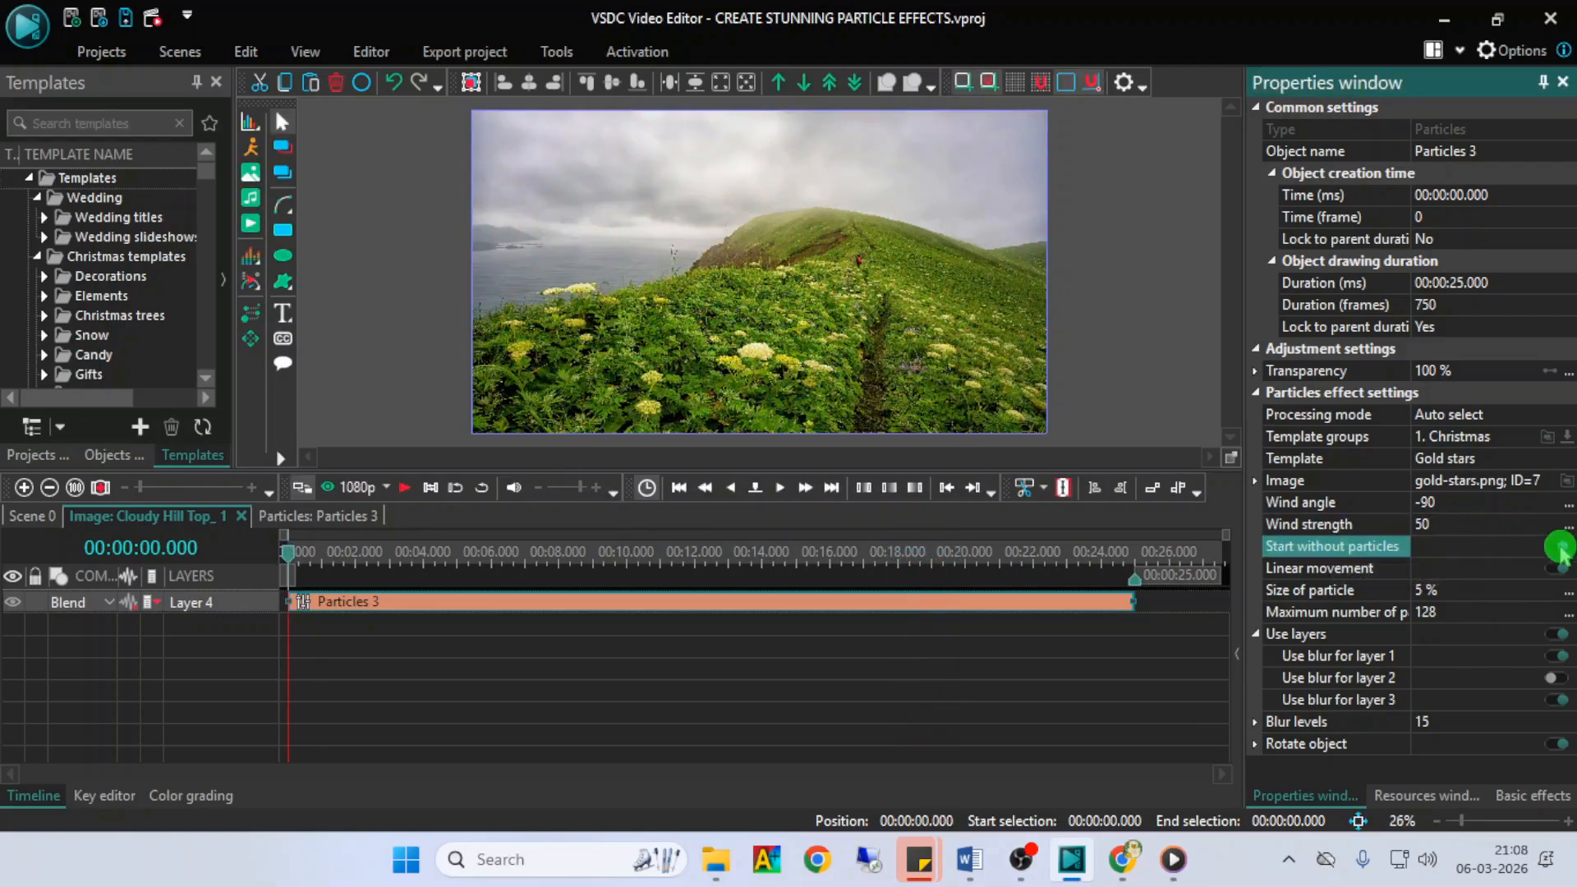
click(899, 761)
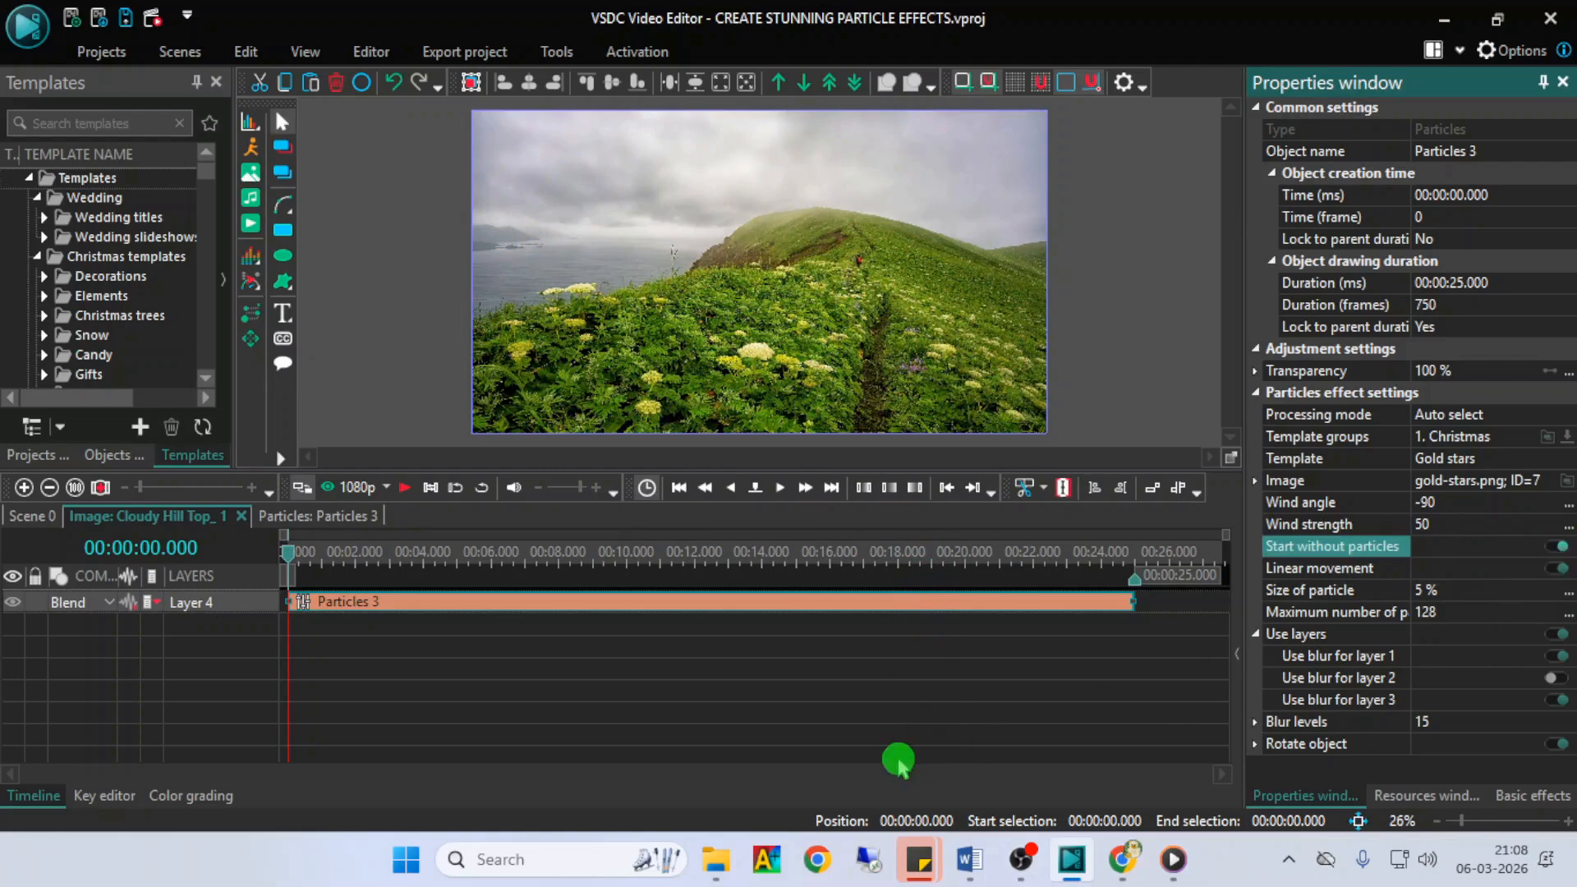
key(space)
click(1502, 560)
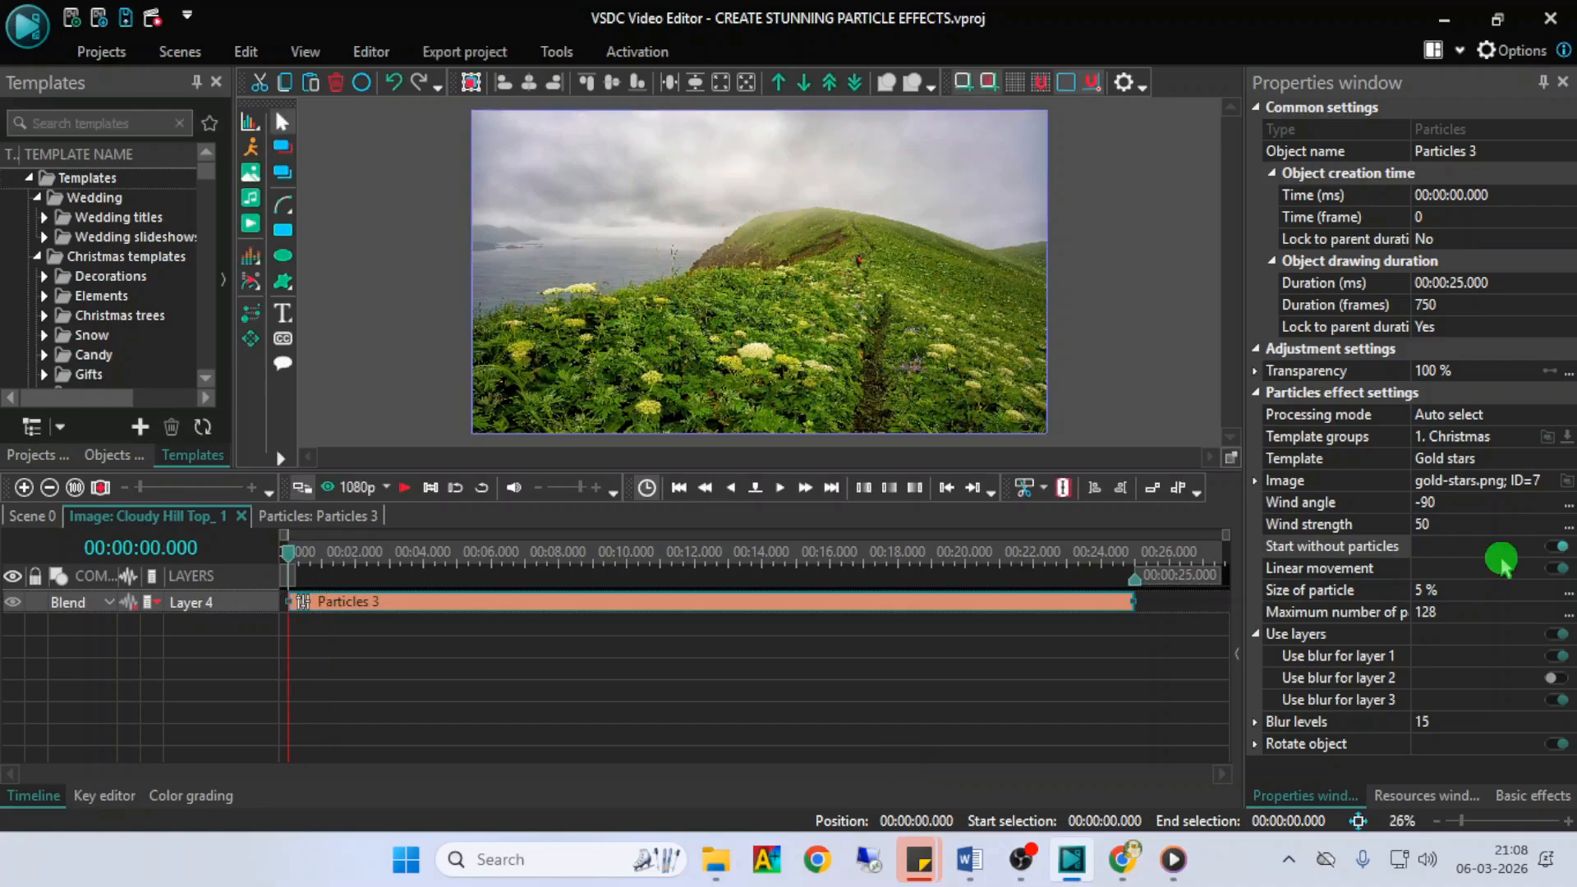
- Disable Start without particles and preview the effect from the beginning of the timeline
click(1561, 546)
click(912, 702)
key(space)
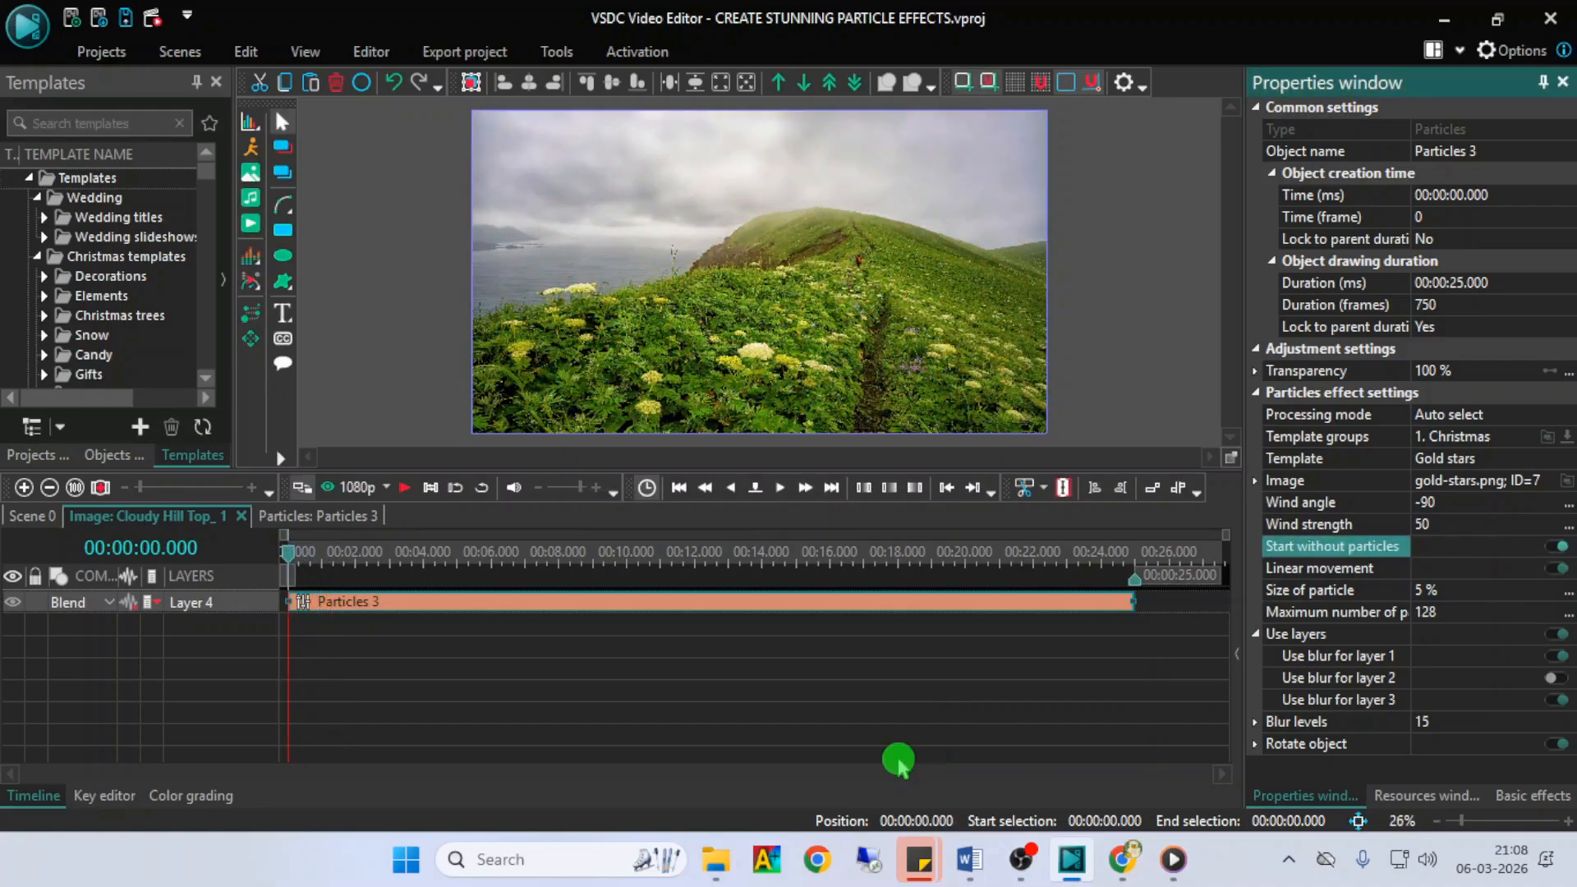
key(space)
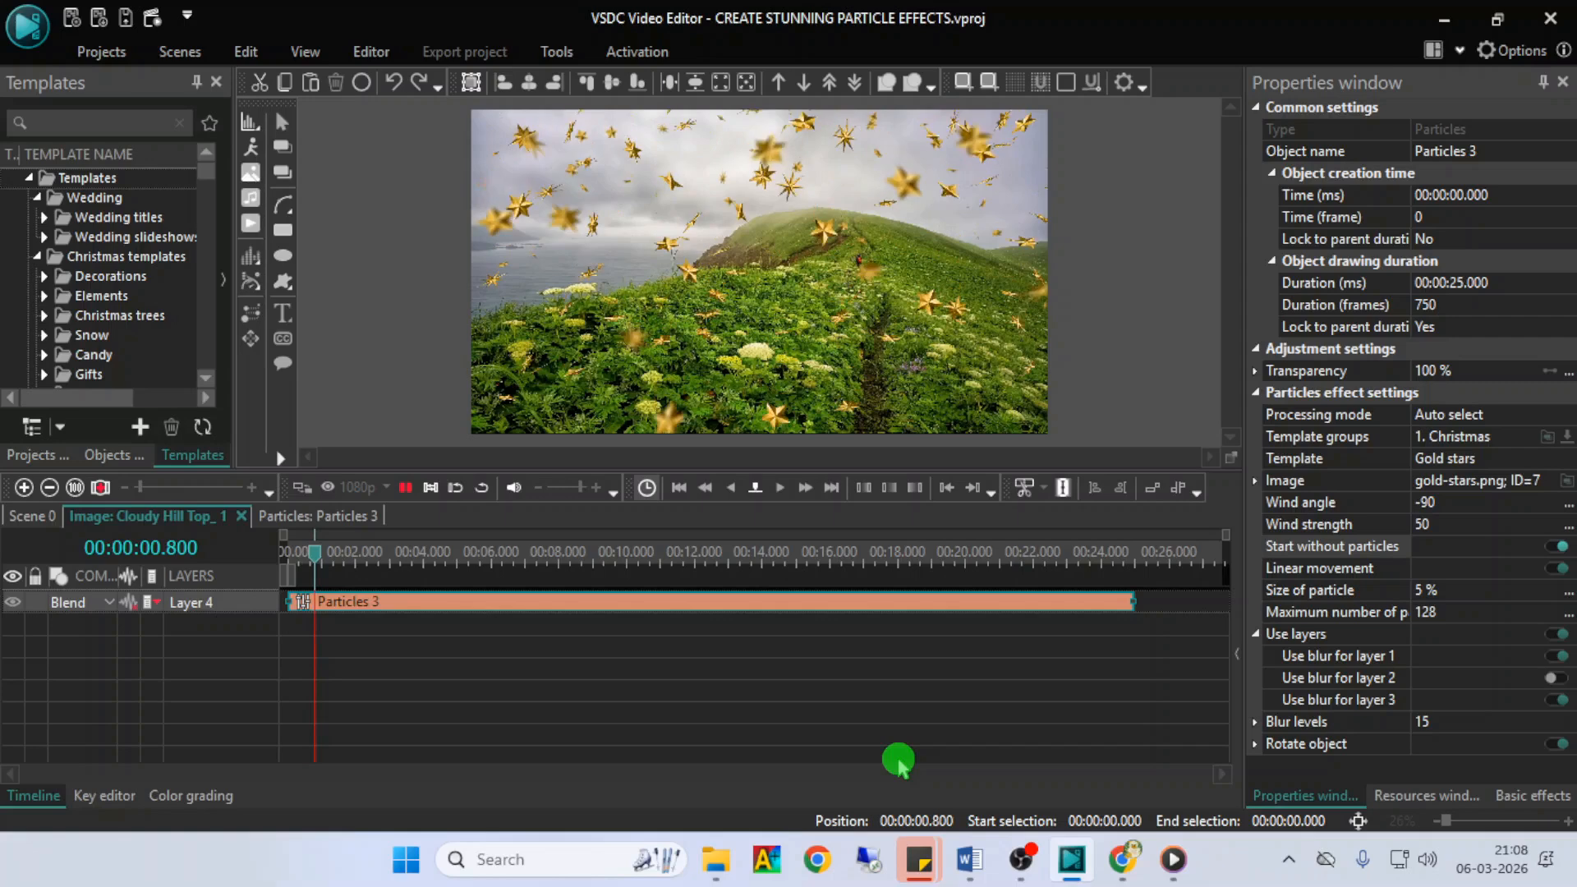
click(1558, 546)
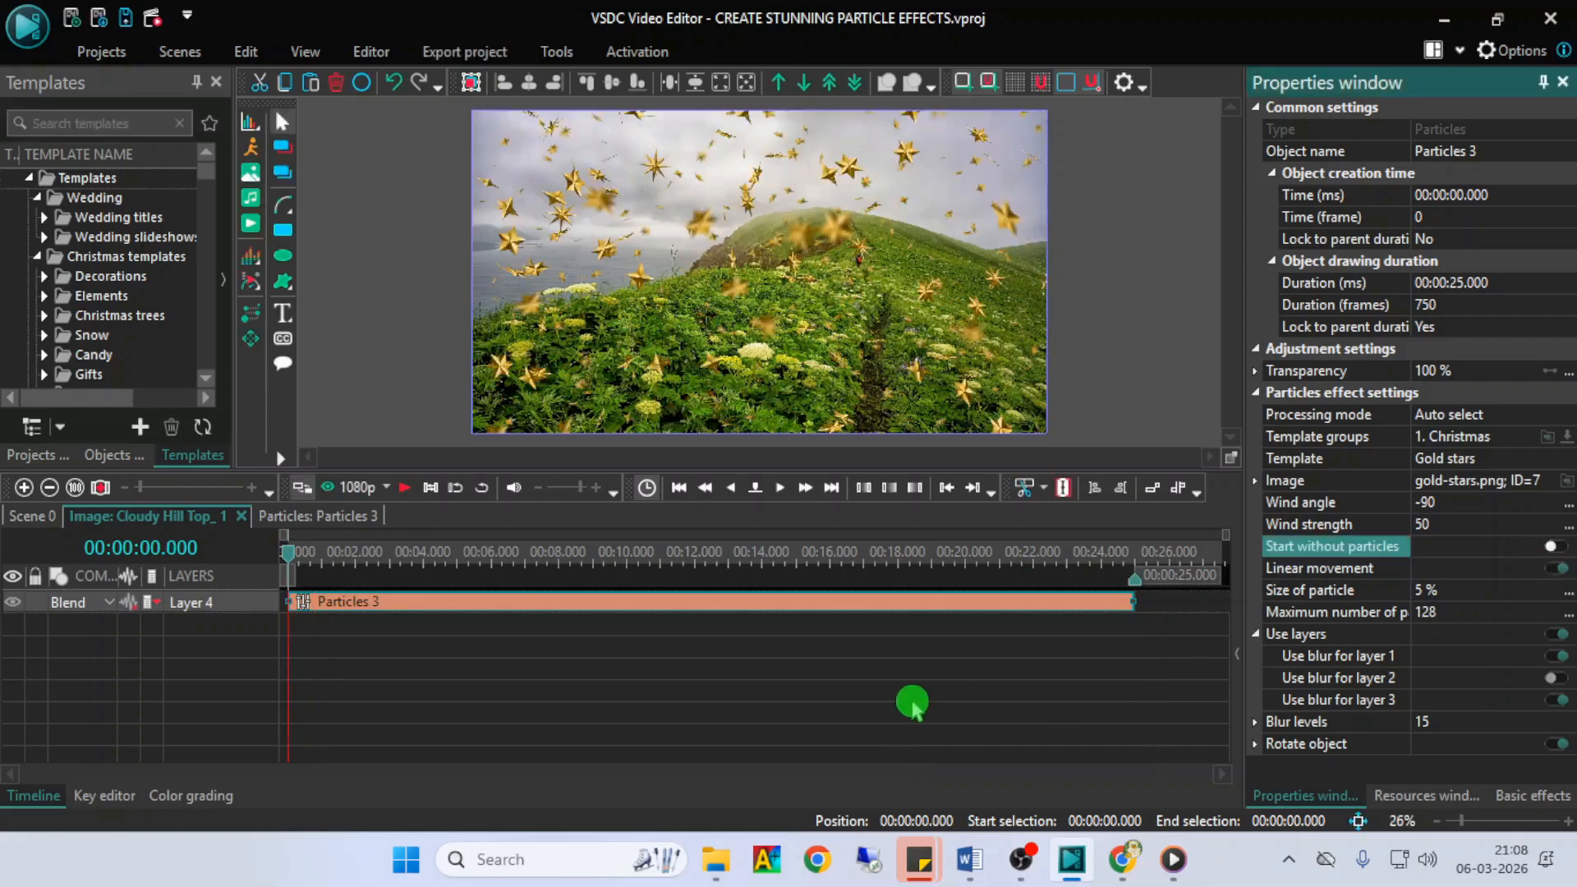
key(space)
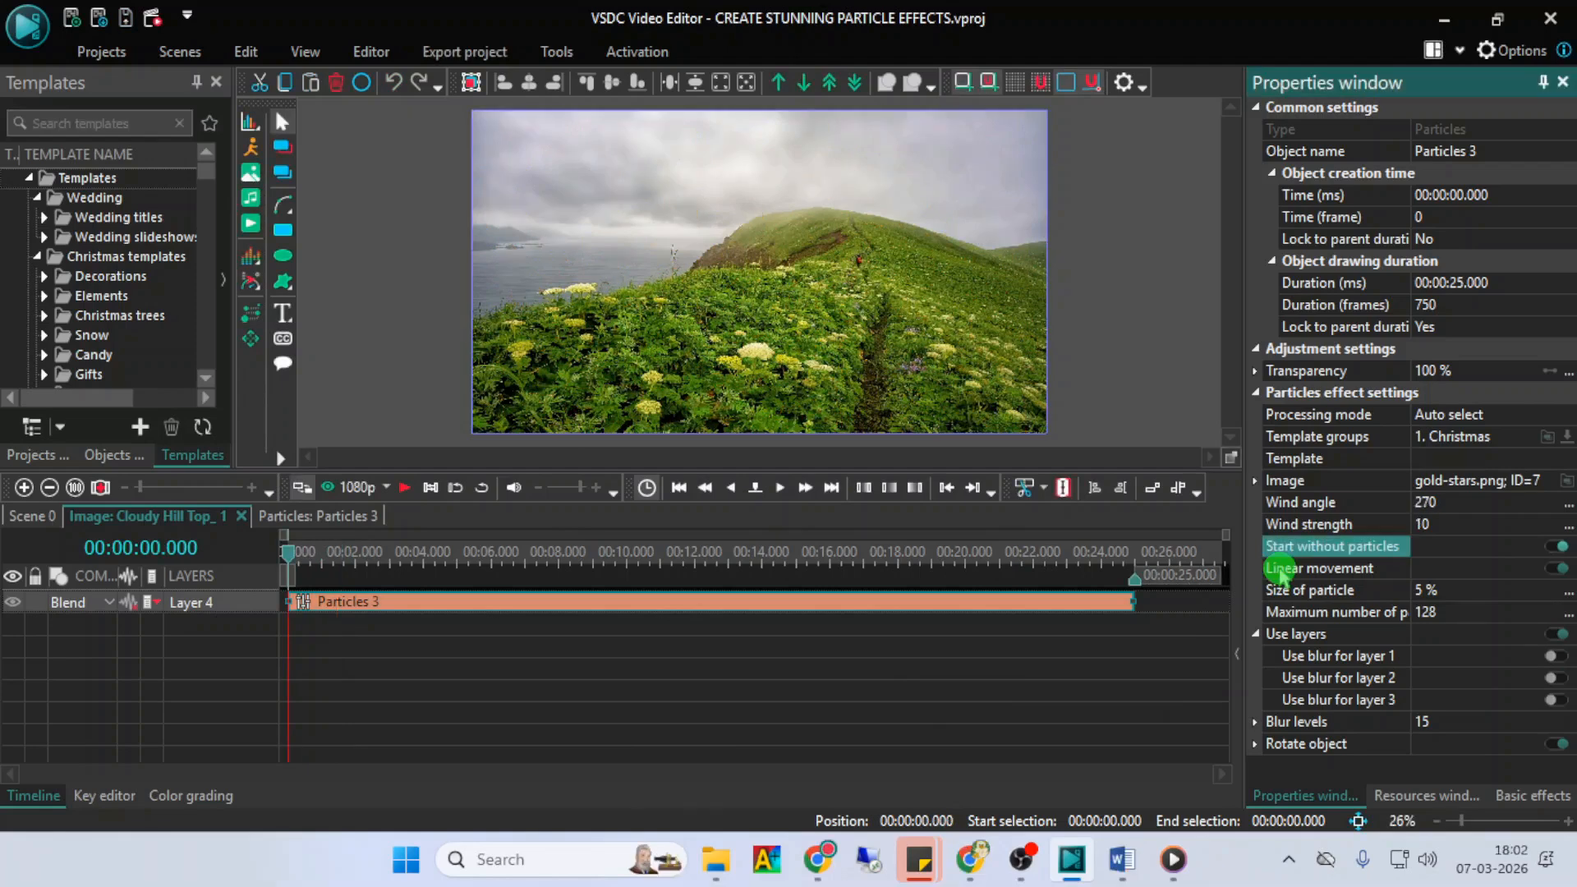
- Preview the gold stars with Linear movement enabled
click(1281, 570)
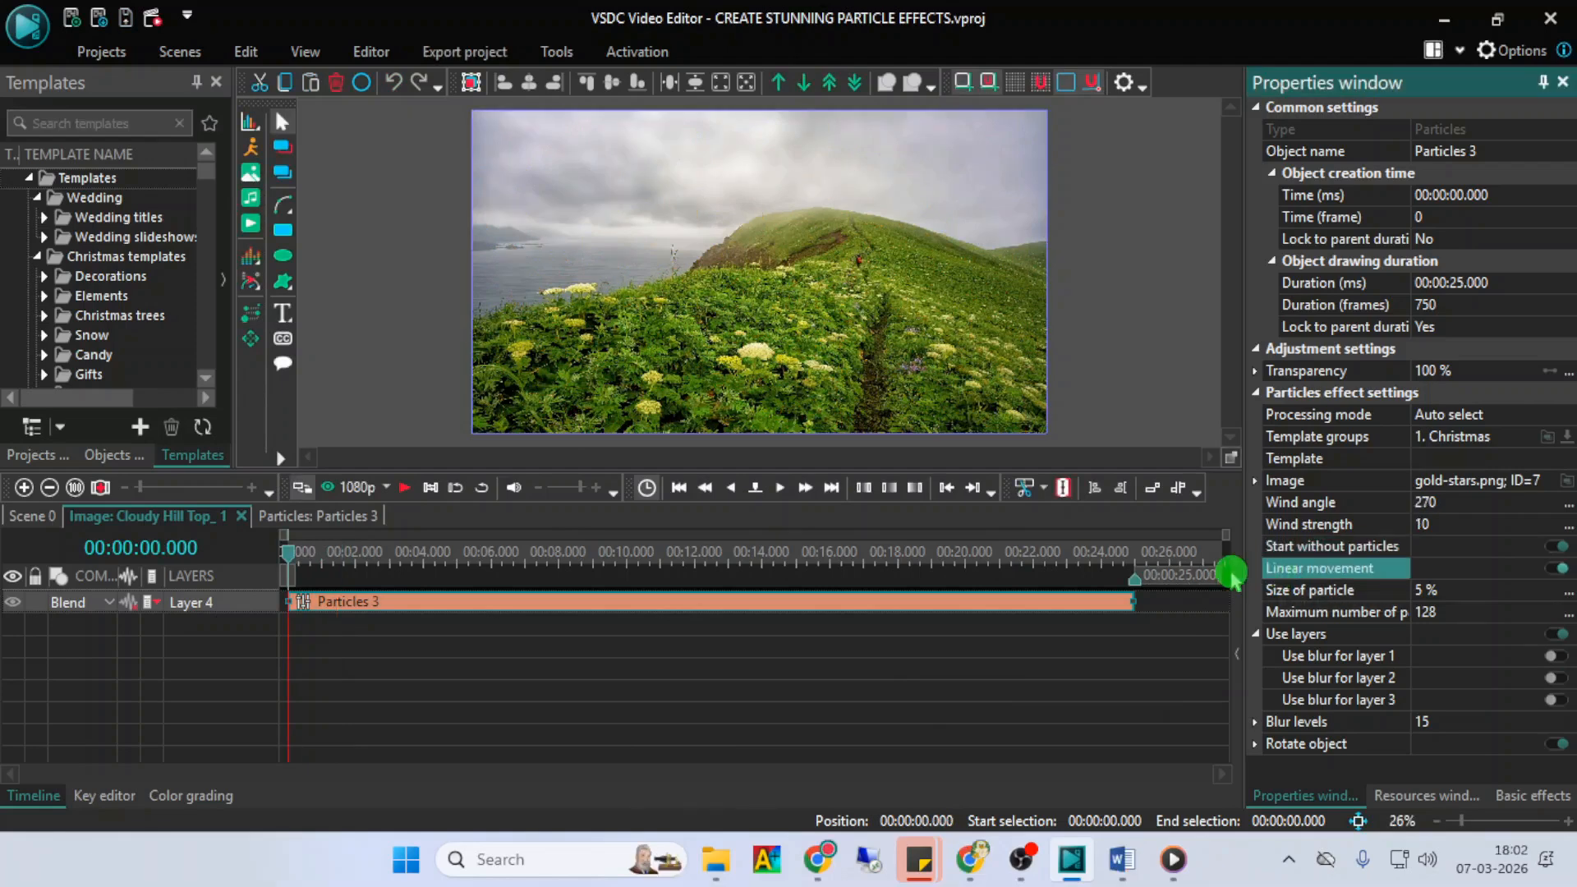
key(space)
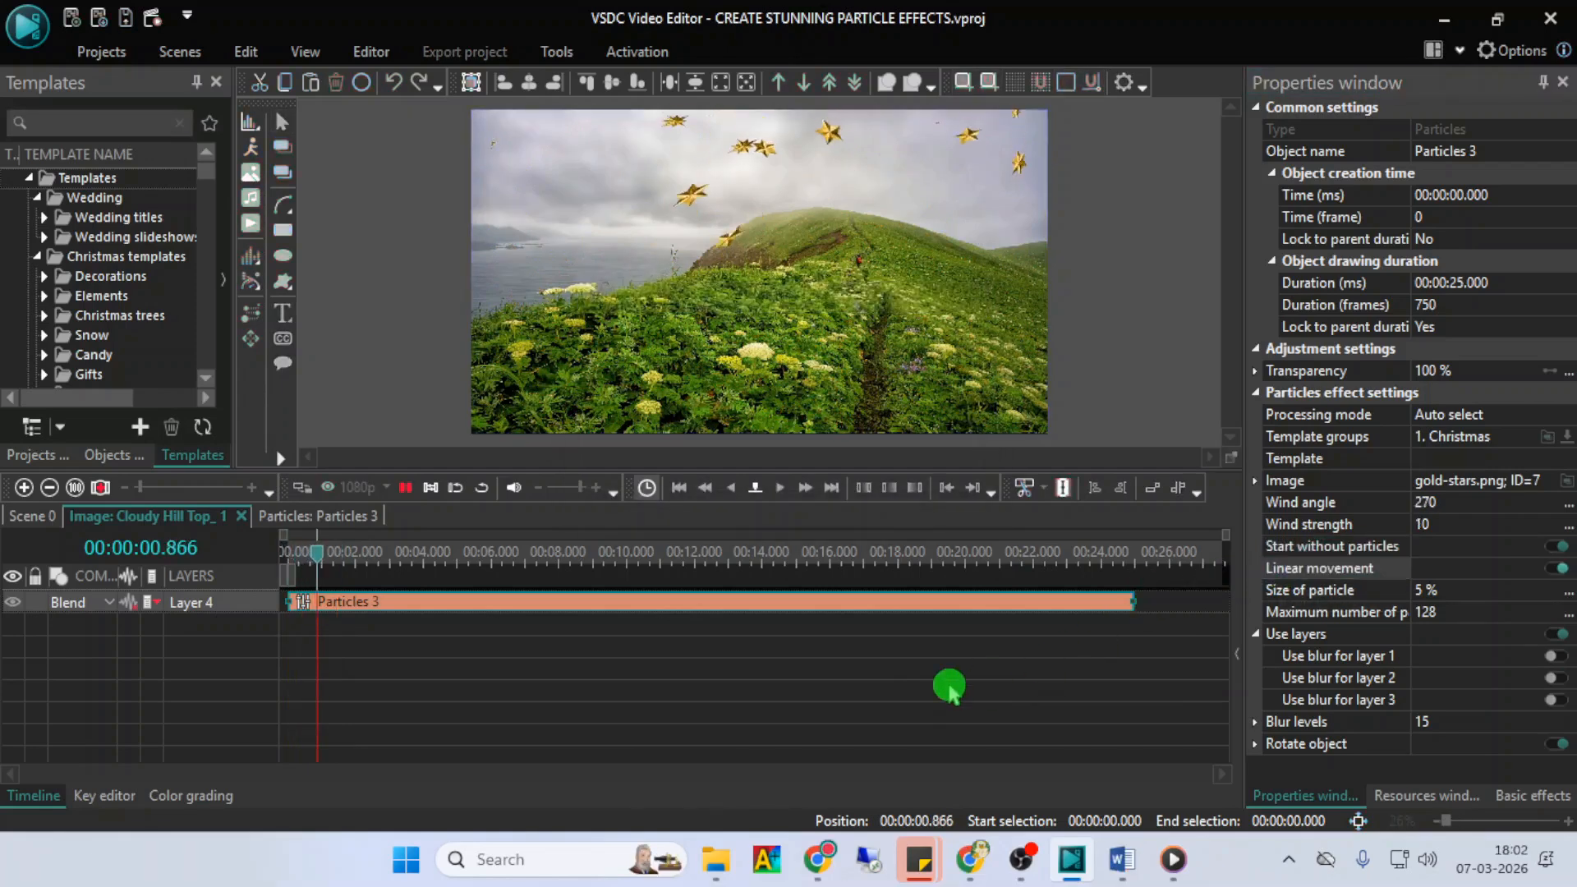
key(space)
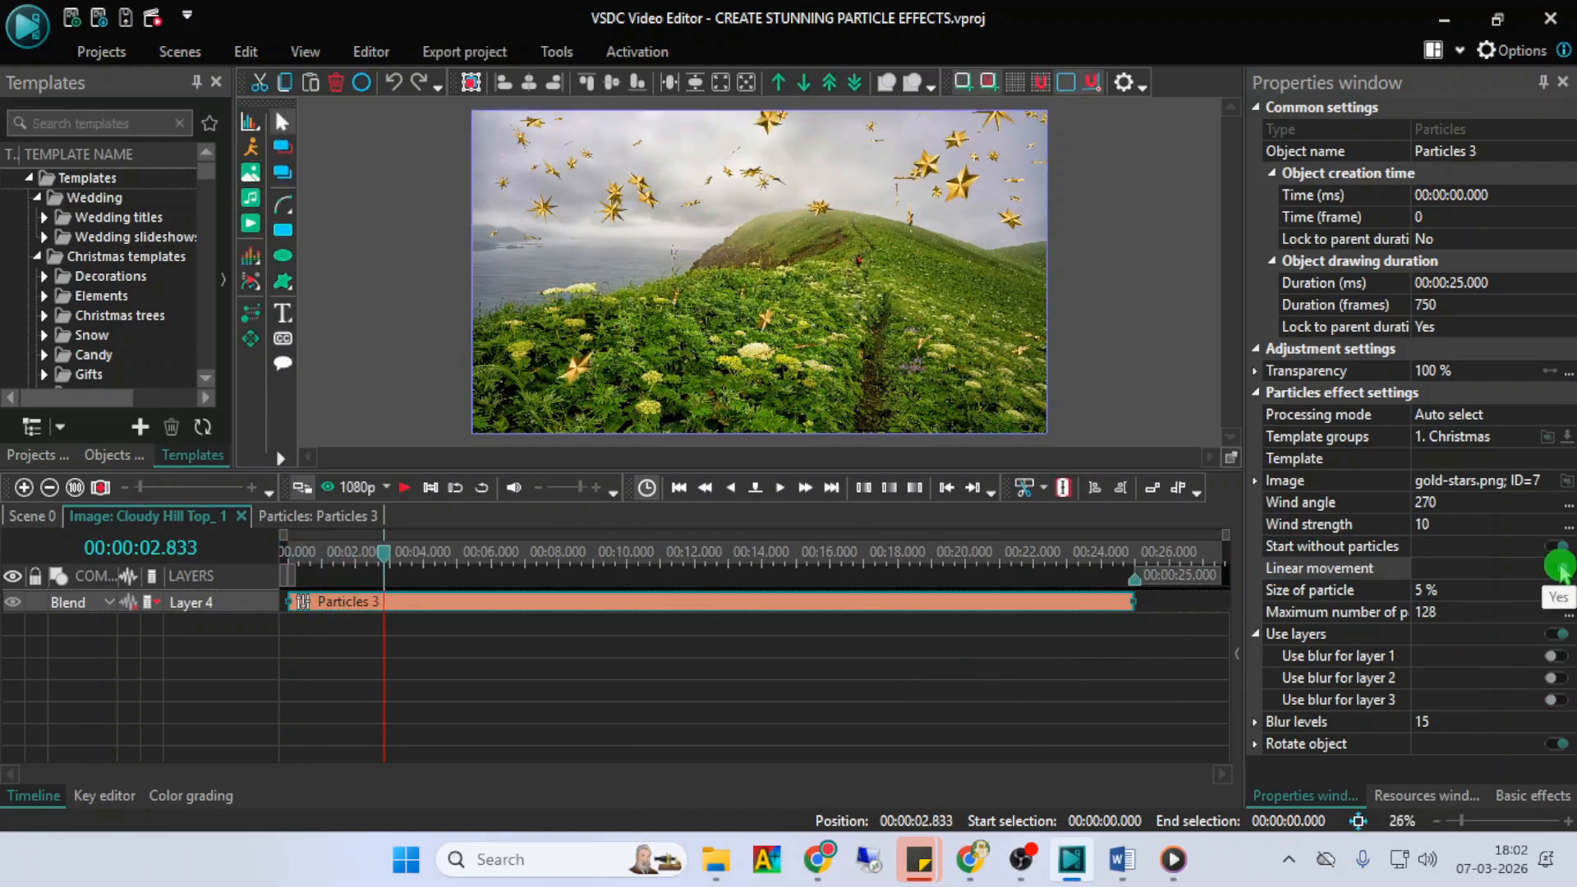
- Disable Linear movement for the Particles effect and preview the stars
click(1561, 568)
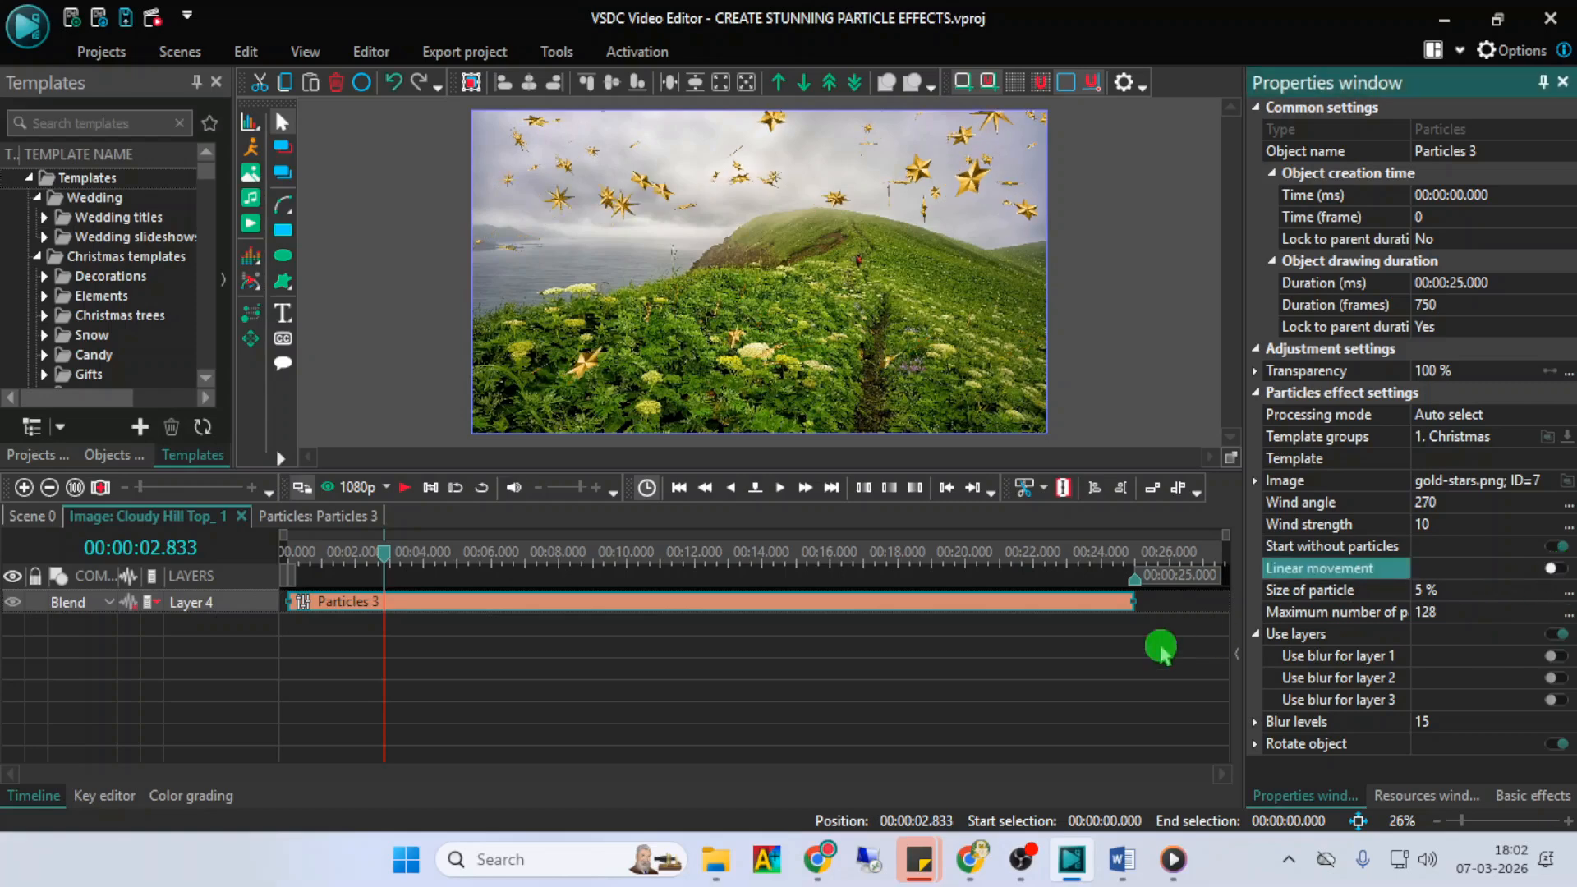
key(space)
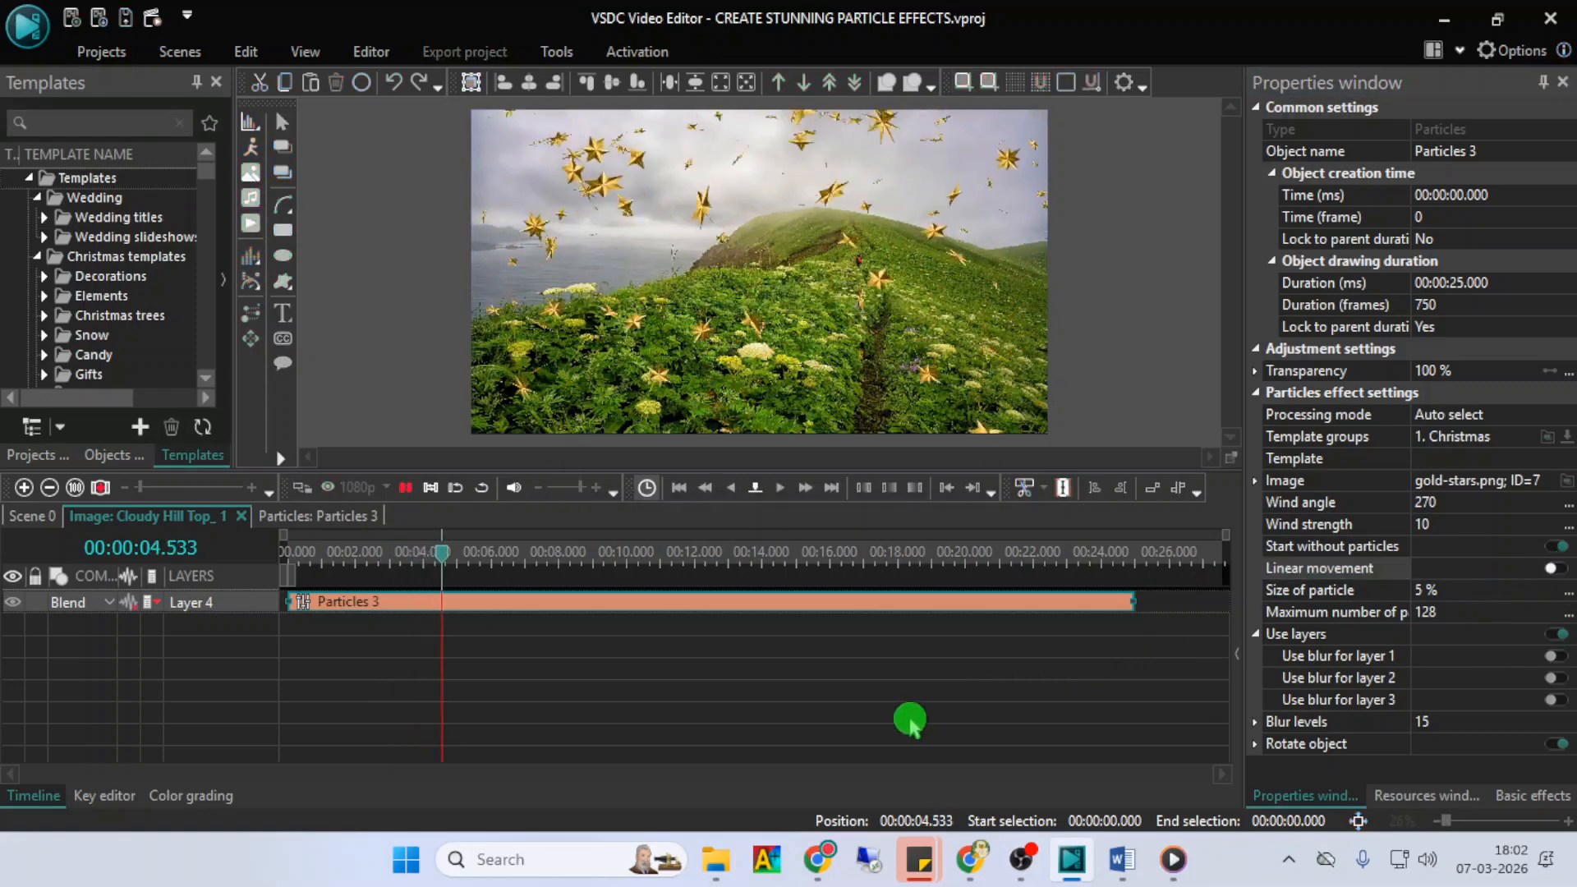
key(space)
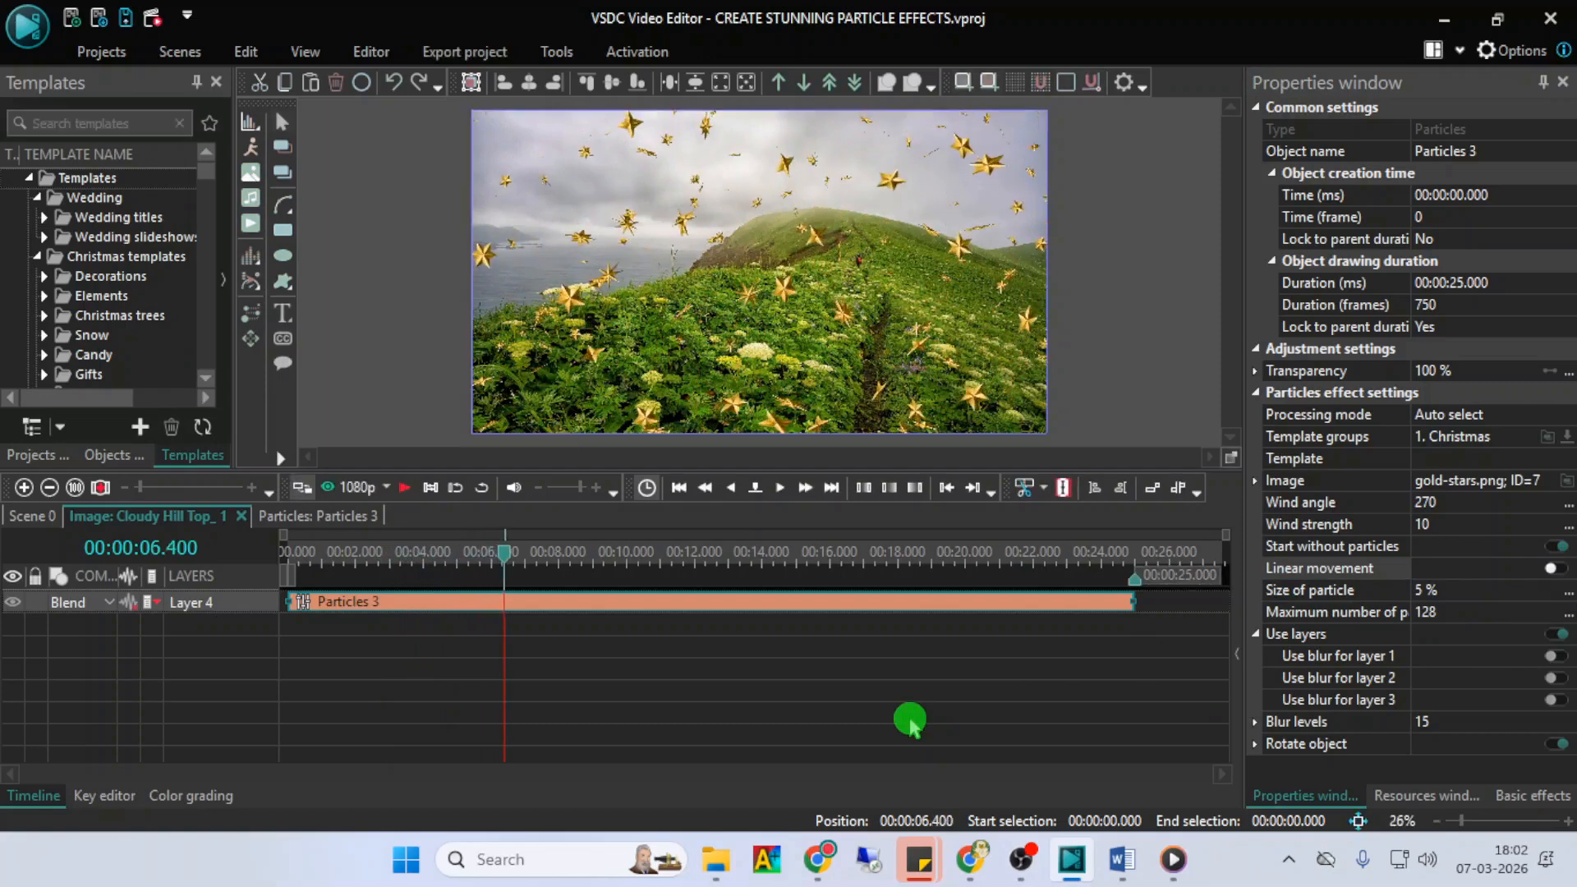
- Try a particle size of 10 %, and set it back to 5 %
click(1335, 591)
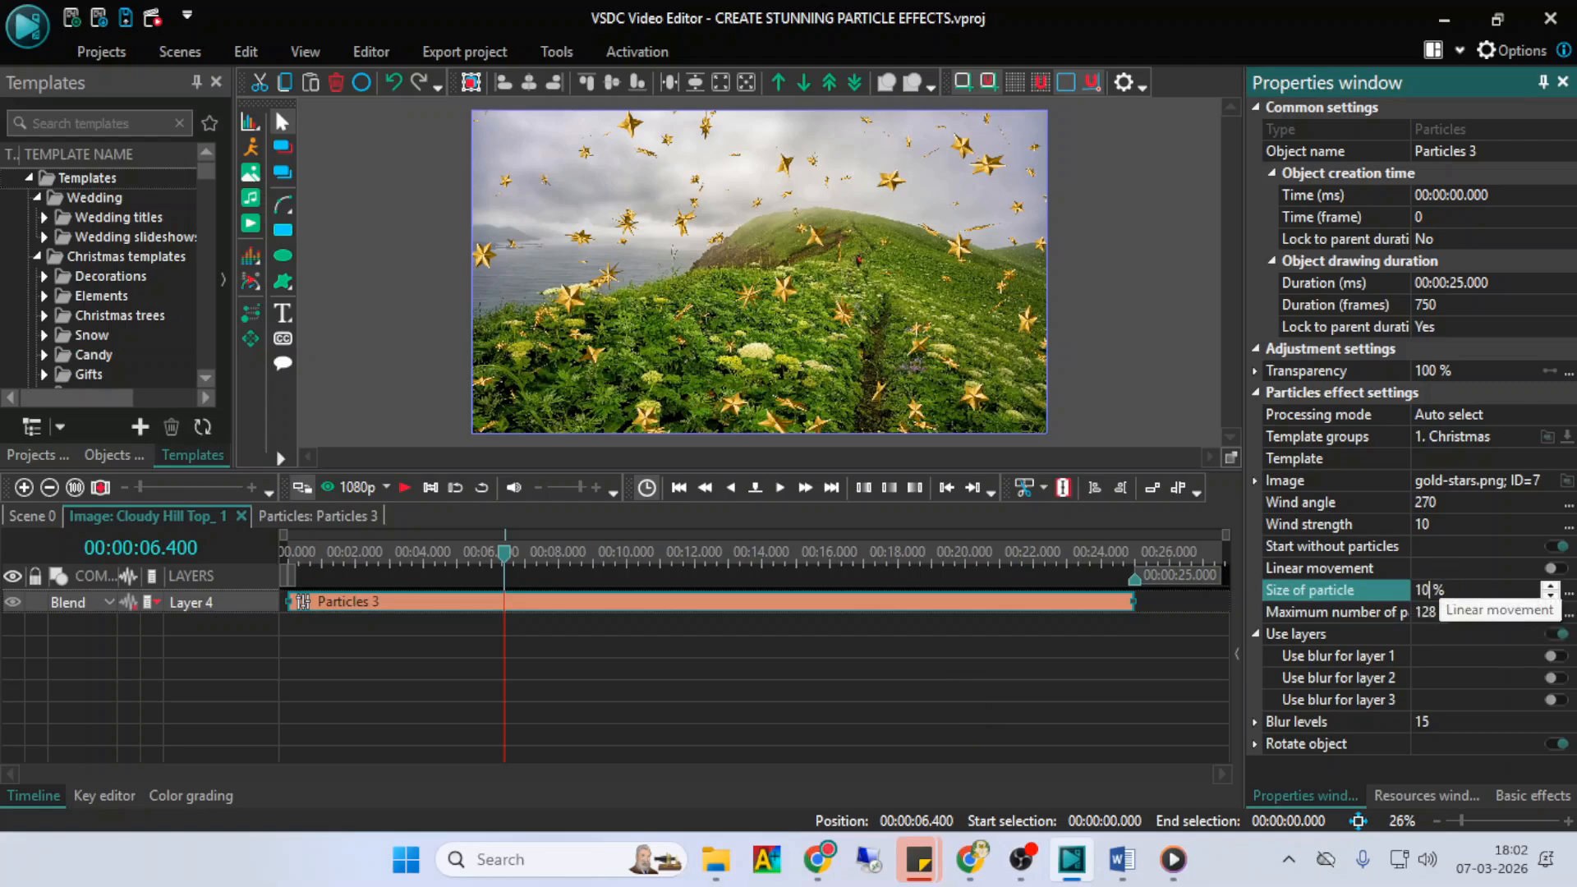
click(1439, 587)
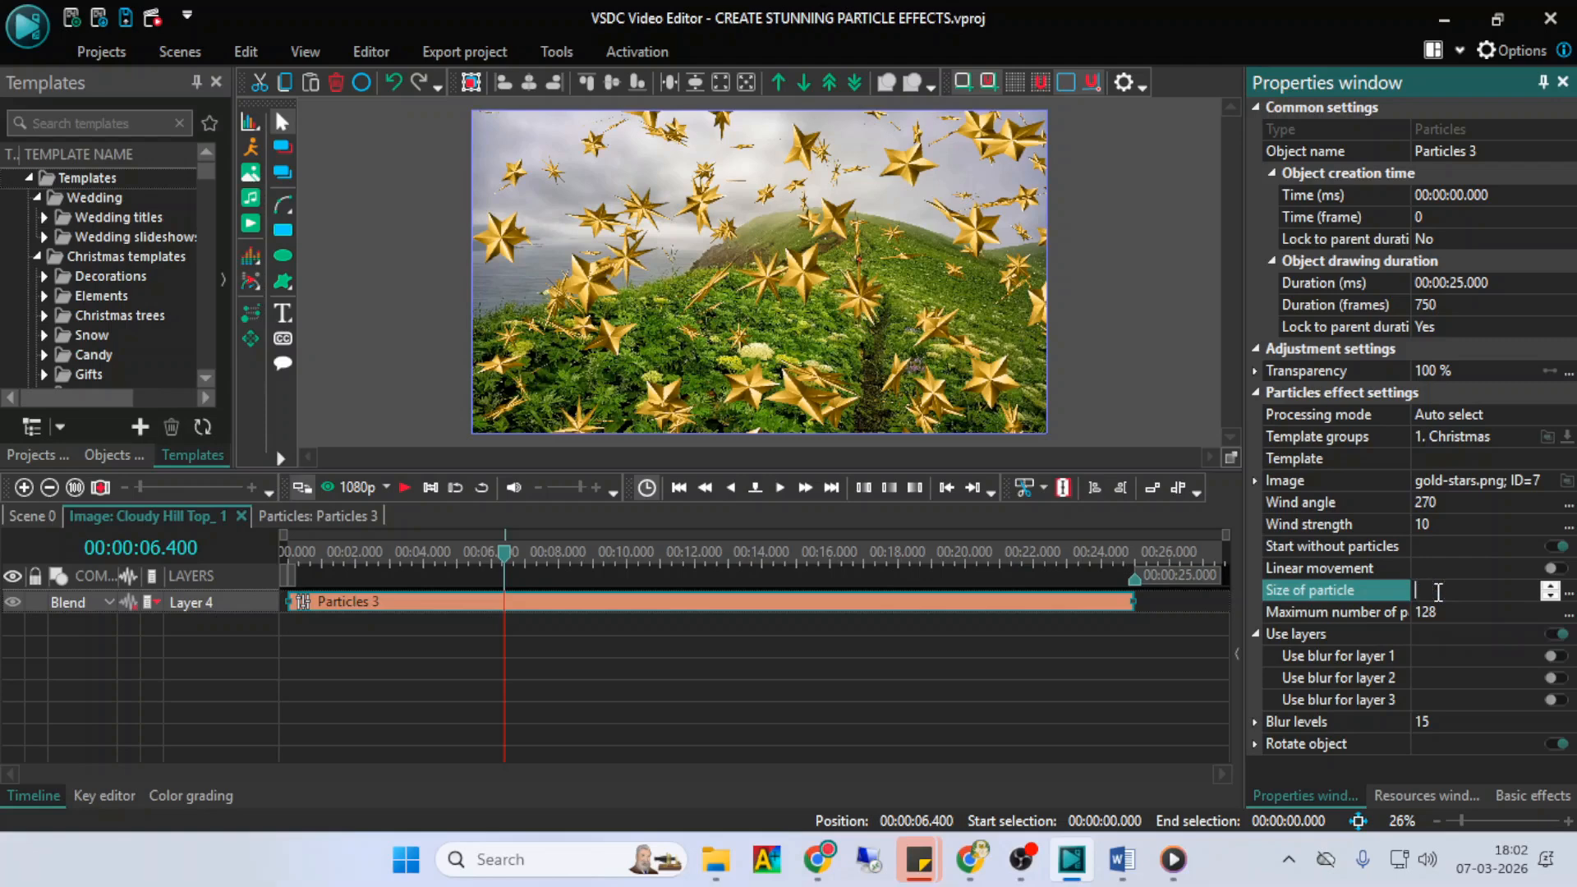
text(5)
key(Return)
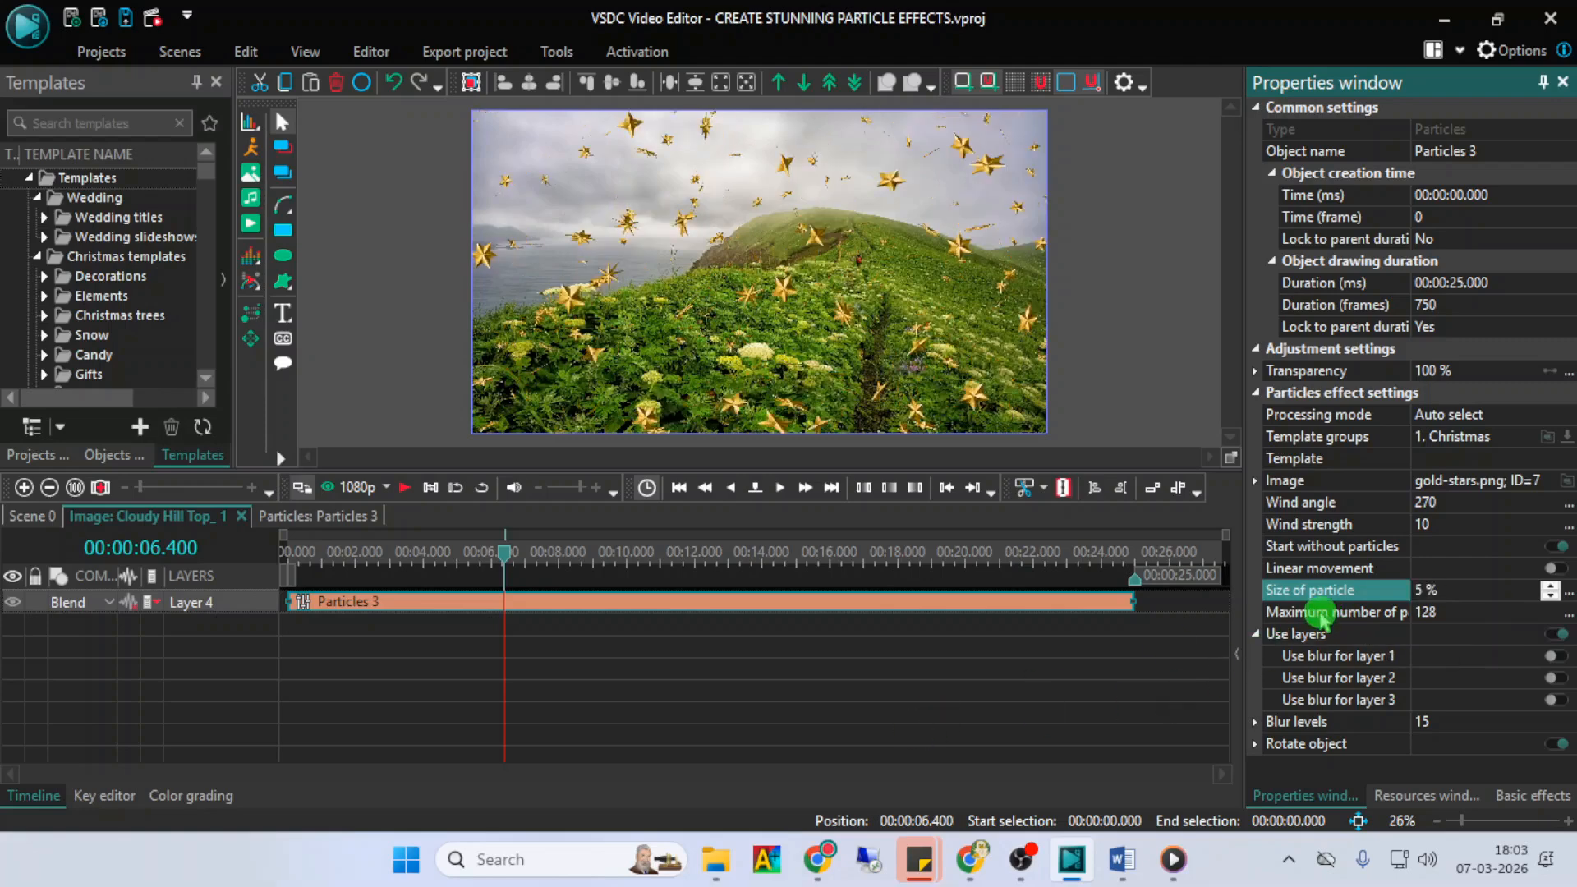
- Set the maximum number of particles to 10 and preview the effect
click(1368, 616)
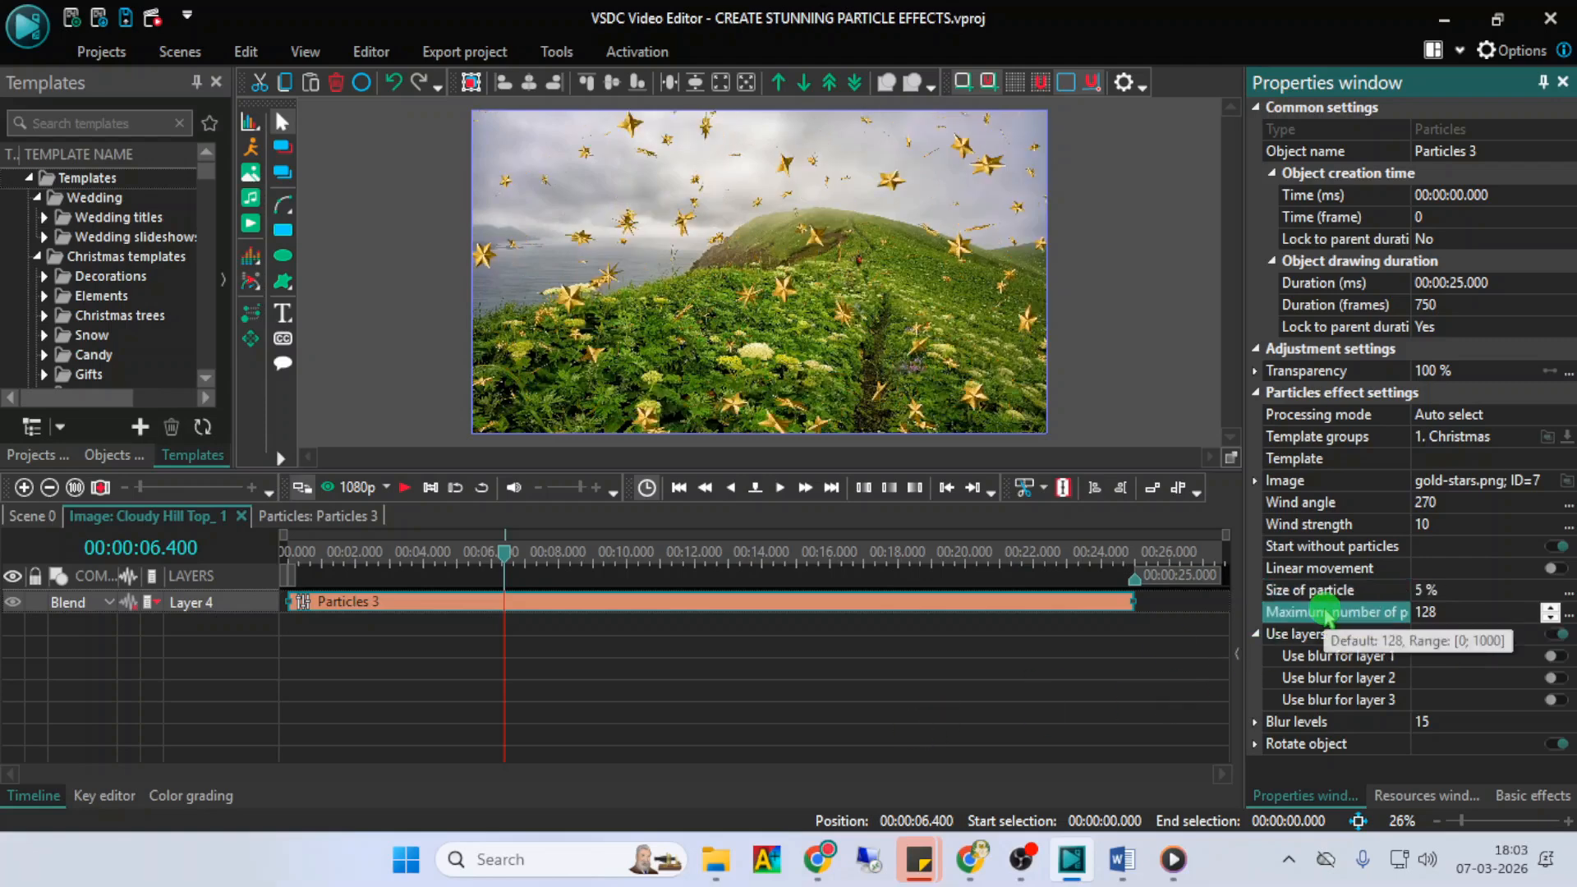
click(1431, 622)
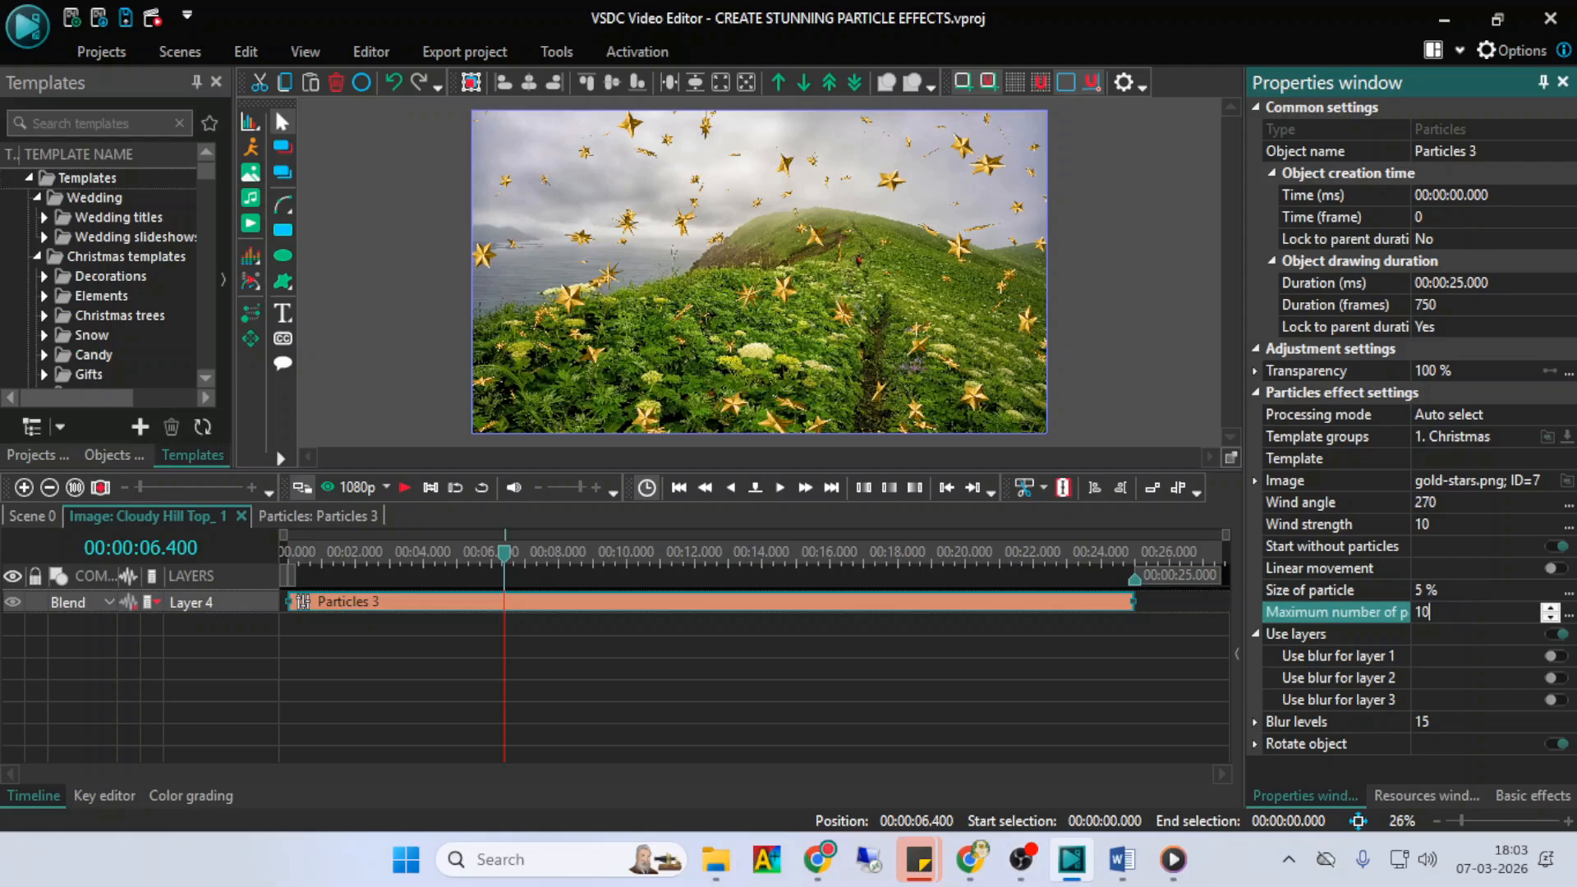
click(1458, 612)
key(space)
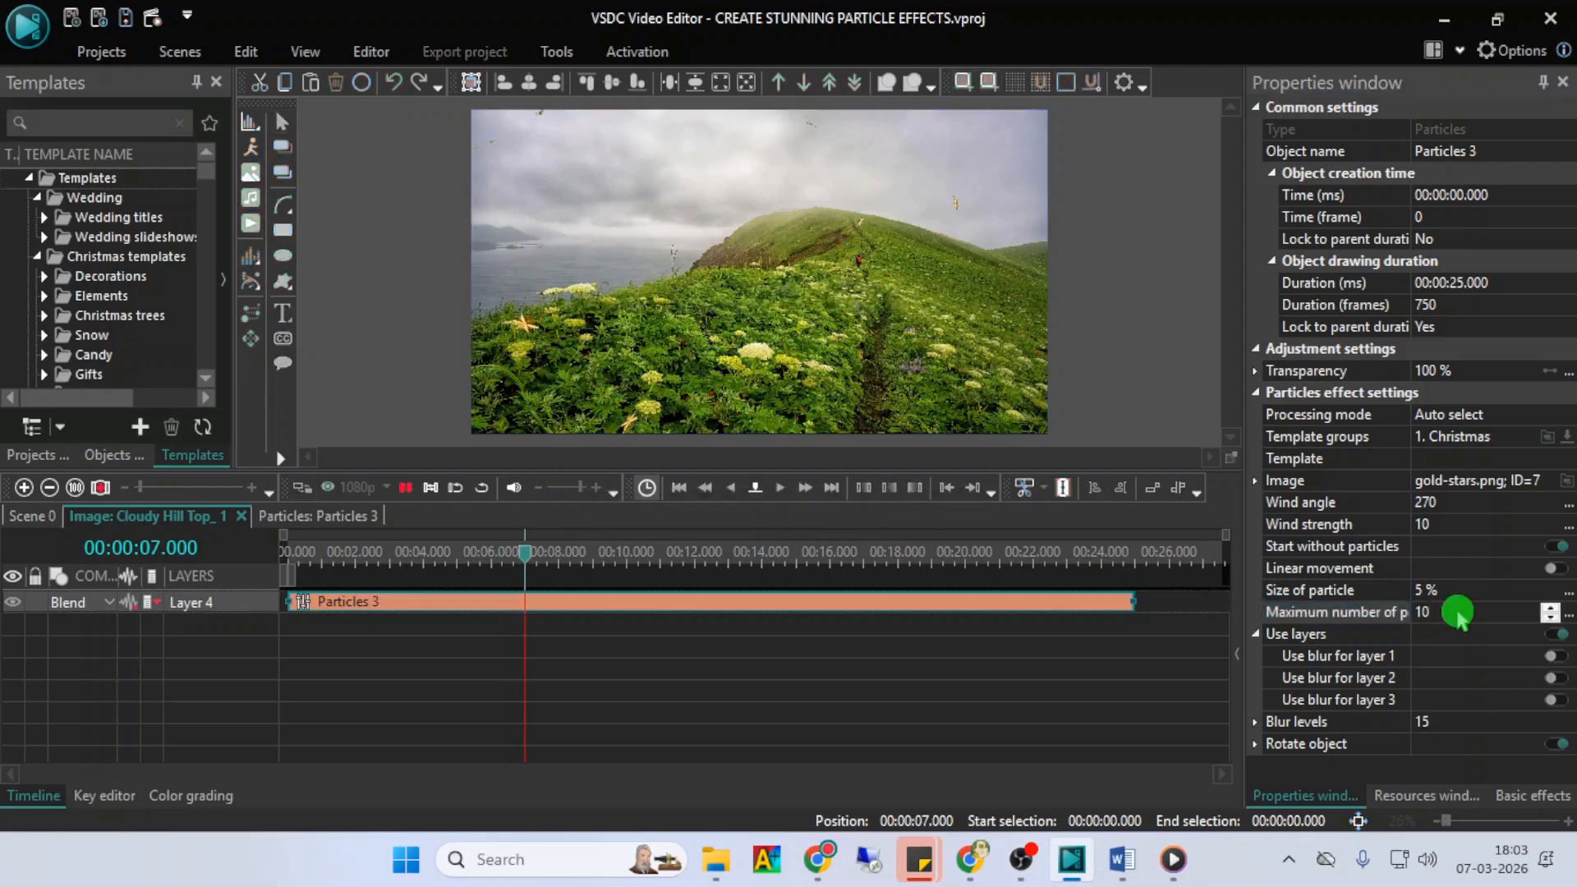
key(space)
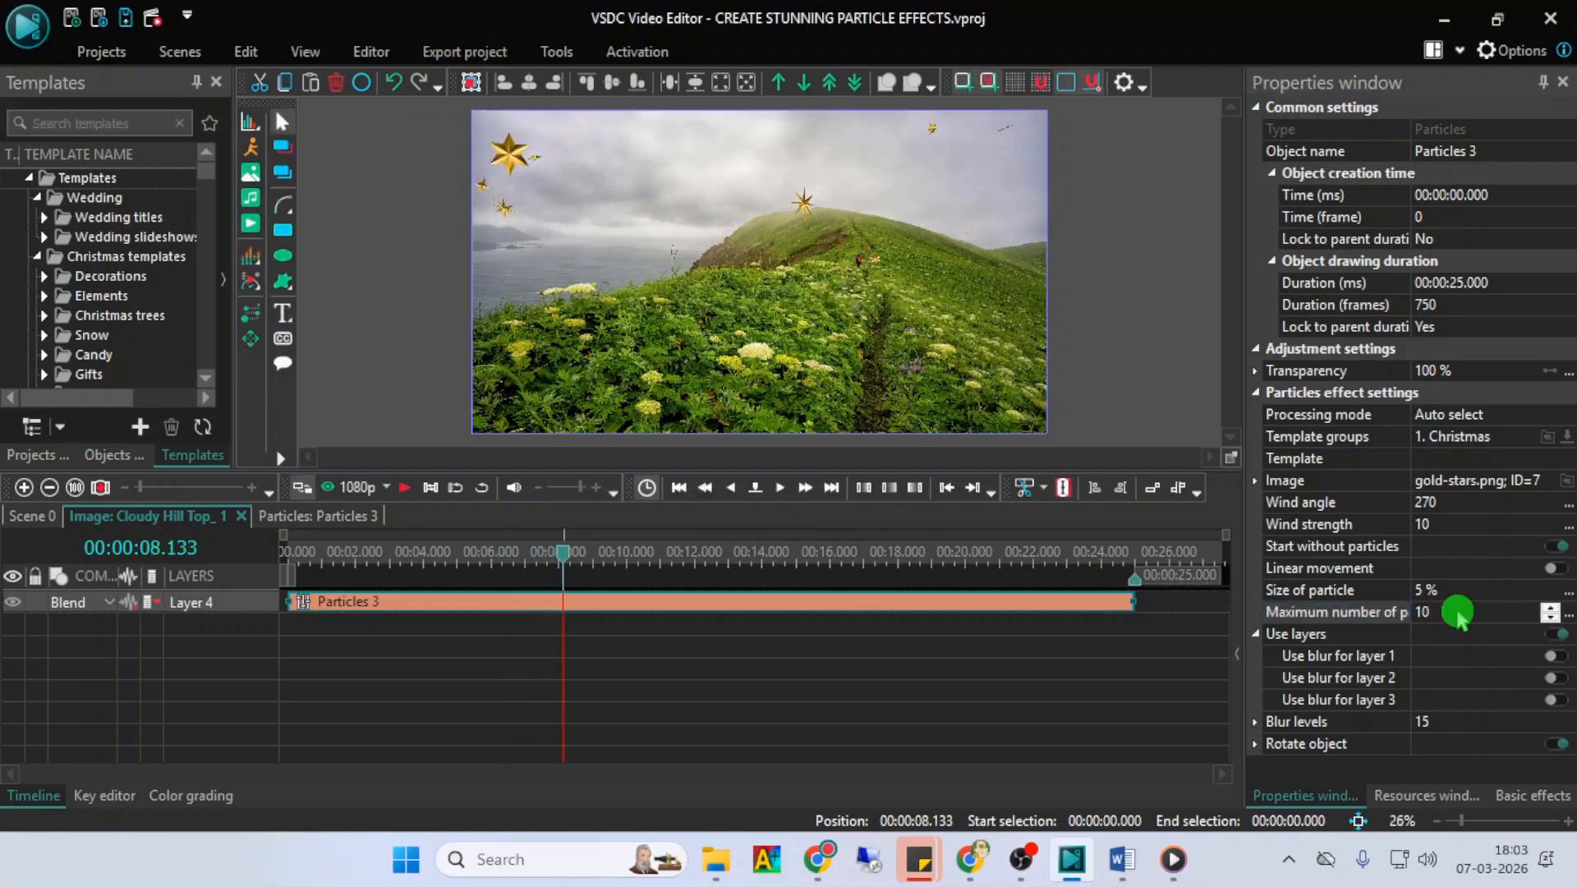
- Set the maximum number of particles to 50 and preview the effect
click(1459, 612)
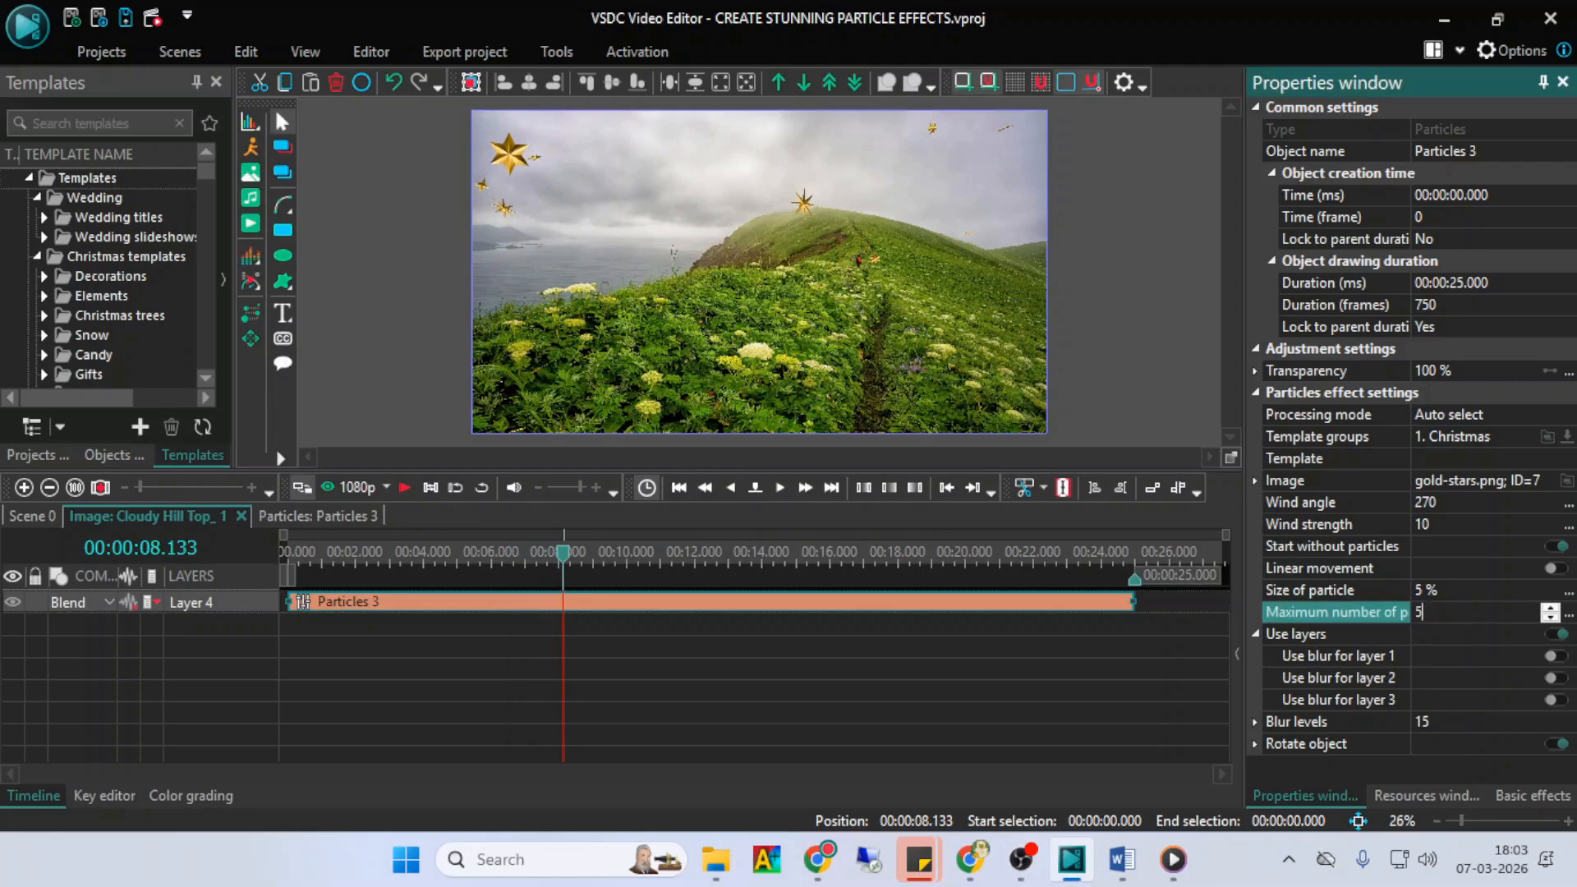
click(1458, 612)
key(space)
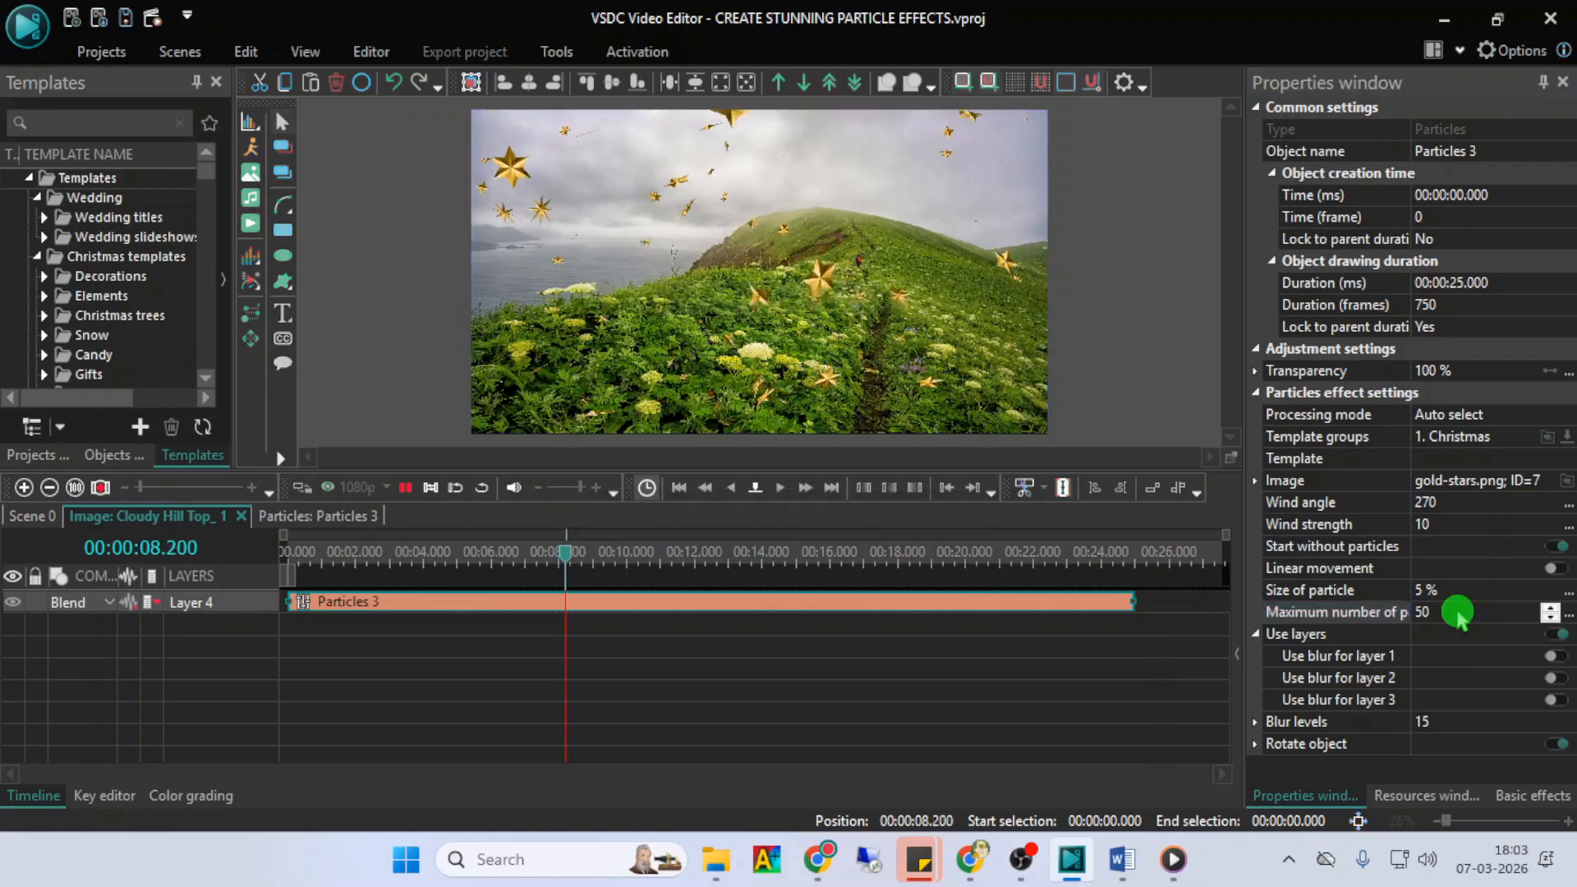
key(space)
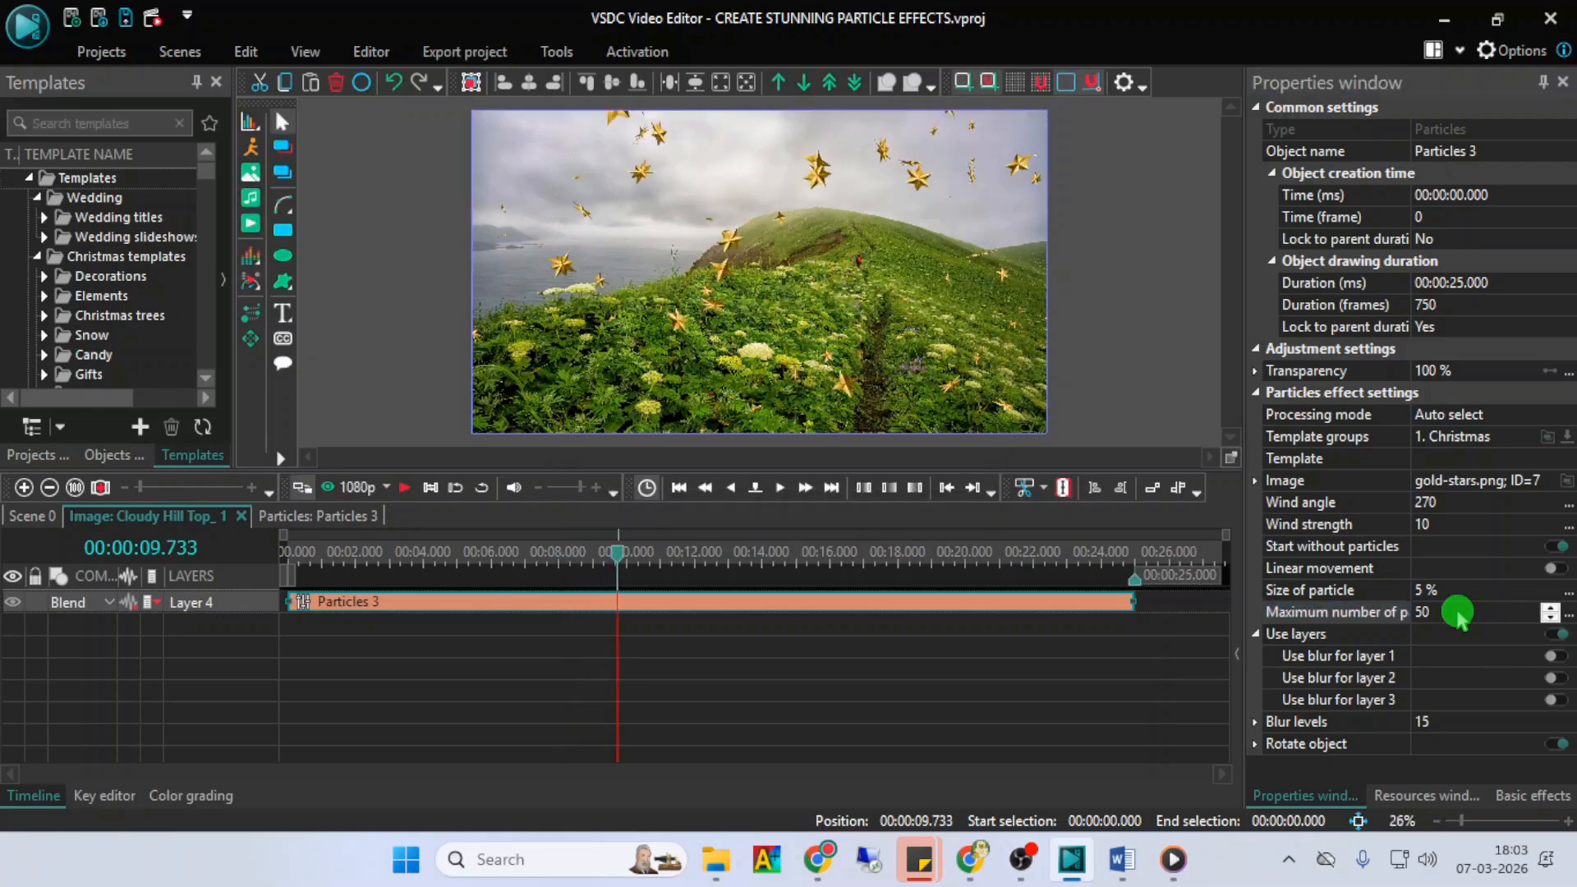
- Preview the gold stars with the Use layers option enabled
click(1298, 634)
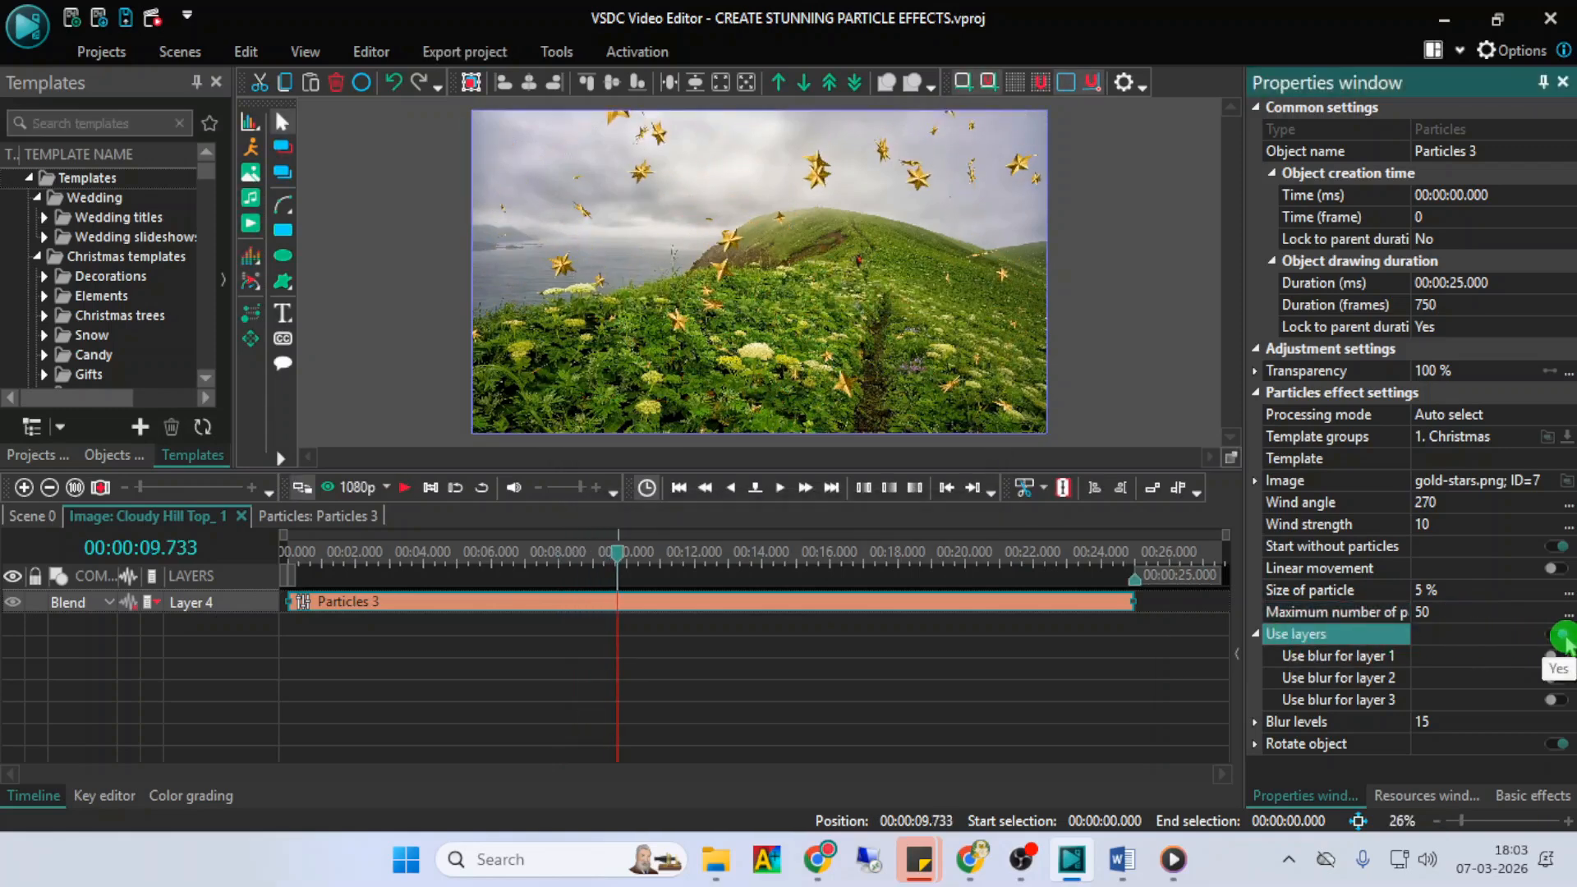
key(space)
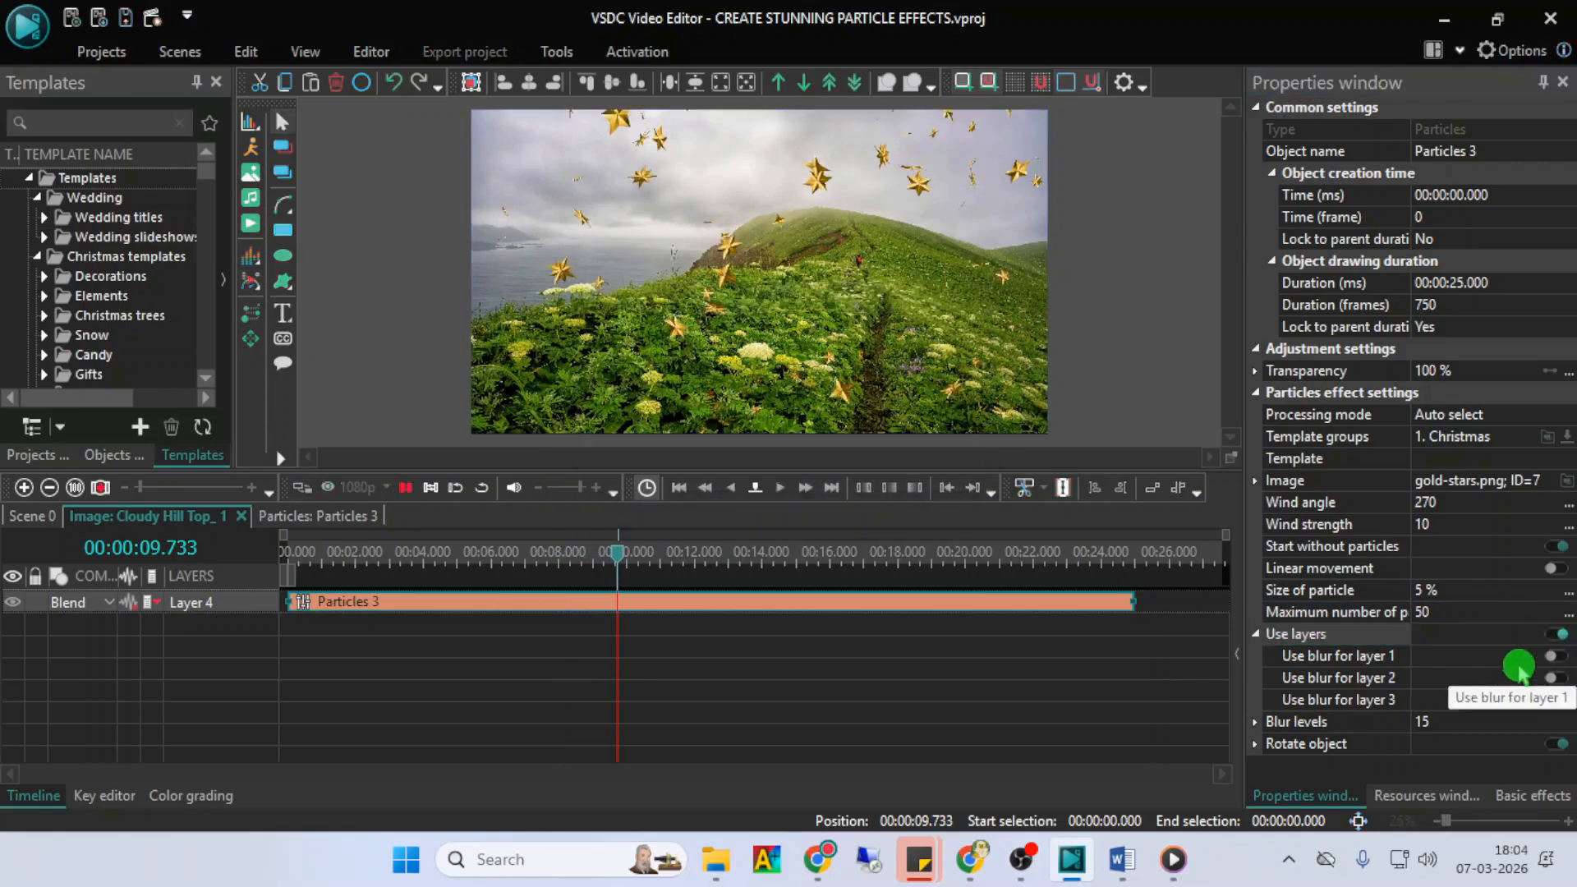
key(space)
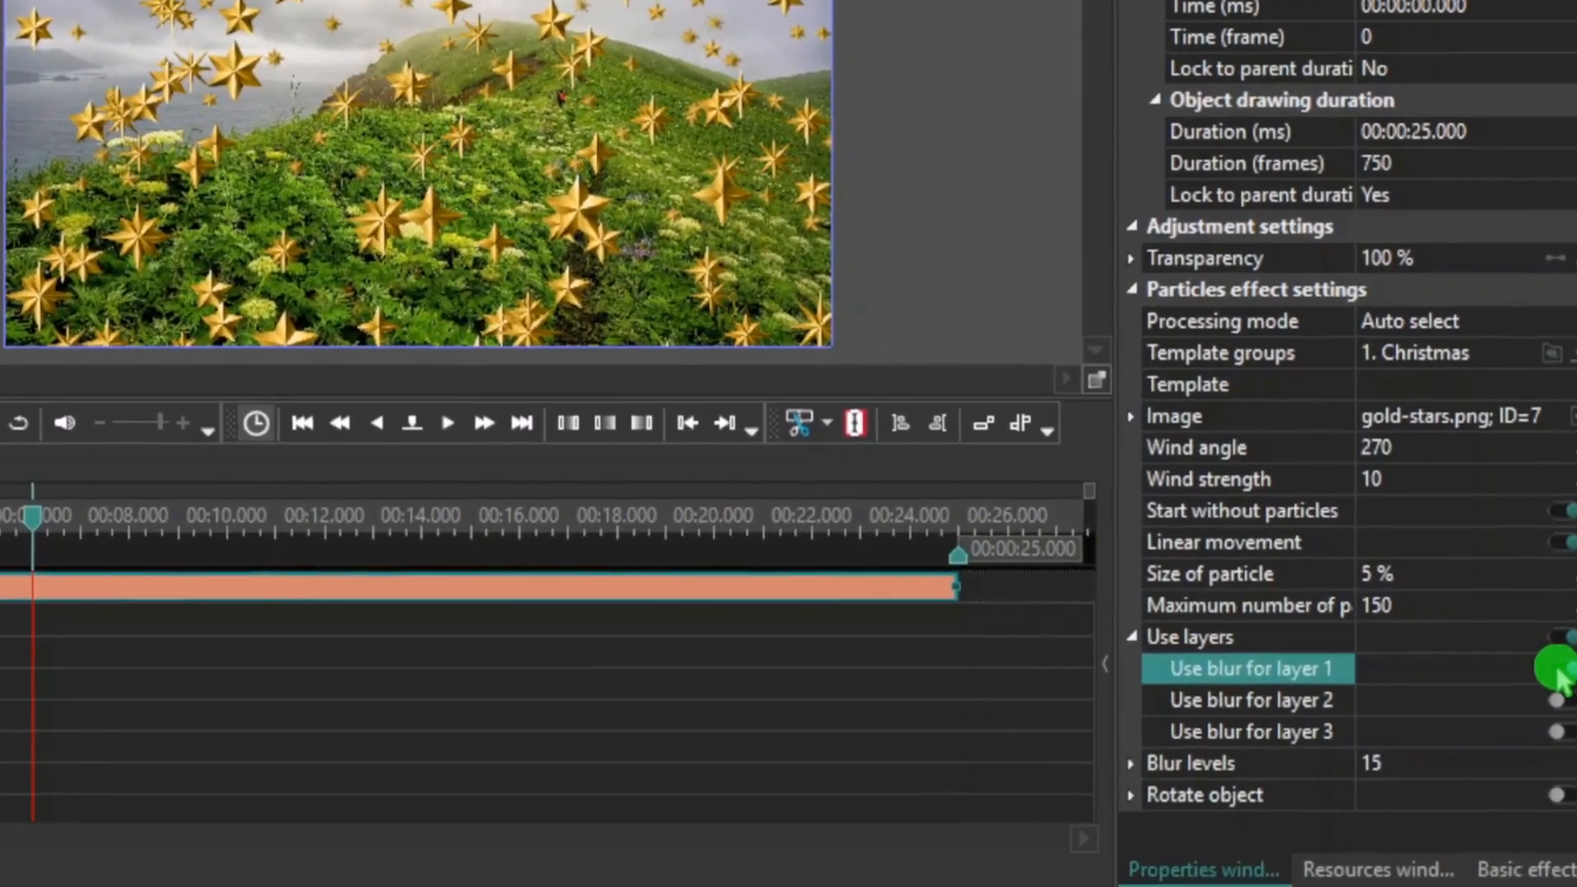
- Switch the blur for layers 1, 2 and 3 on and off in turn to compare them, leaving only layer 3 blurred
click(1555, 690)
click(1553, 699)
click(1553, 699)
click(1554, 699)
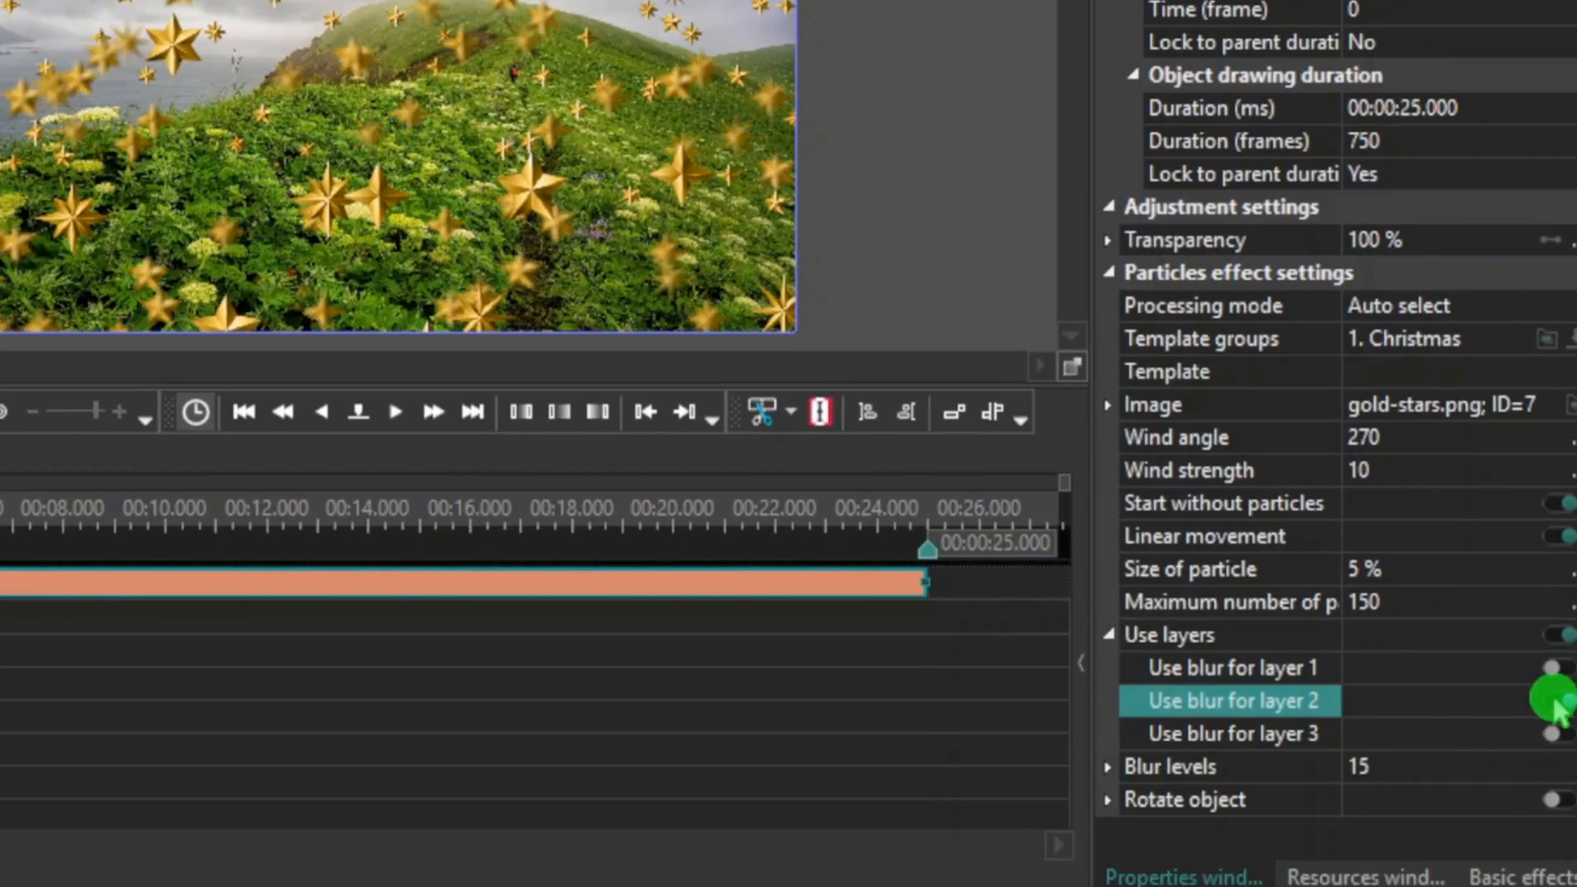
click(1553, 699)
click(1554, 699)
click(1553, 699)
click(1555, 732)
click(1552, 732)
click(1552, 732)
click(1551, 732)
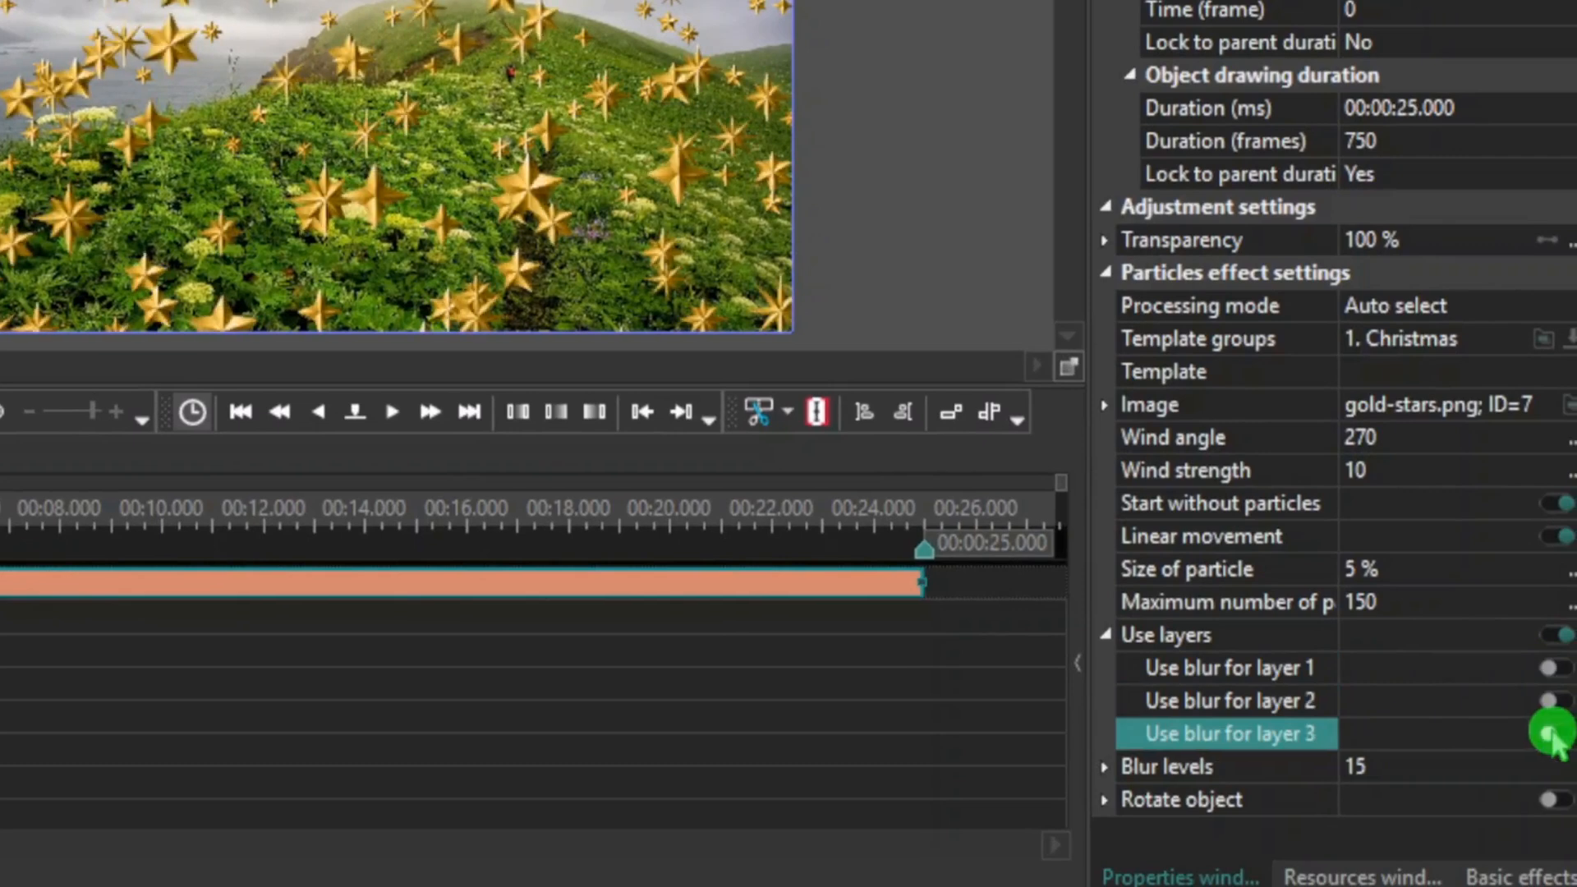
click(1552, 732)
click(1559, 636)
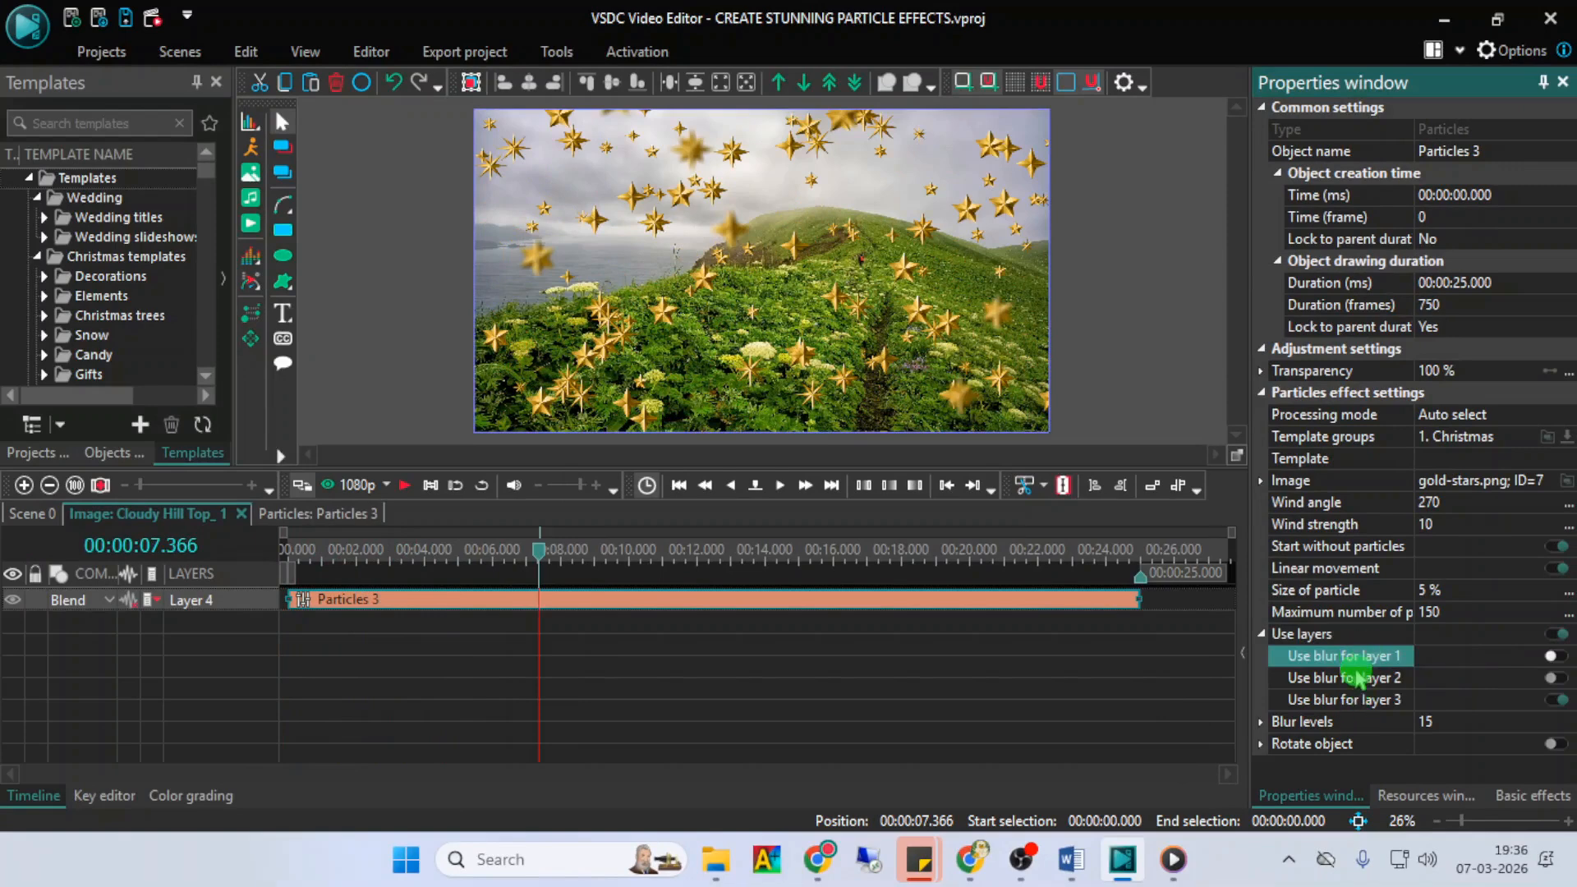
- Turn on the blur for layer 1 and set the blur levels to 25
click(1544, 667)
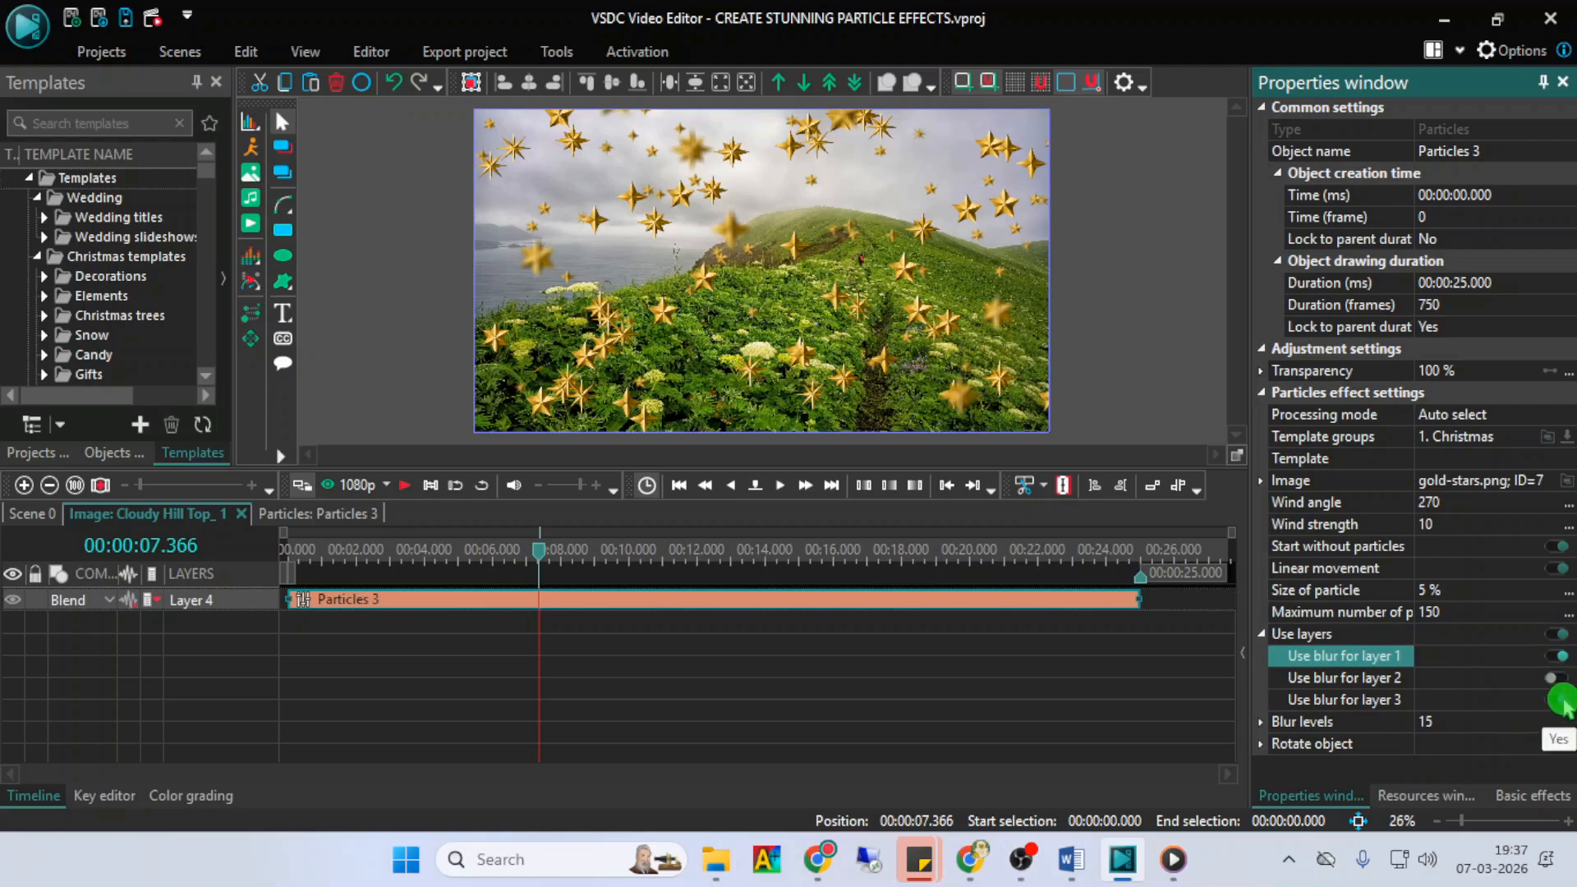
click(1459, 721)
key(BackSpace)
text(2)
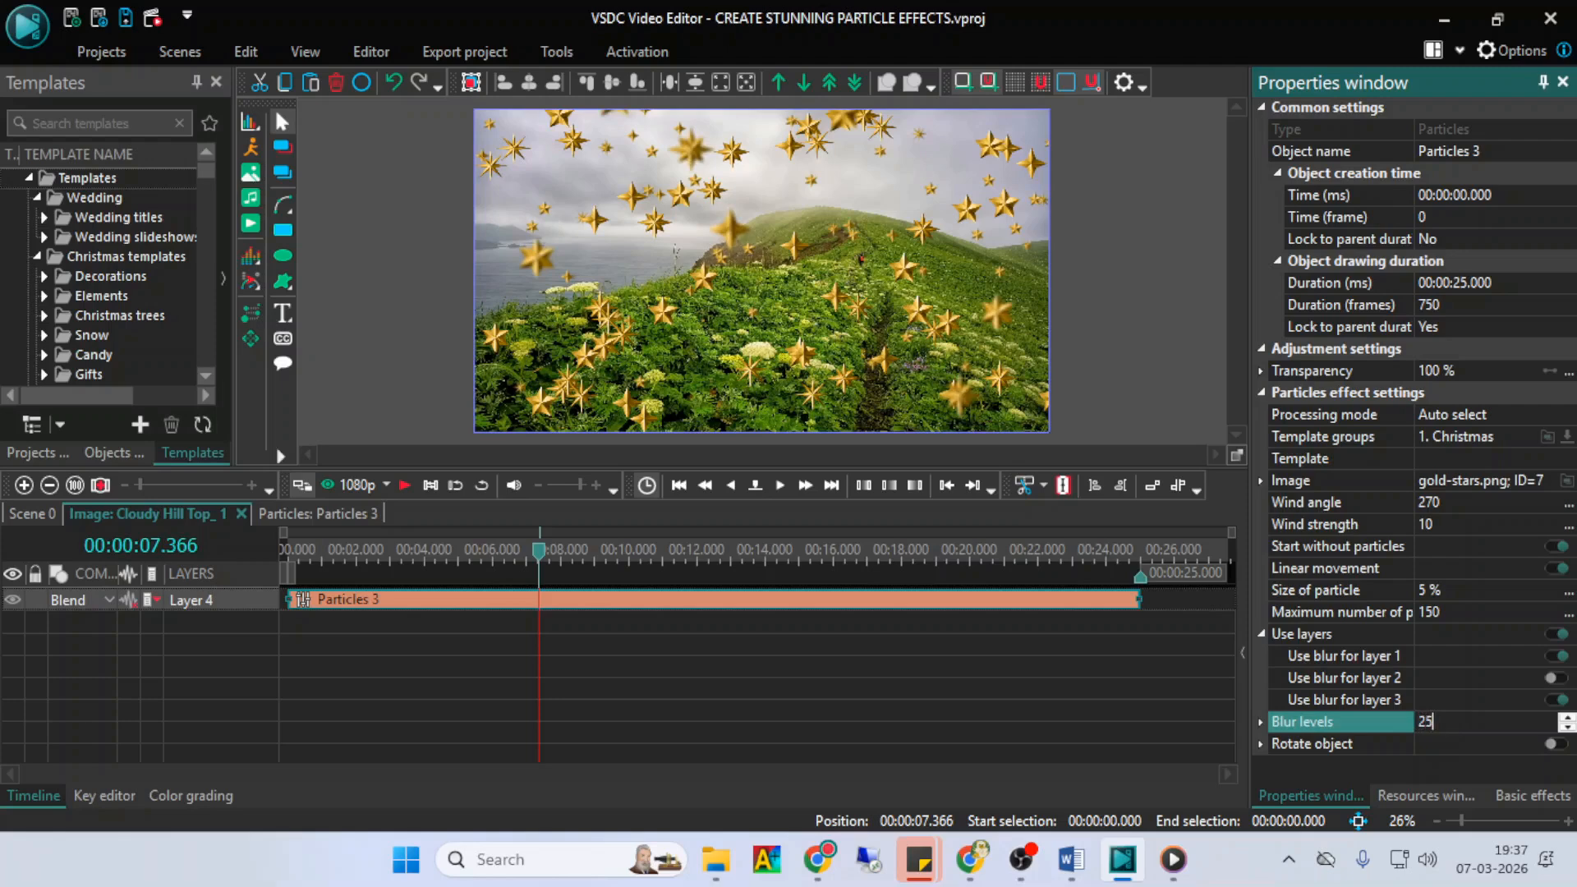
click(1458, 721)
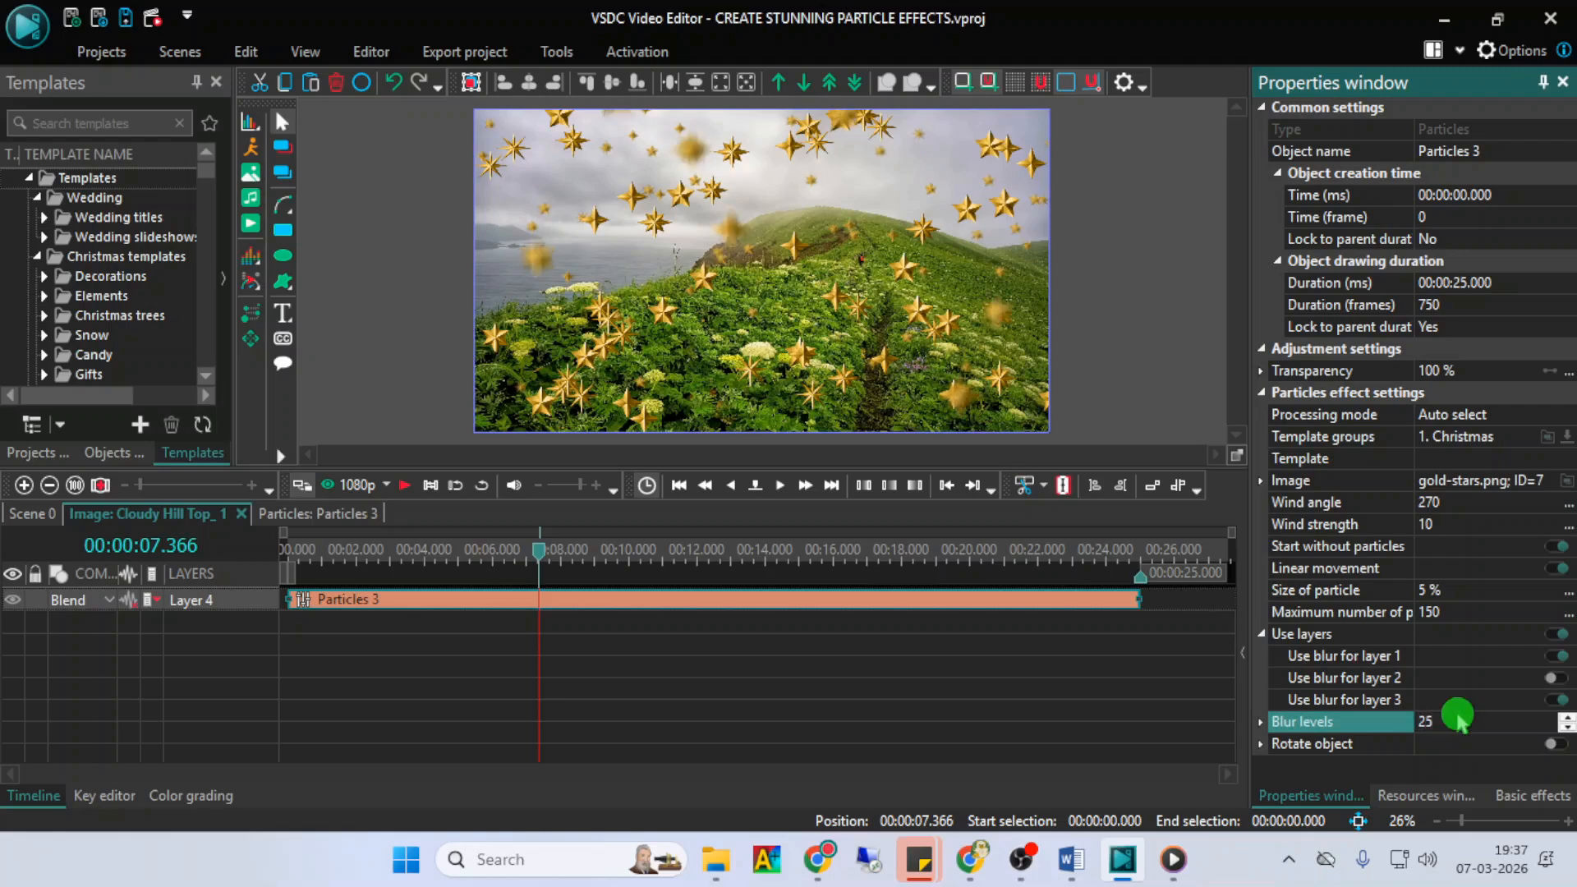
key(BackSpace)
key(BackSpace)
click(1458, 720)
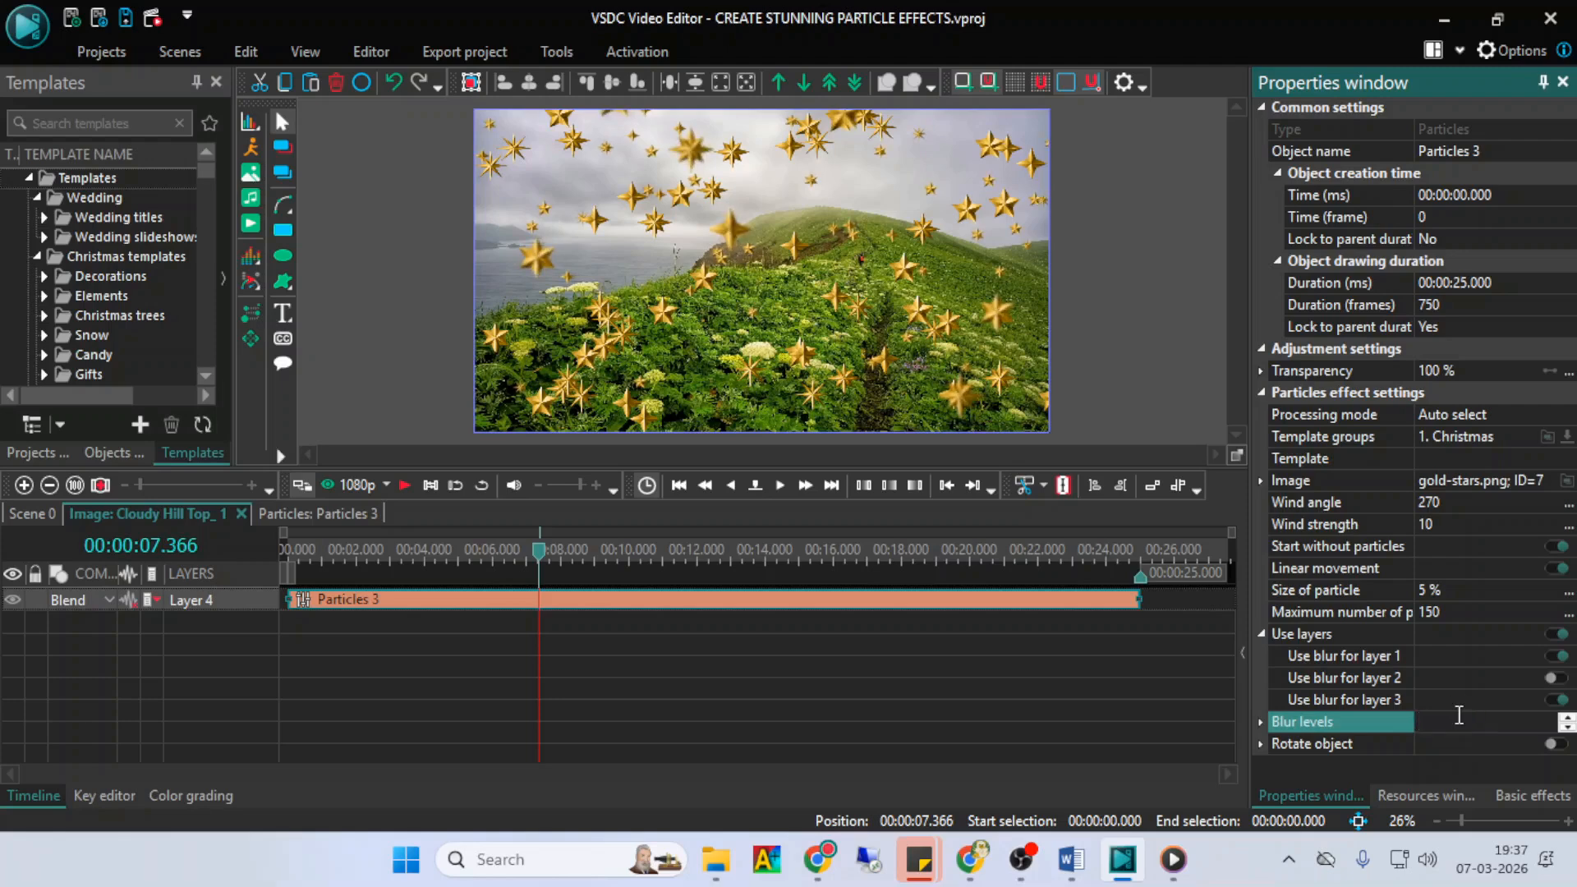
text(25)
- Enable Rotate object for the gold stars and preview the effect
click(1552, 745)
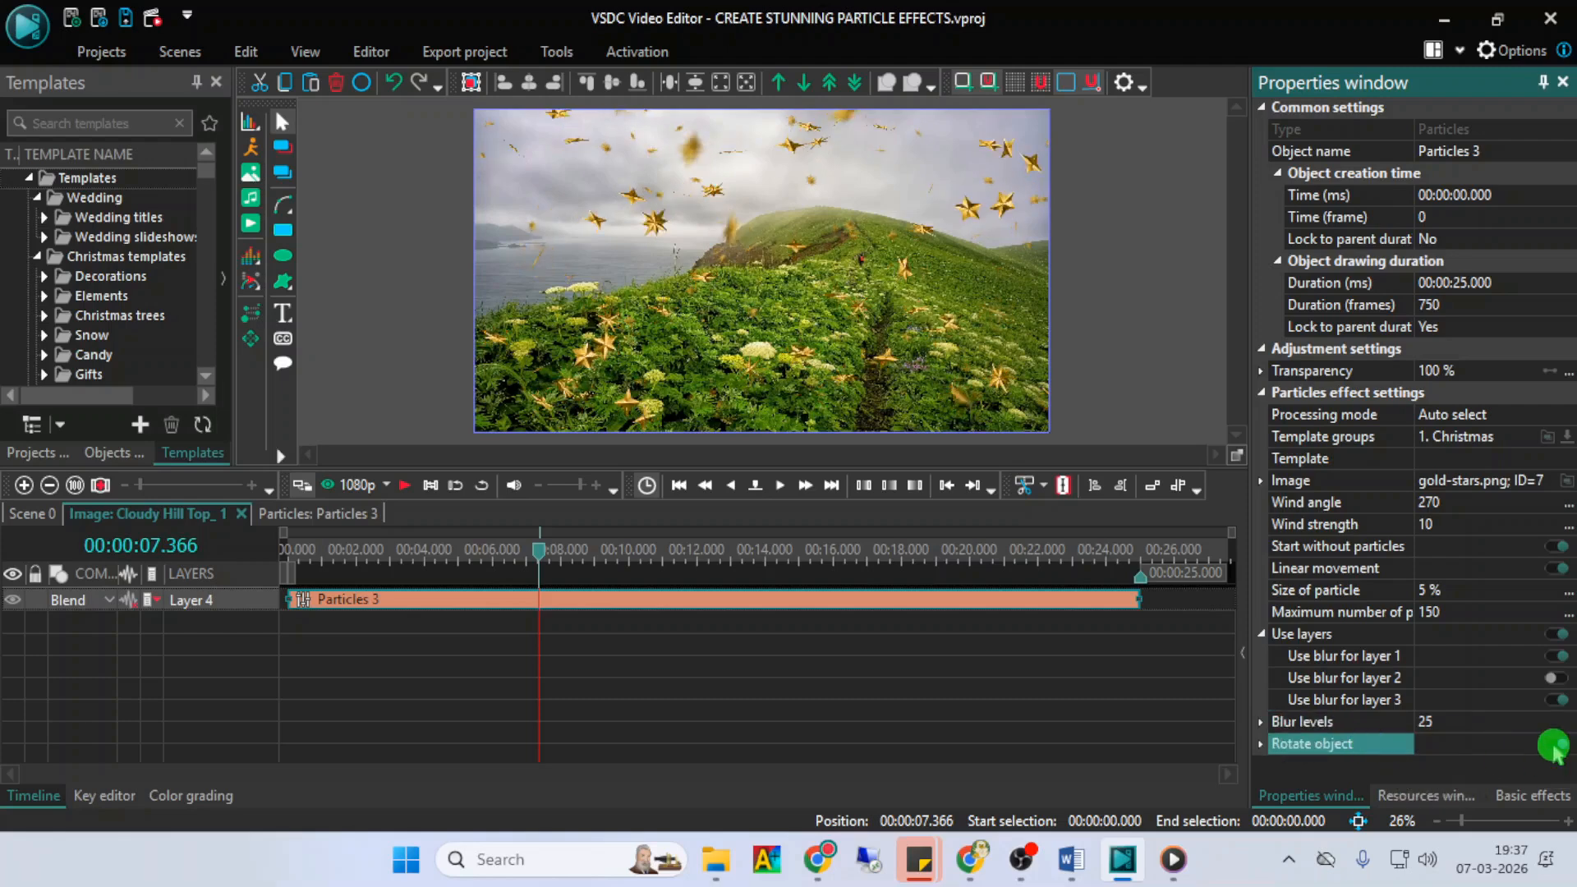
click(1119, 705)
key(space)
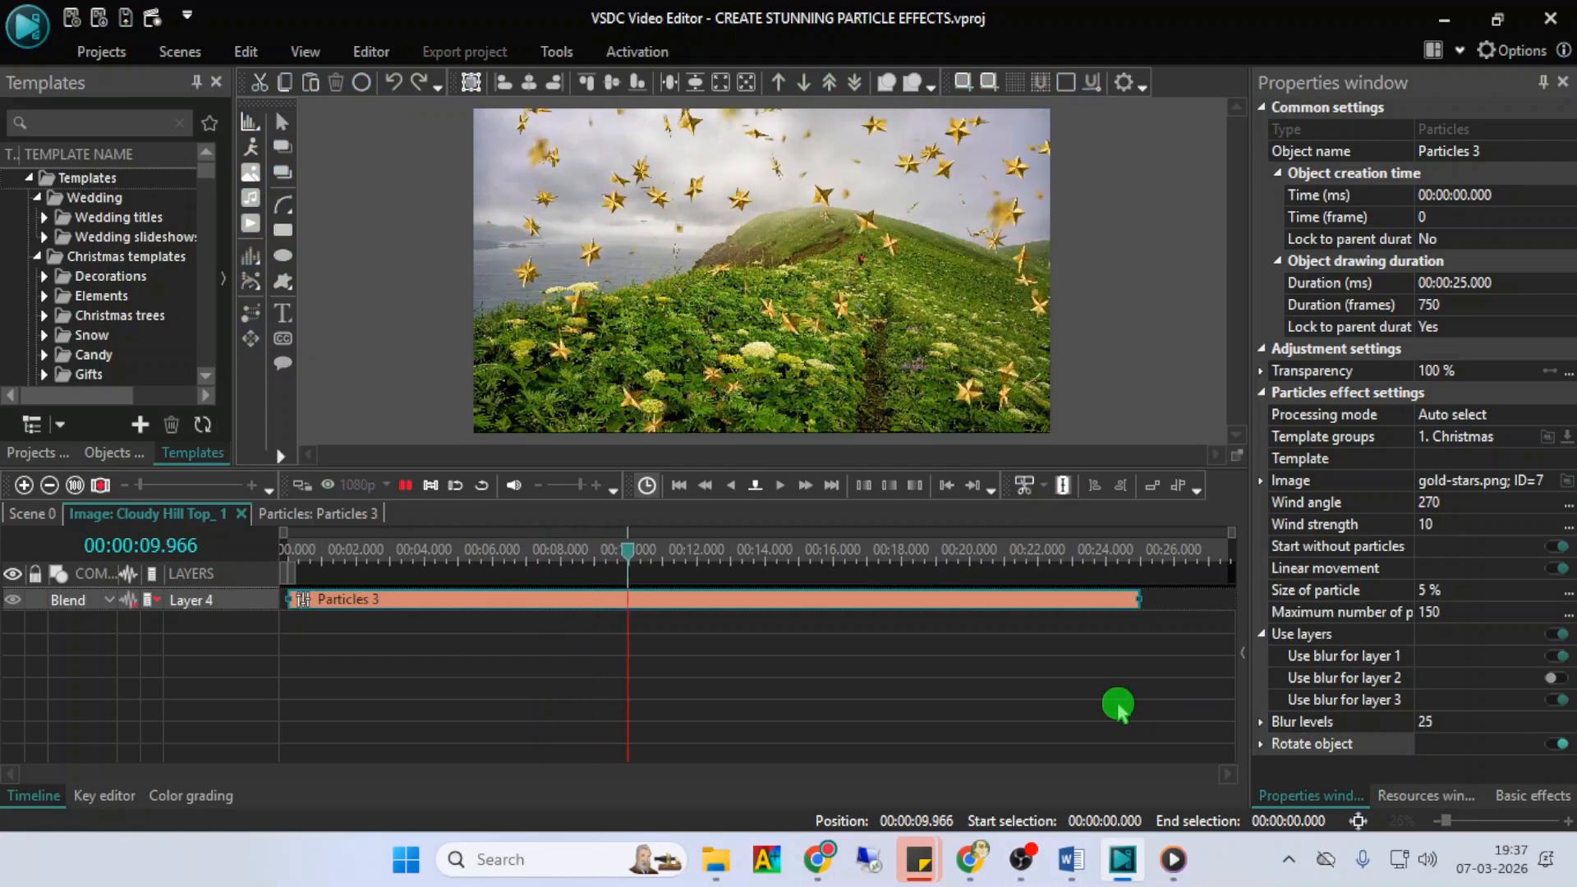
- Turn Rotate object off again and preview the gold stars for comparison
click(1555, 744)
click(1057, 750)
key(space)
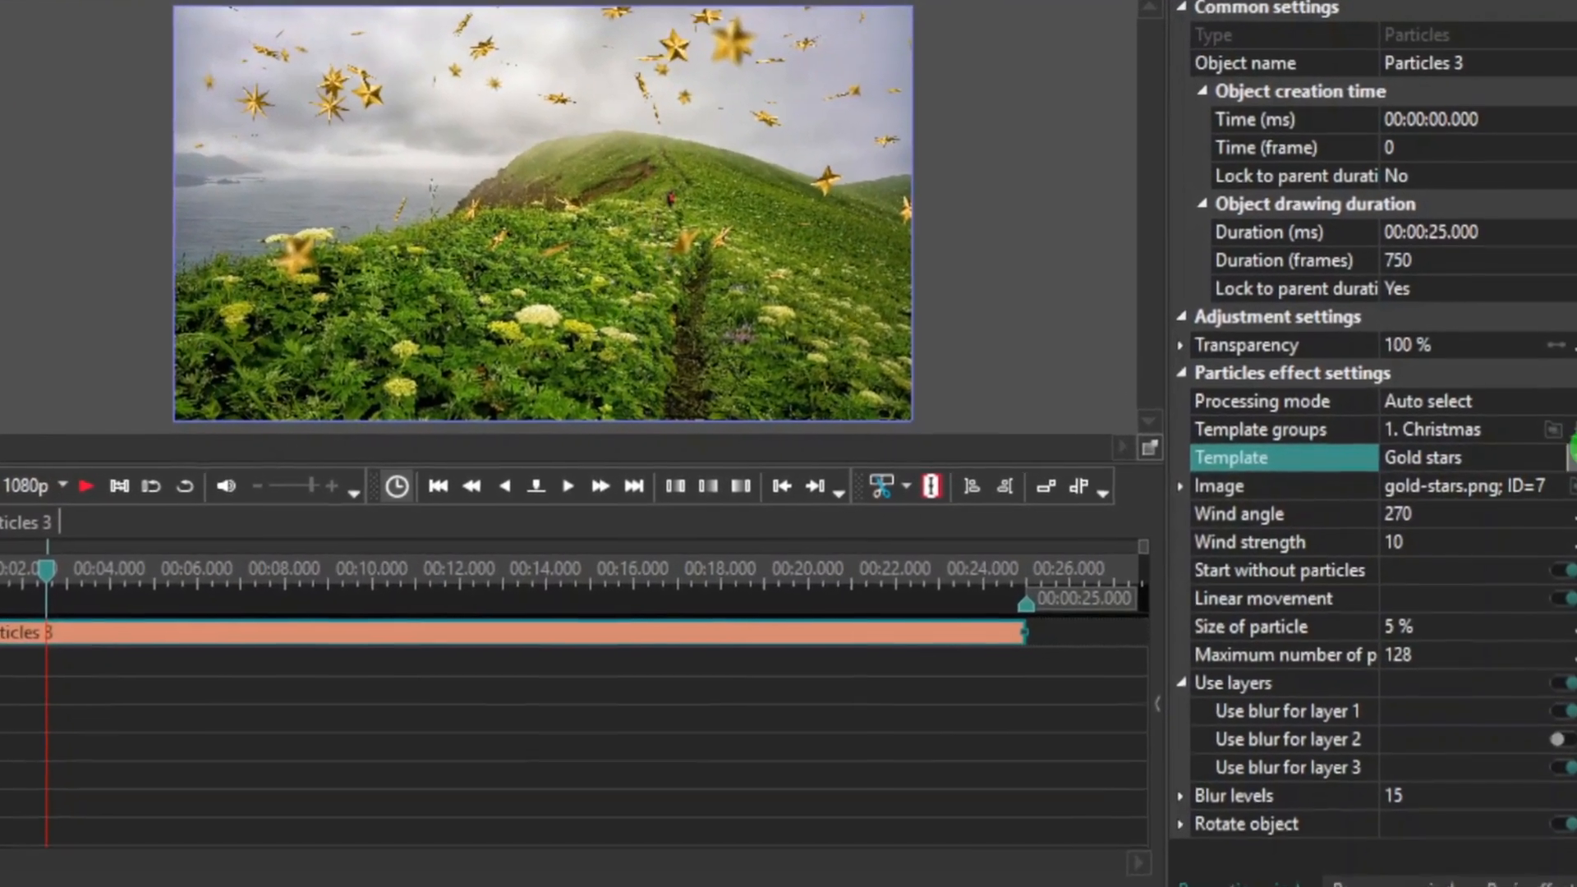
- Switch the particle template to Xmas toys, back to Gold stars and again to Xmas toys to compare them
click(1564, 458)
click(1434, 515)
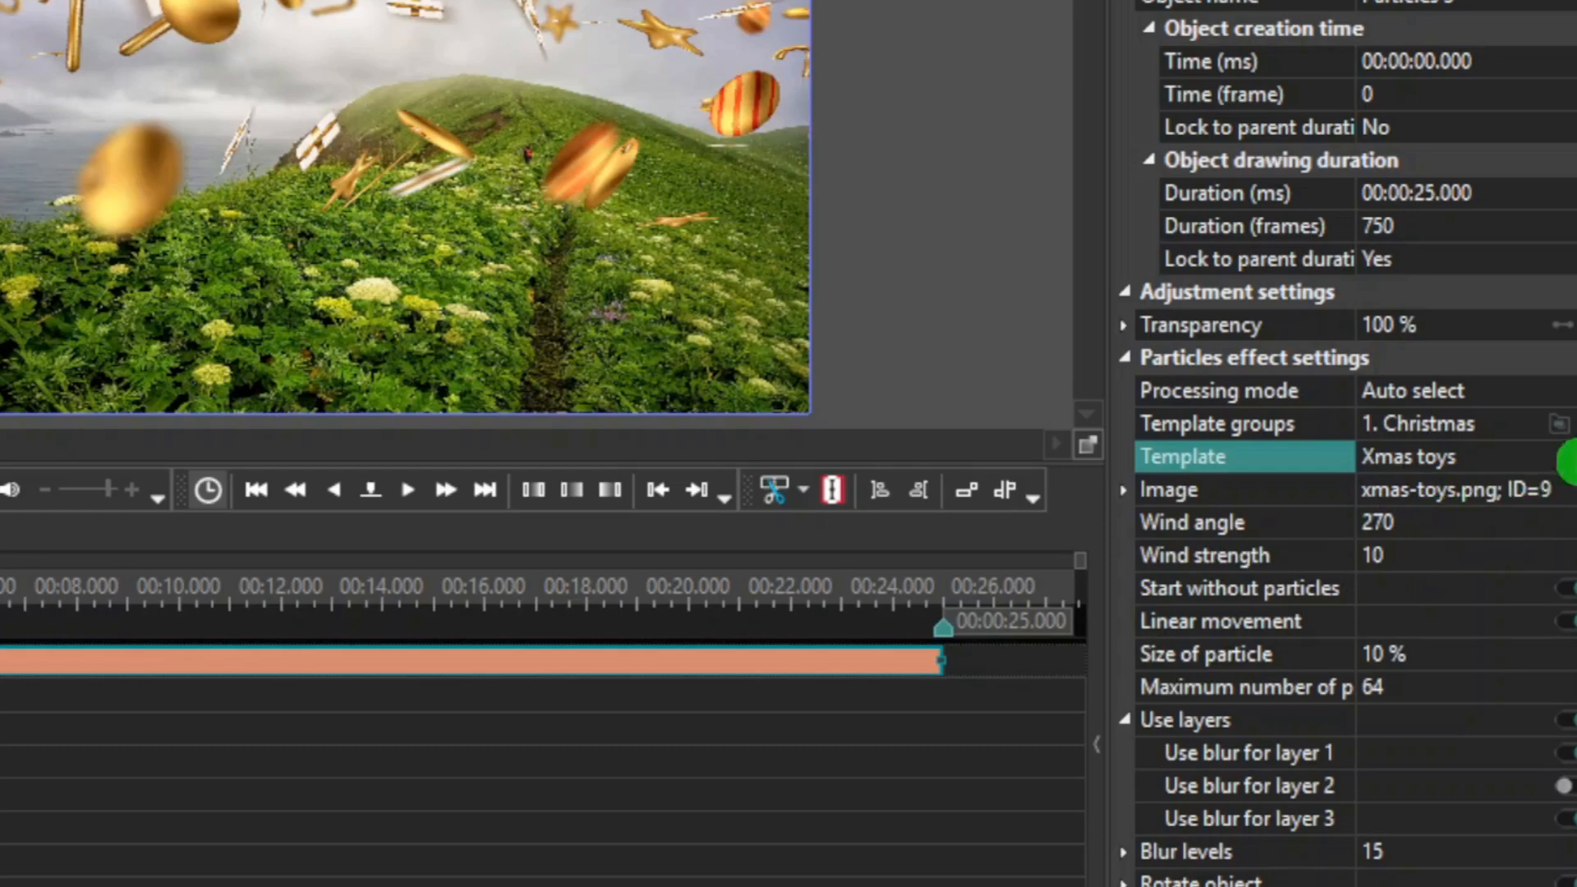
click(1565, 458)
click(1495, 492)
click(1565, 461)
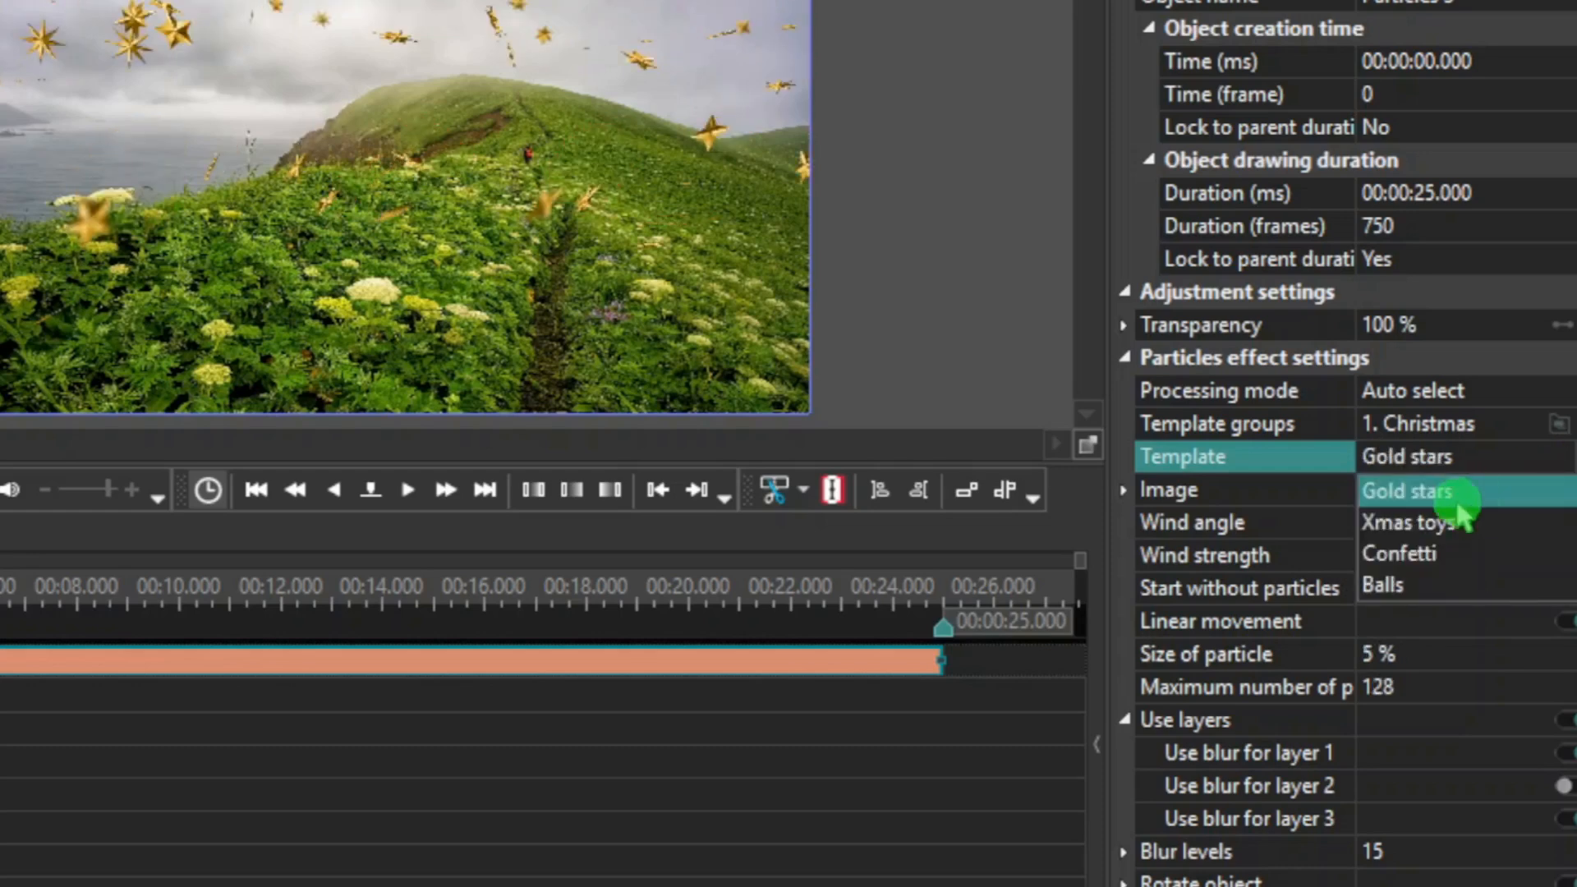
click(1460, 516)
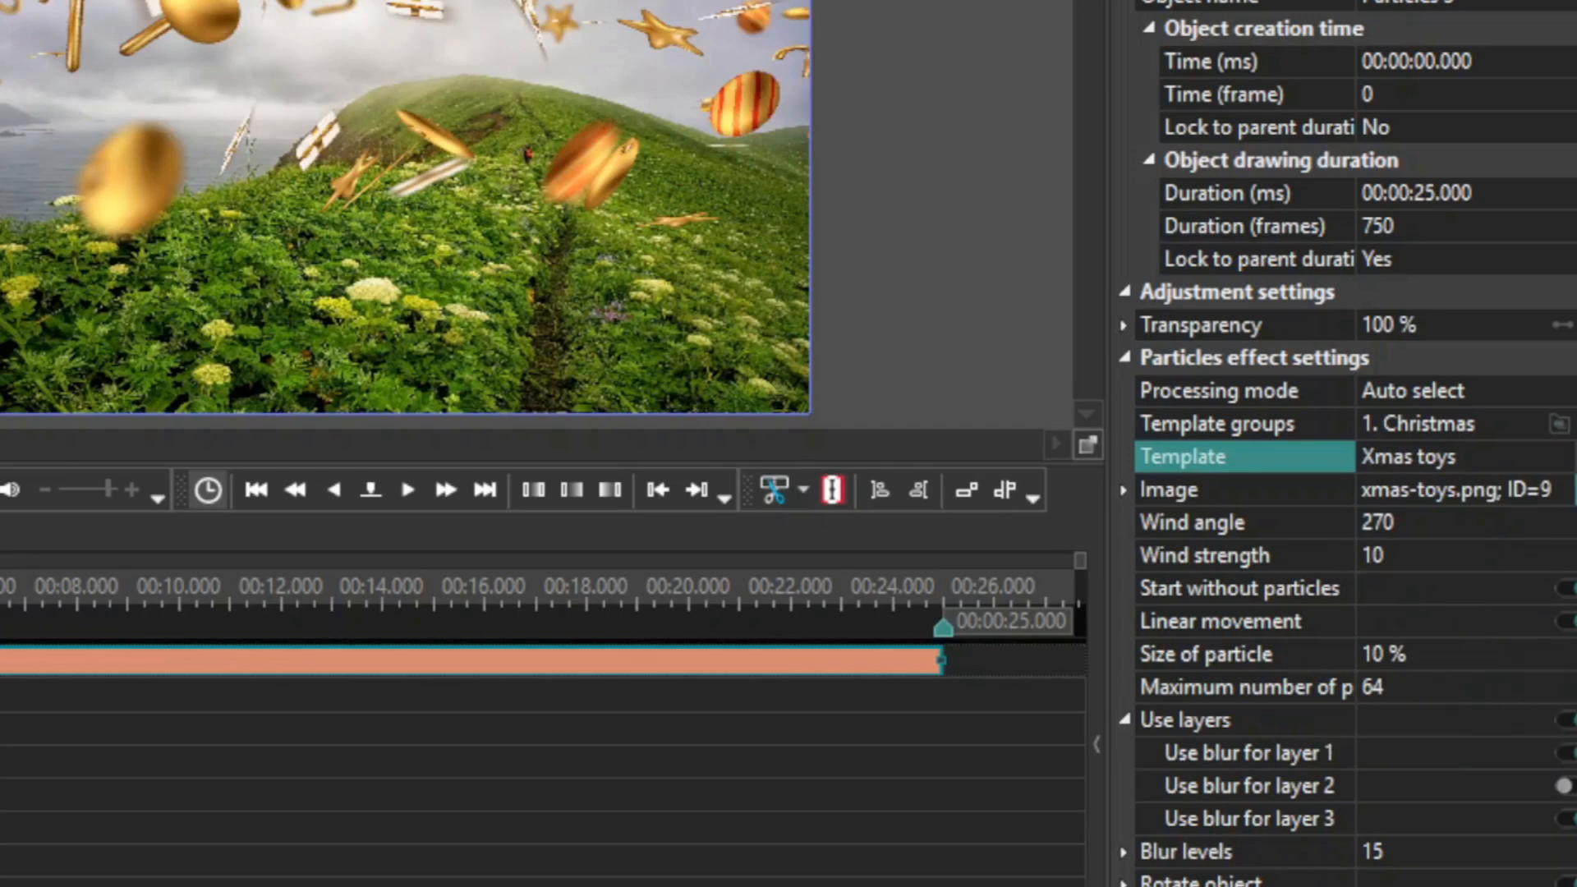
- Apply the Confetti particle template and set its particle size to 7 %
click(1567, 457)
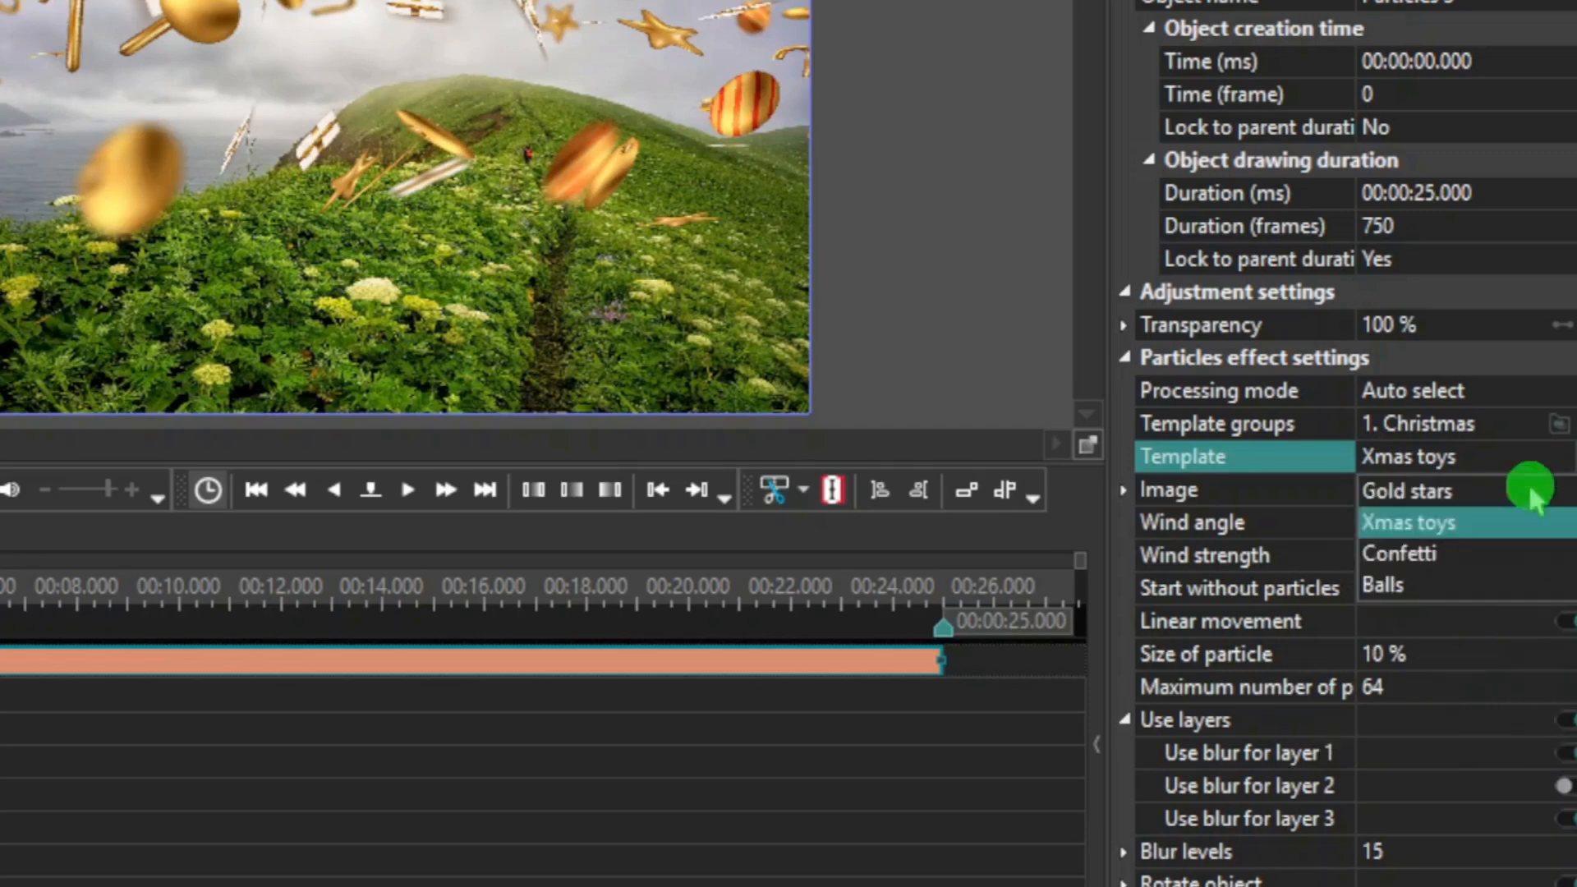
click(1401, 553)
click(1310, 657)
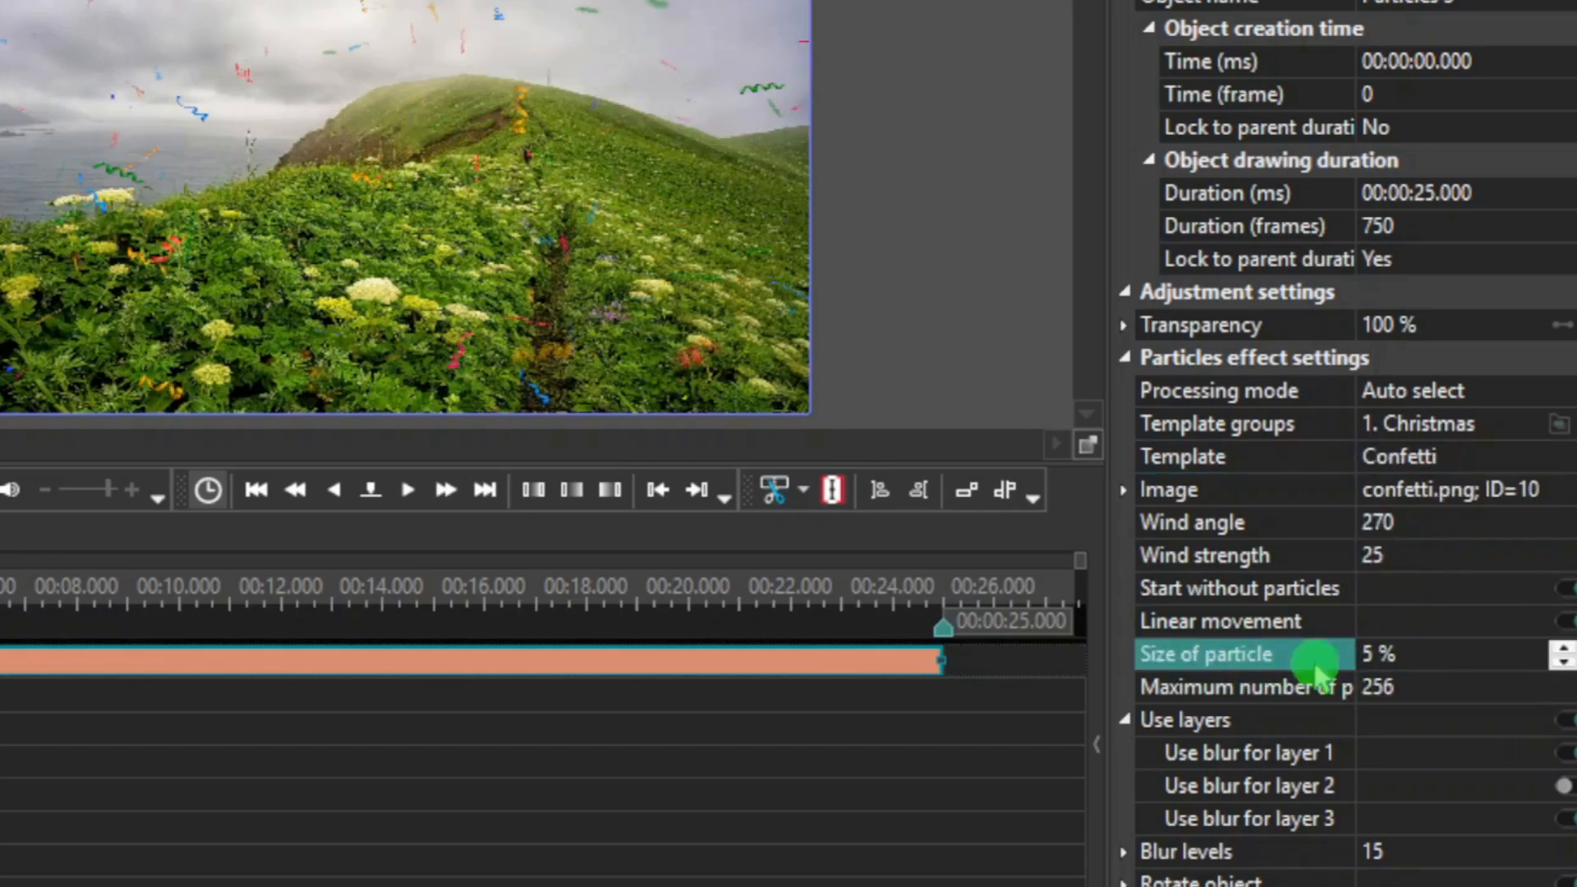
click(1366, 655)
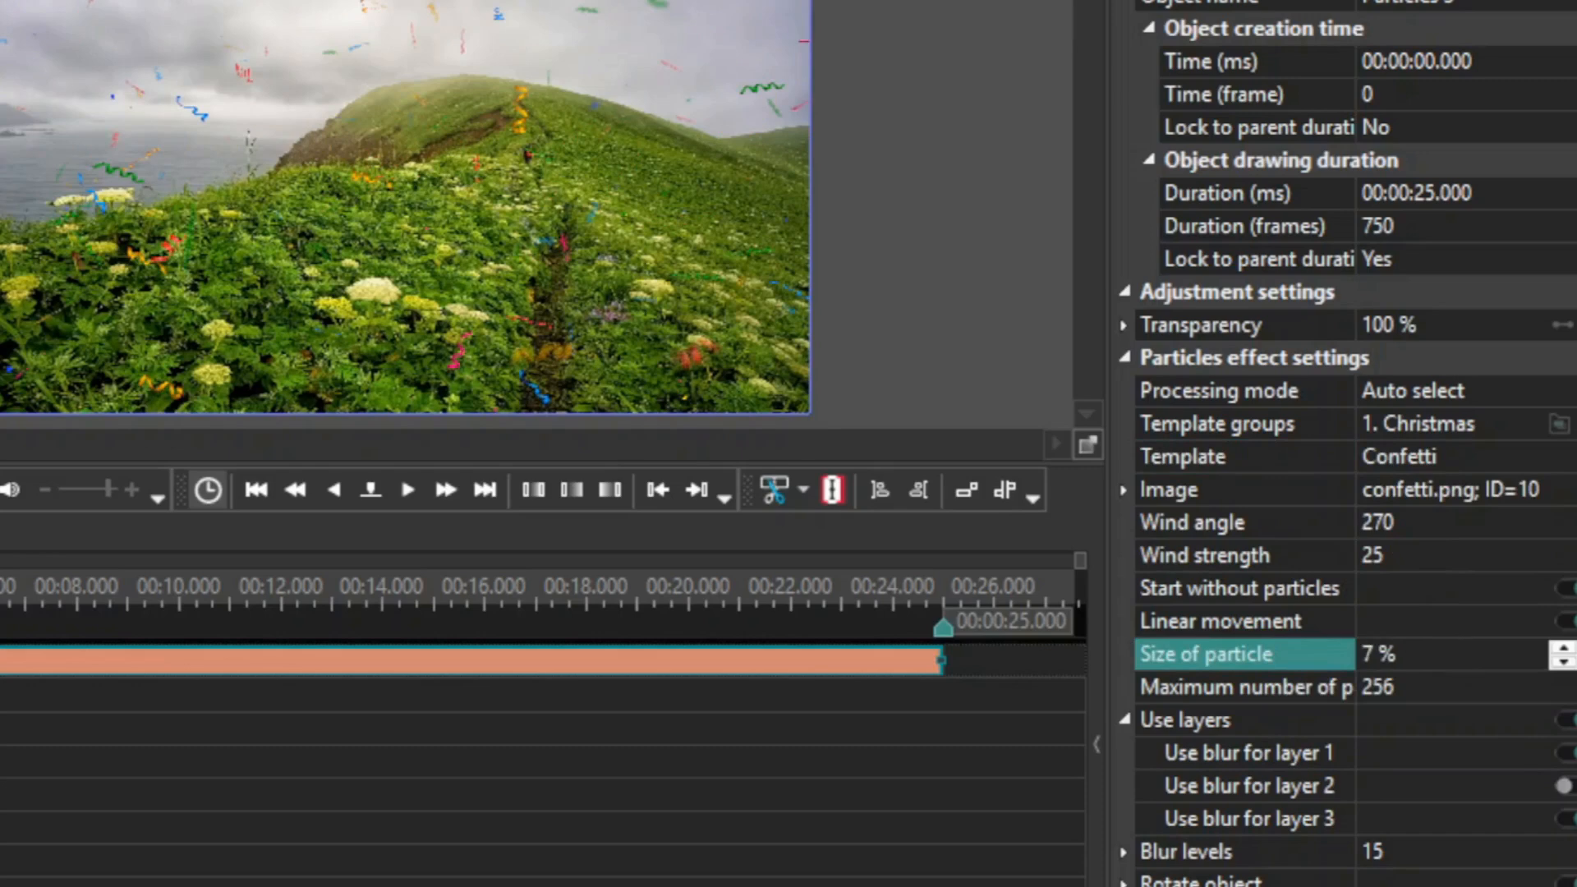
click(1457, 653)
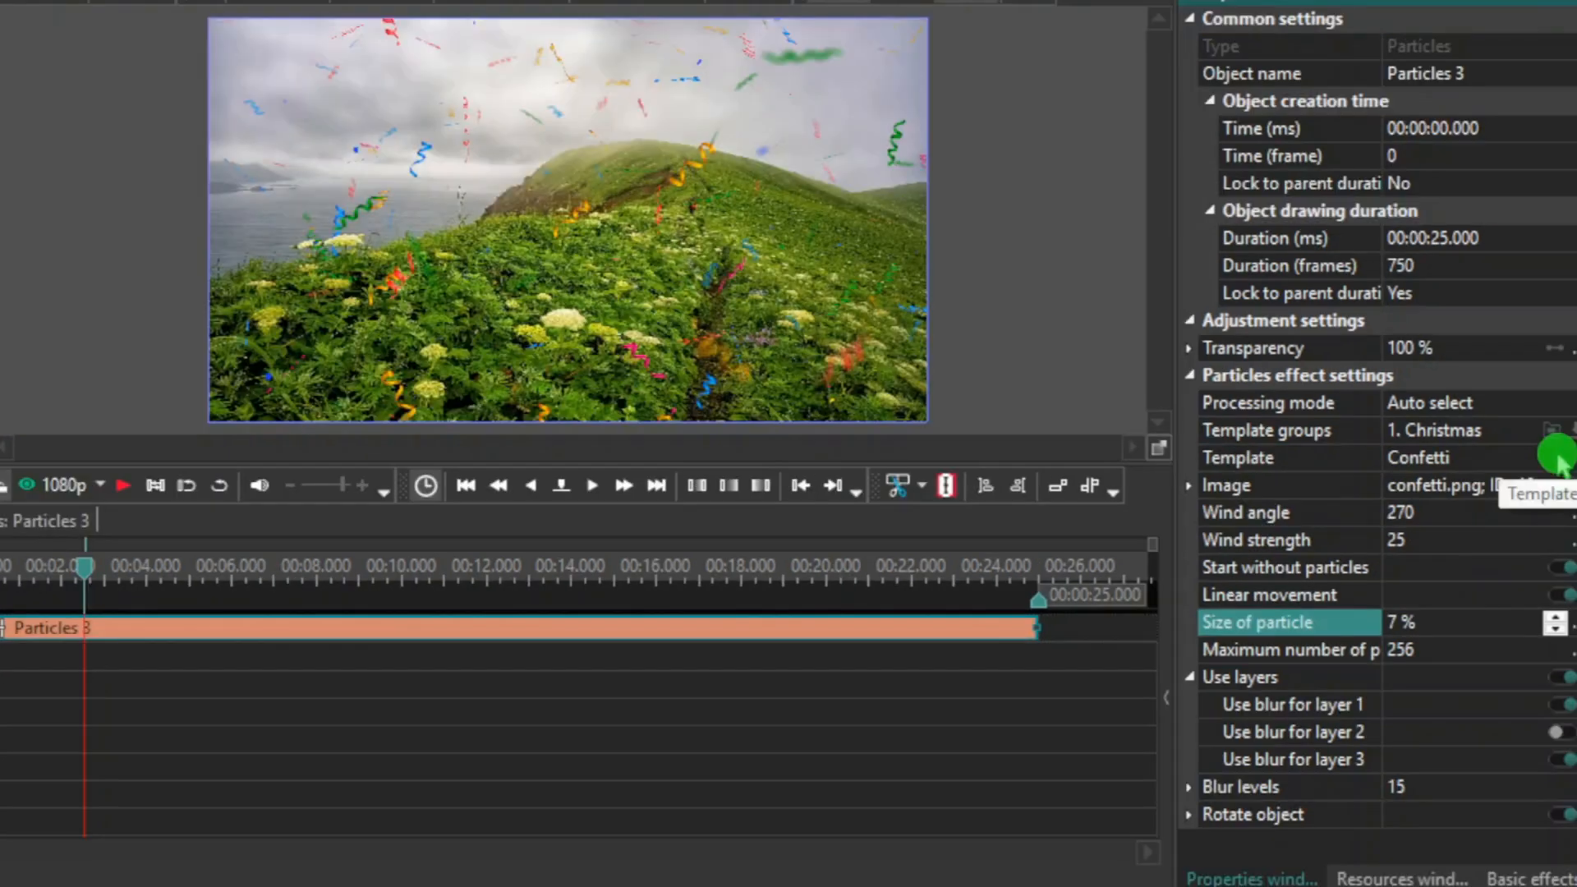
- Change the particle template to Balls
click(1560, 443)
click(1560, 443)
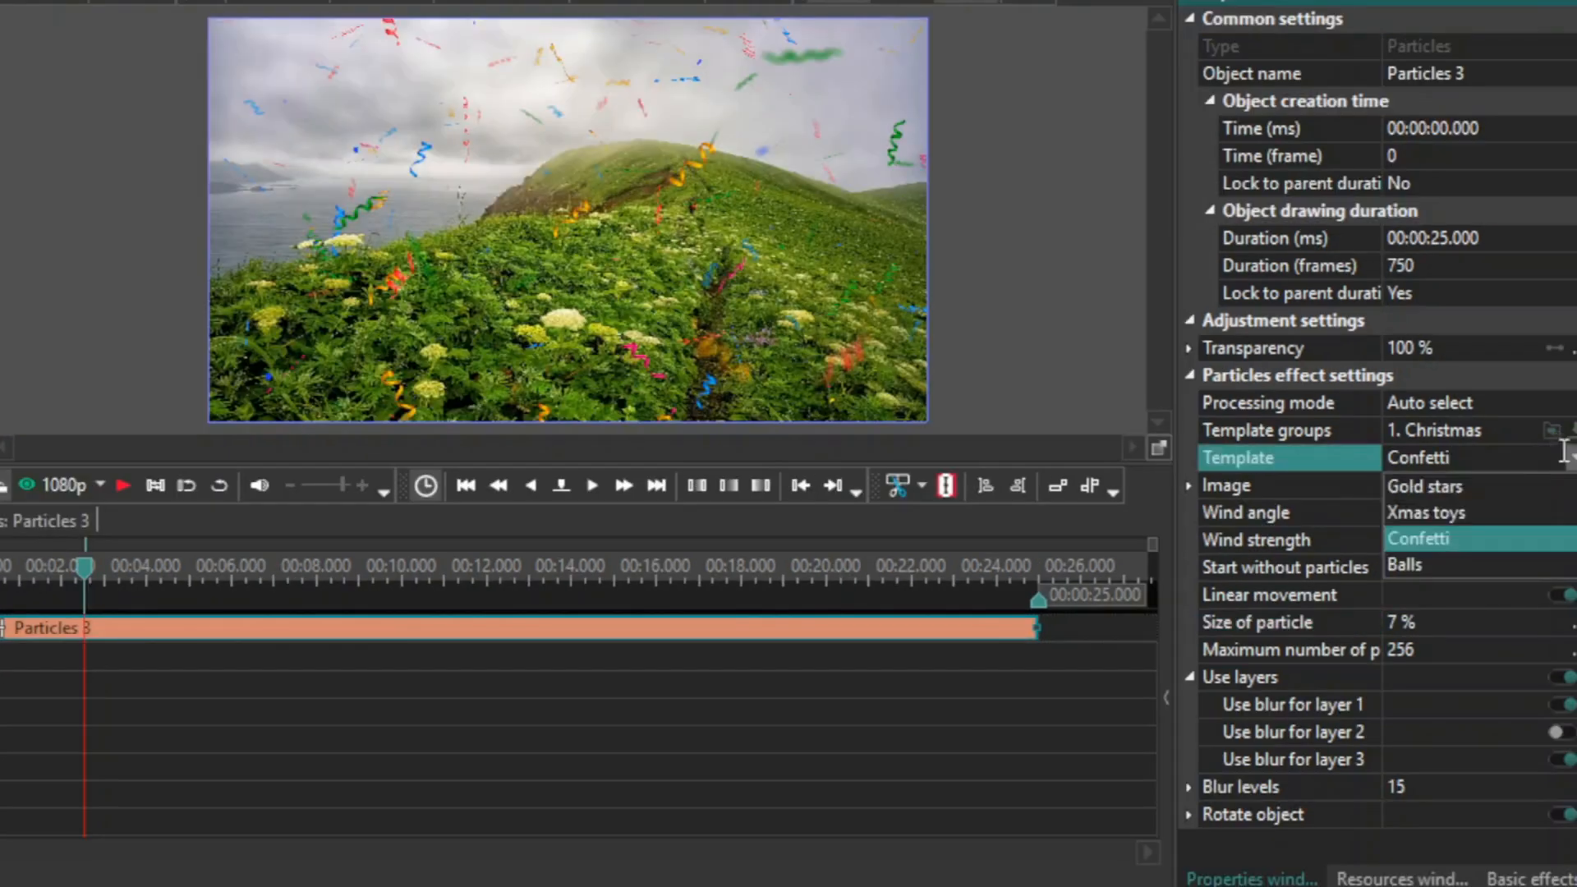
click(1404, 565)
click(1396, 625)
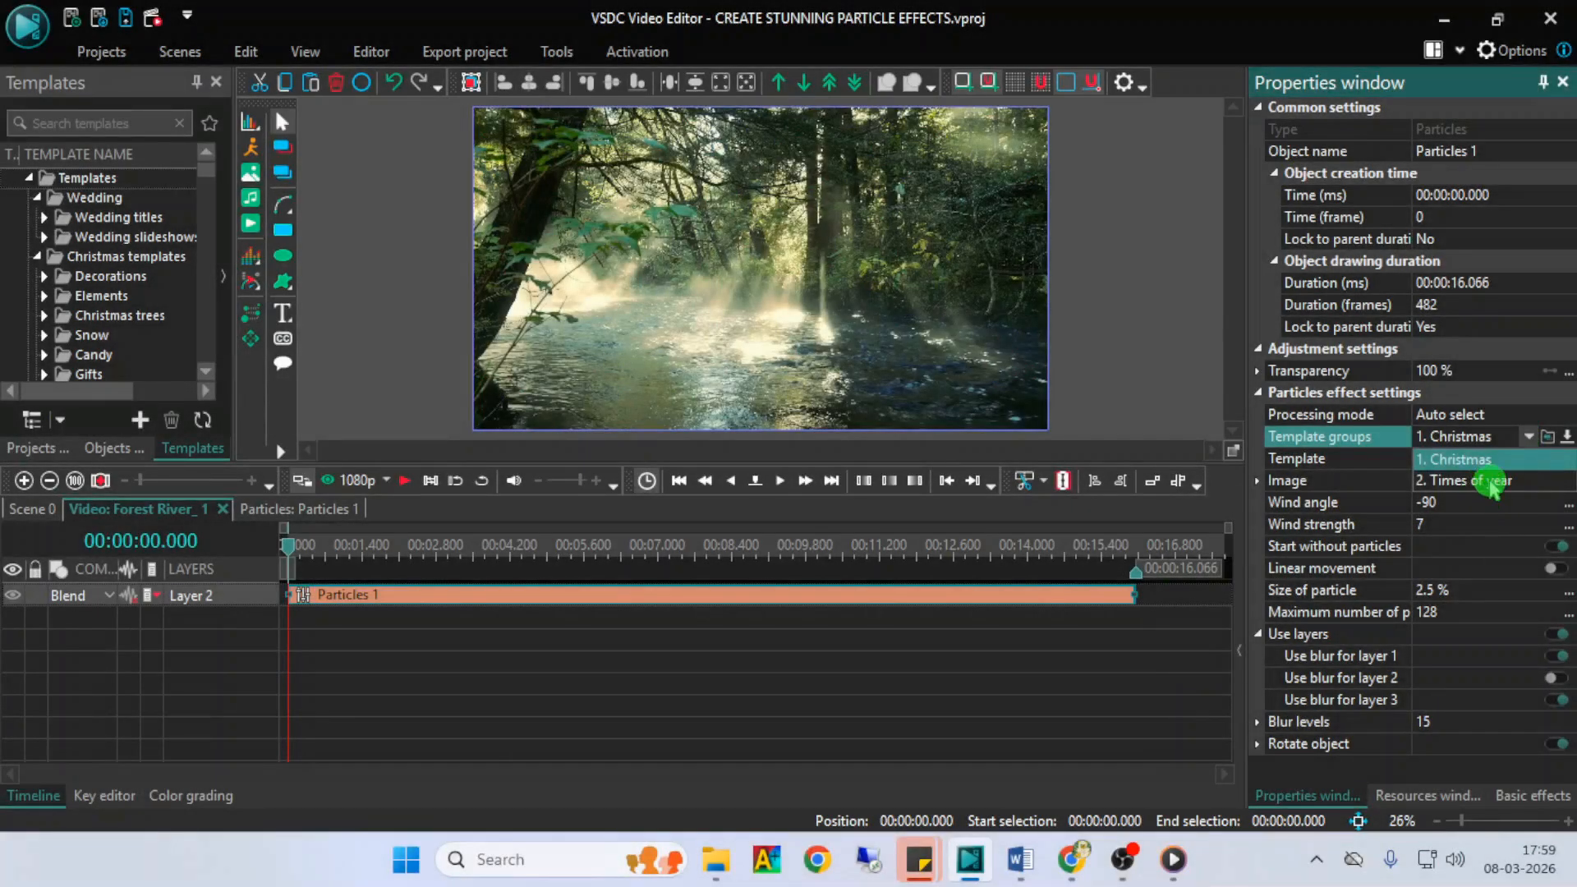
- For the forest river video's particles, choose the 2. Times of year template group with the Winter template and preview it
click(1485, 483)
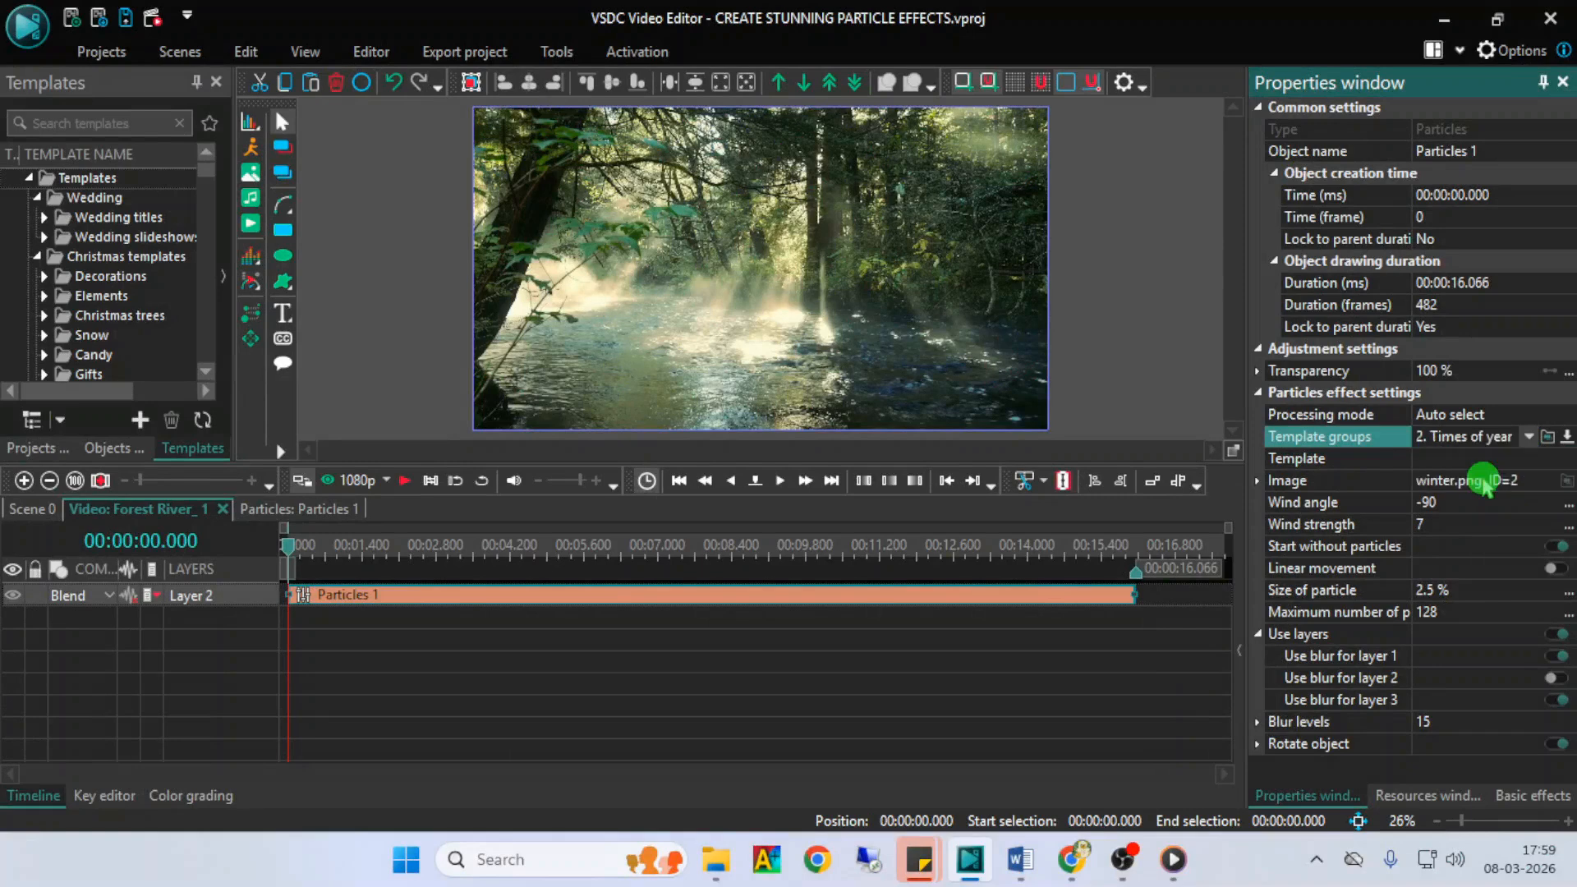
click(1299, 459)
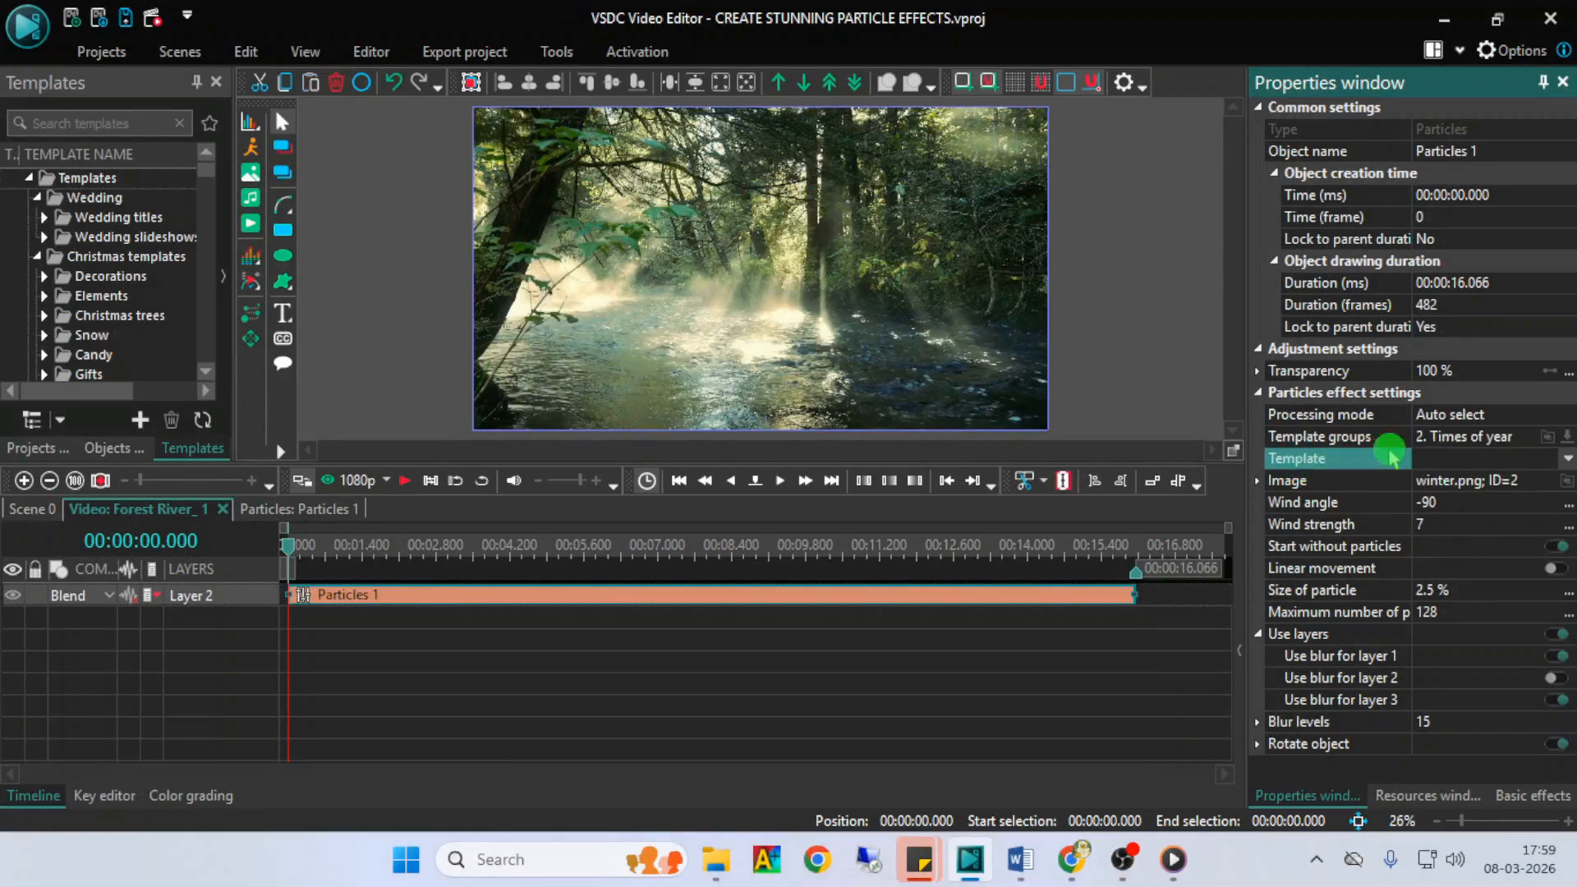
click(1566, 460)
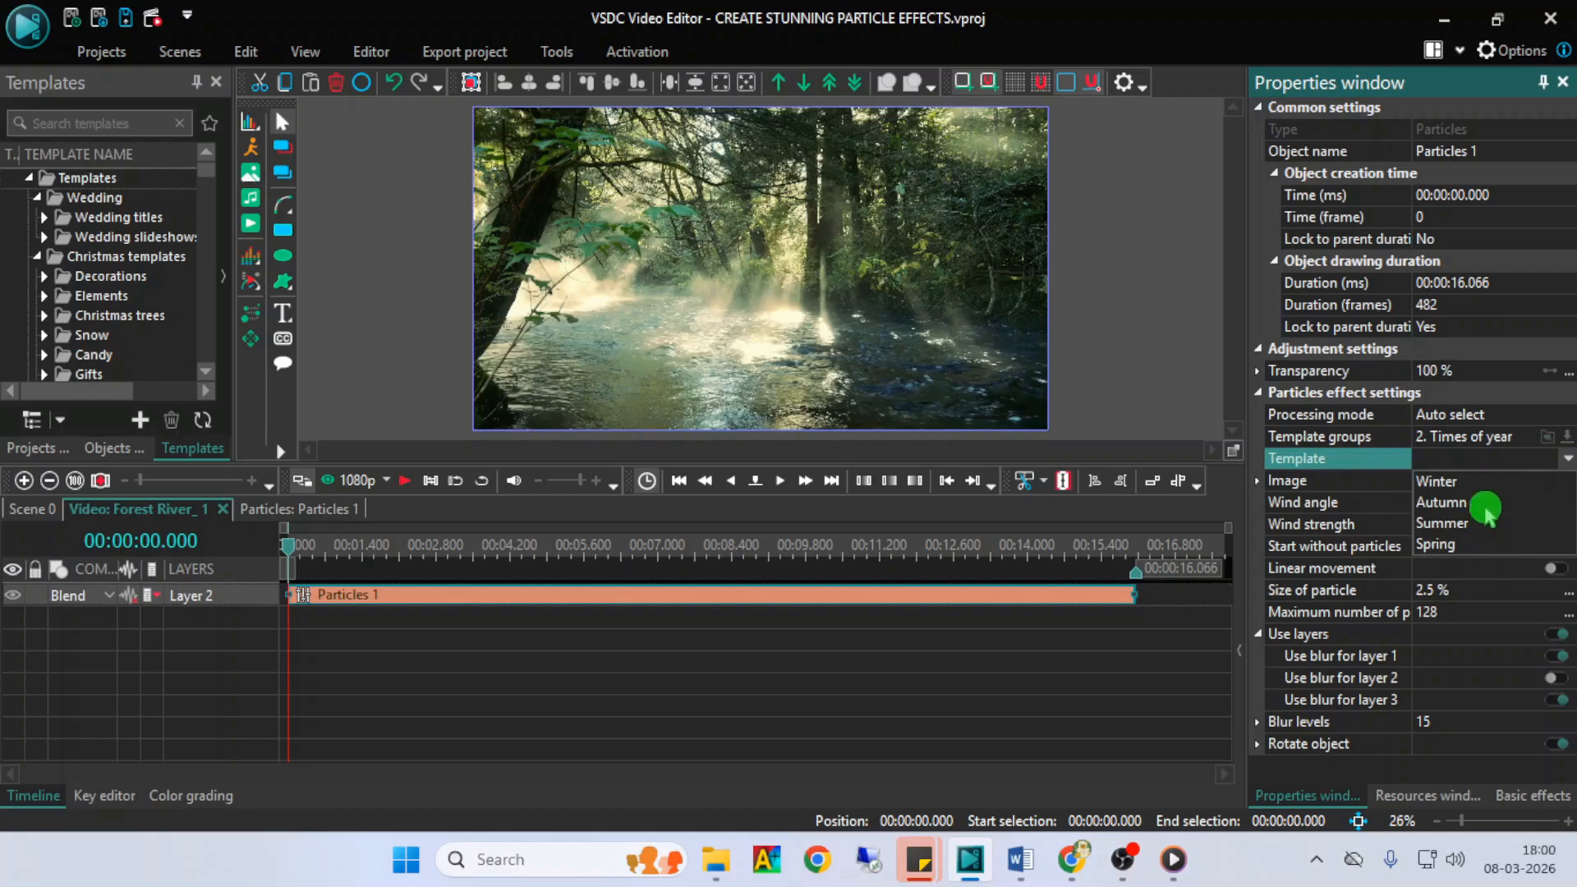
click(1467, 483)
key(space)
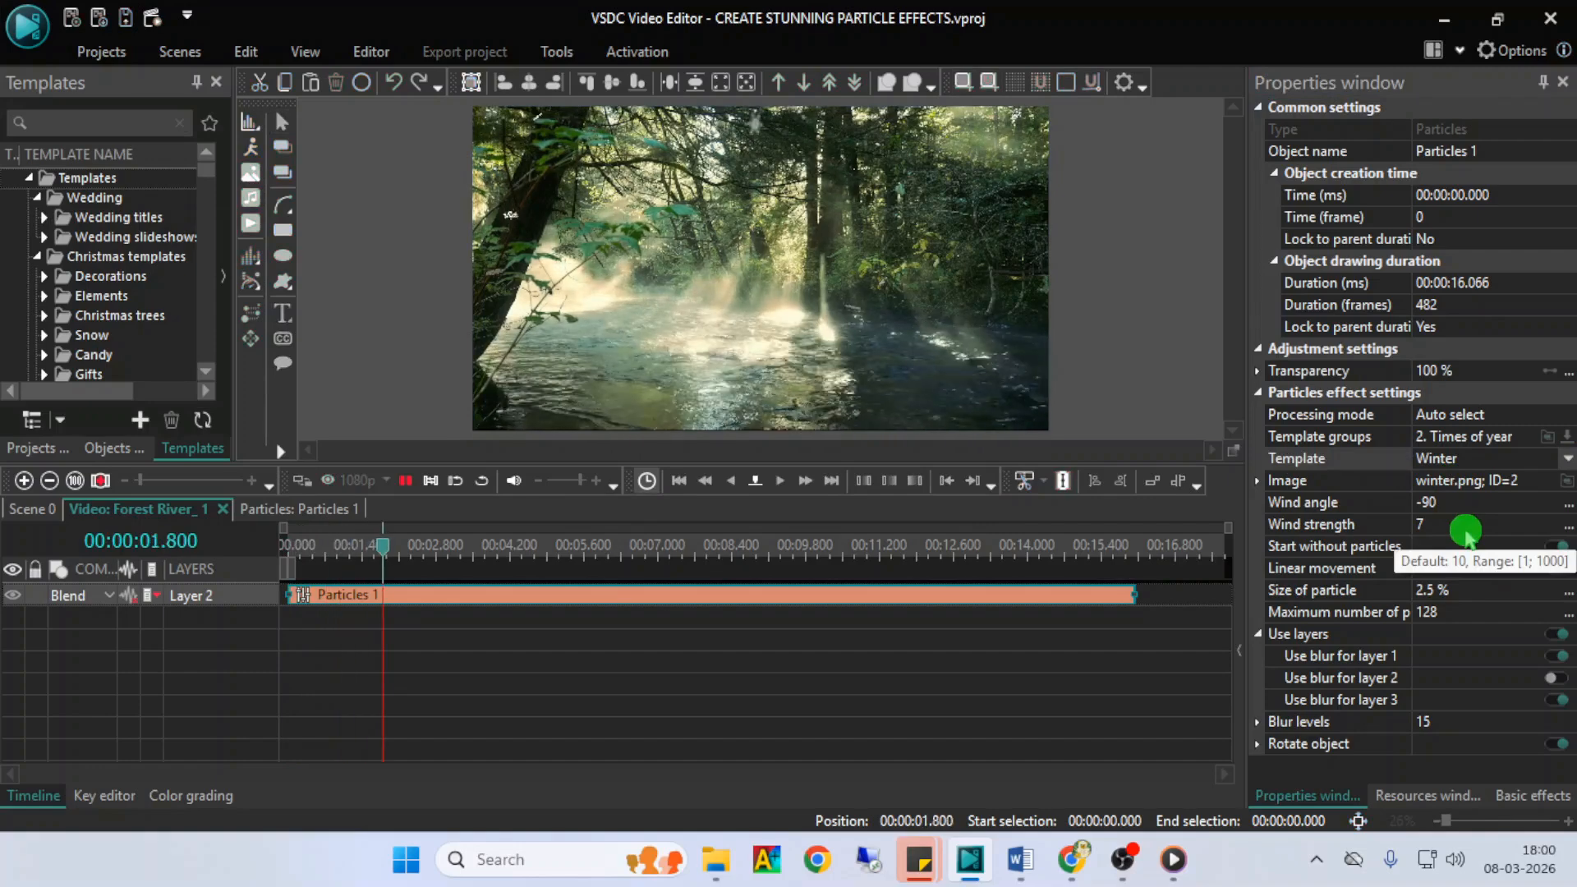
key(space)
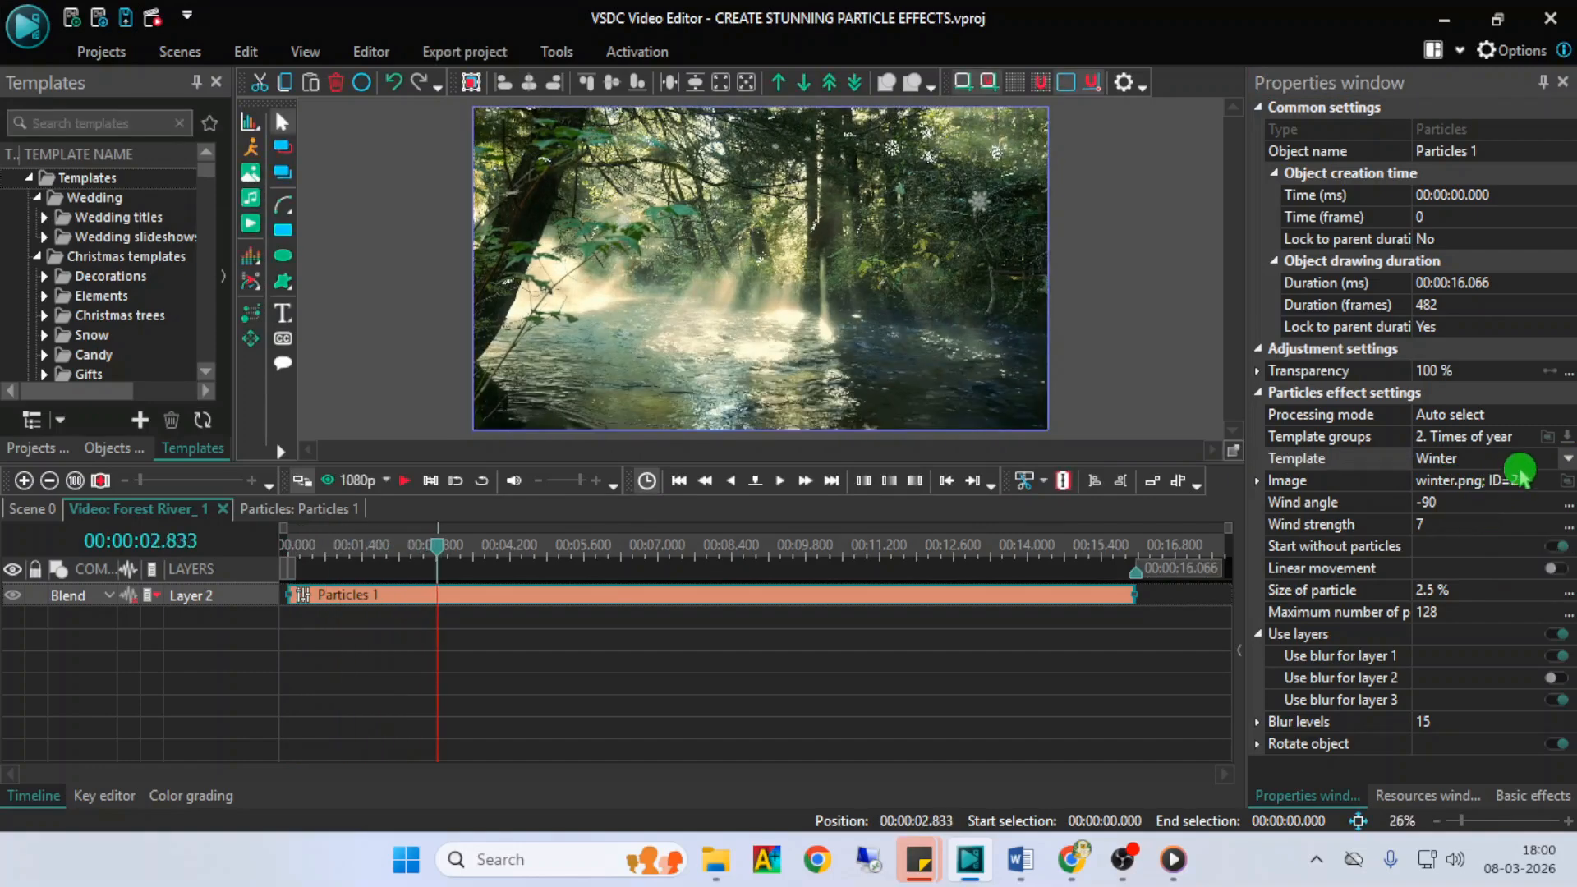
- Switch the forest river particles to the Autumn template and preview the effect
click(1565, 458)
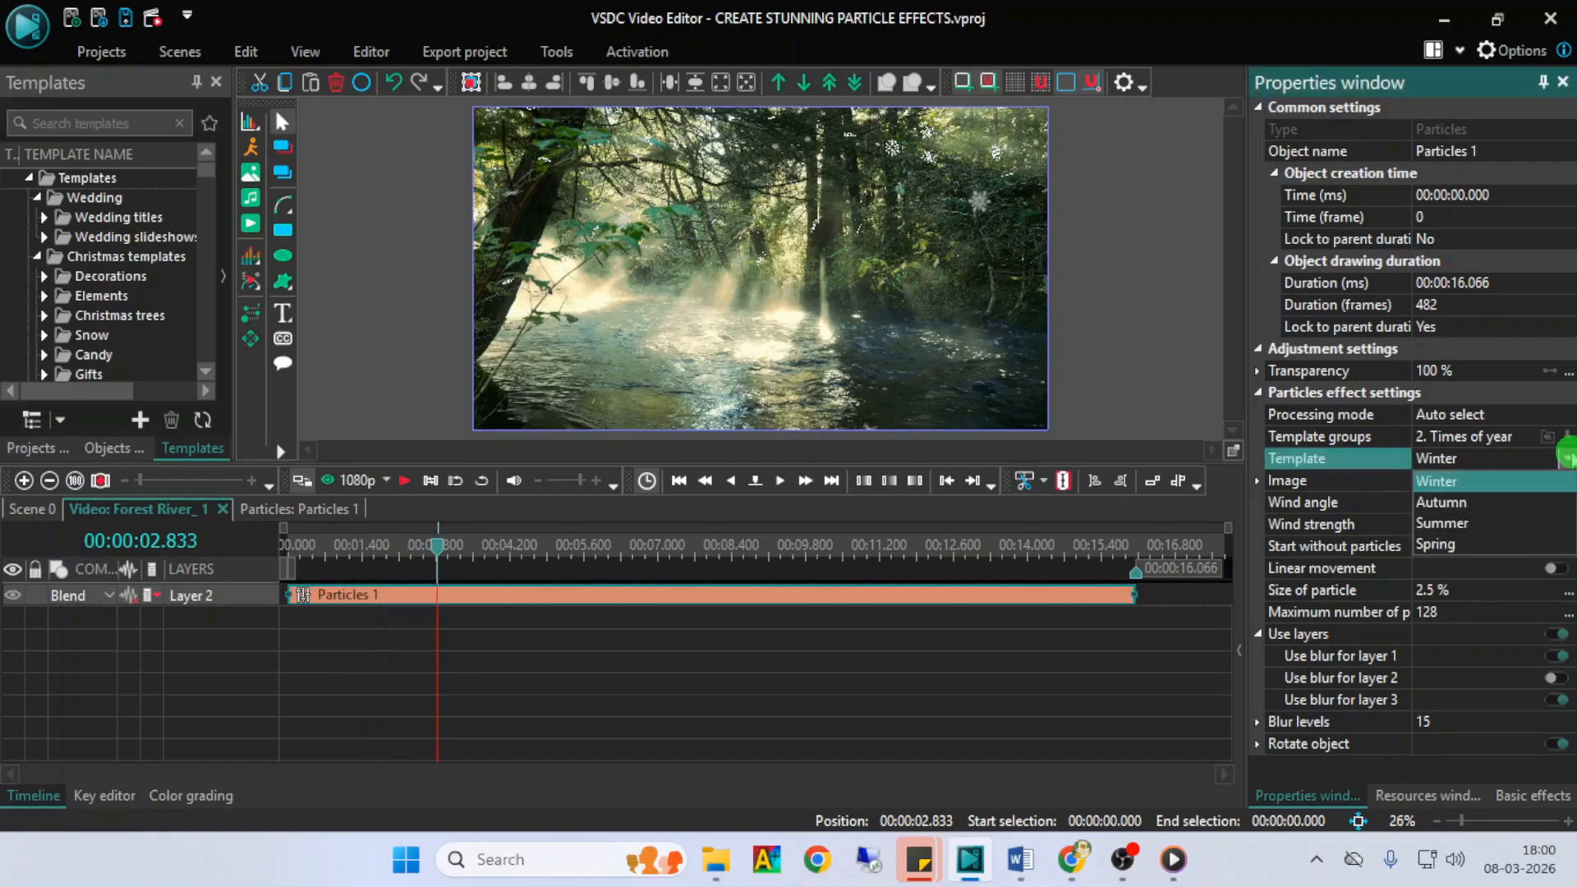
click(1436, 496)
key(space)
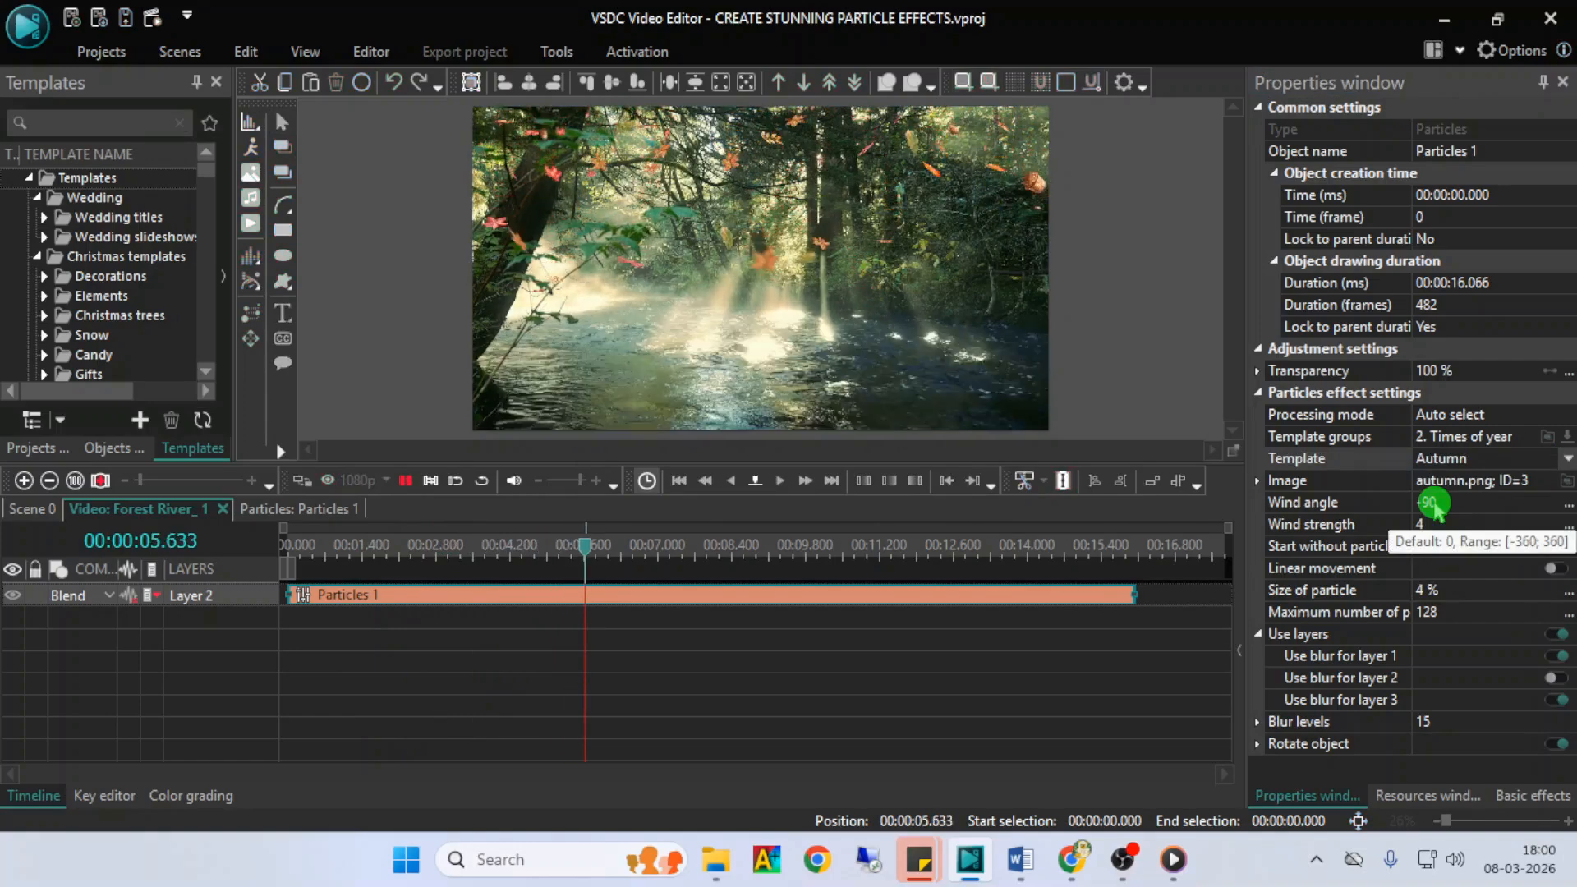
- Switch the forest river particles to the Summer template and preview the effect
click(1565, 459)
click(1470, 521)
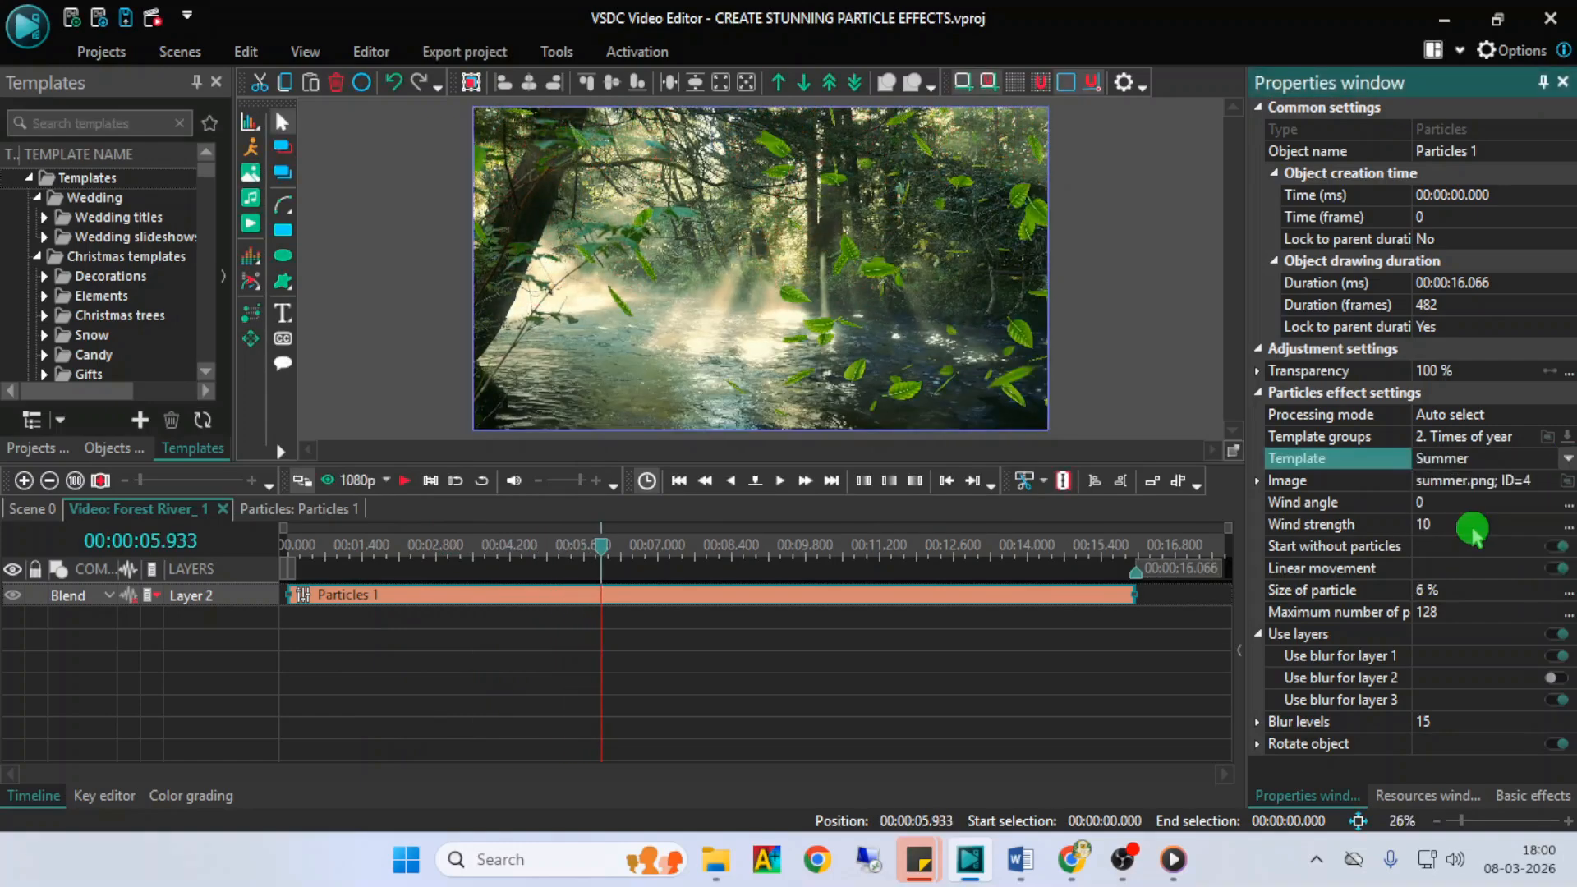
key(space)
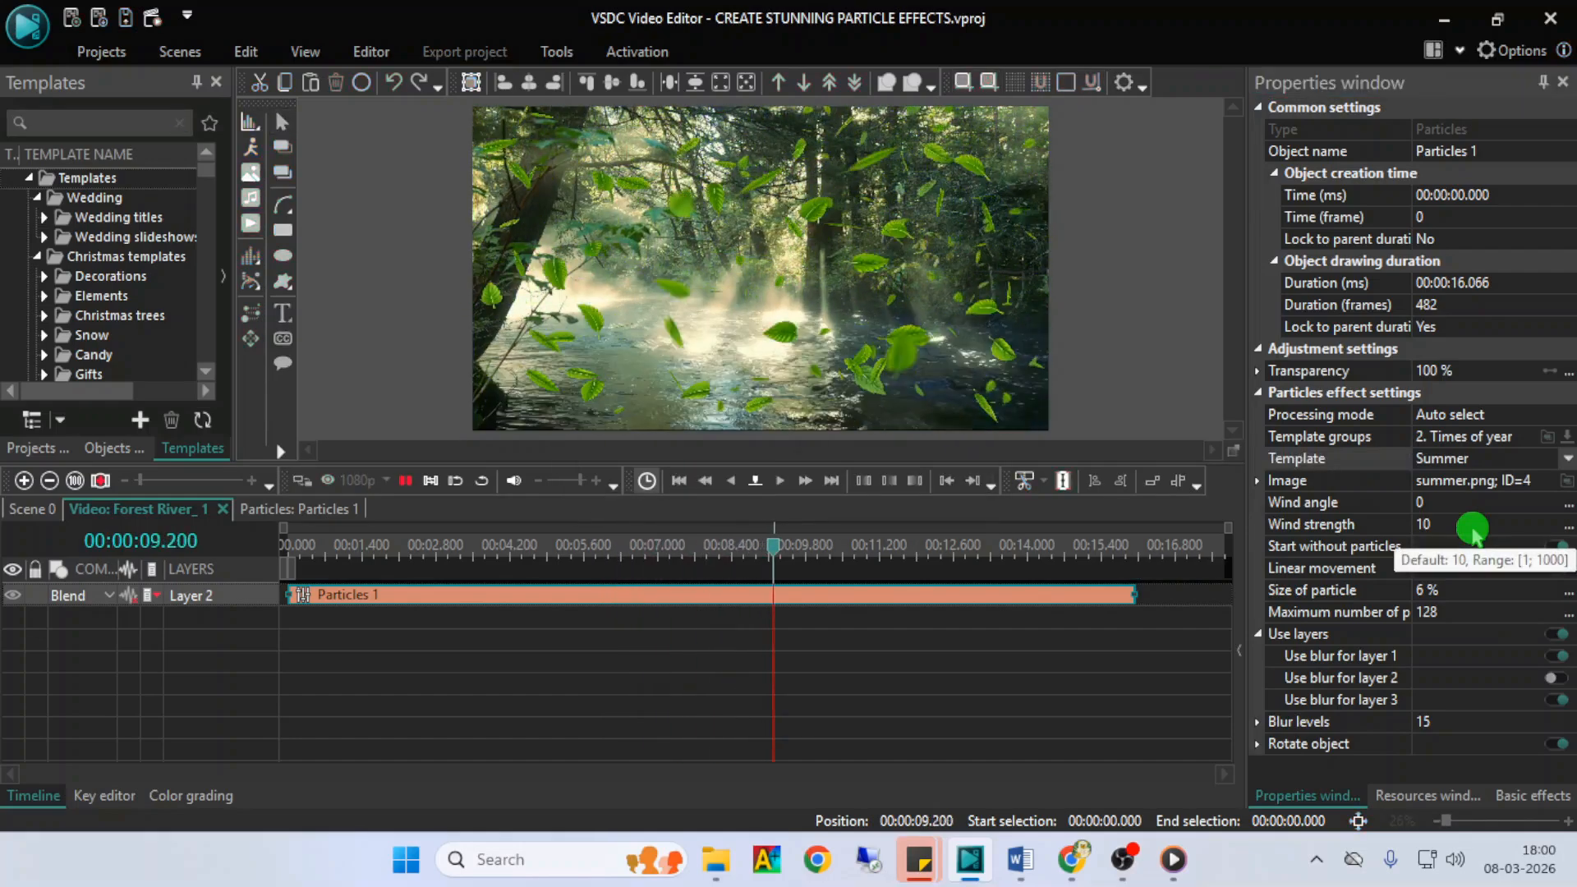
key(space)
- Switch the forest river particles to the Spring template and preview the effect
click(1568, 458)
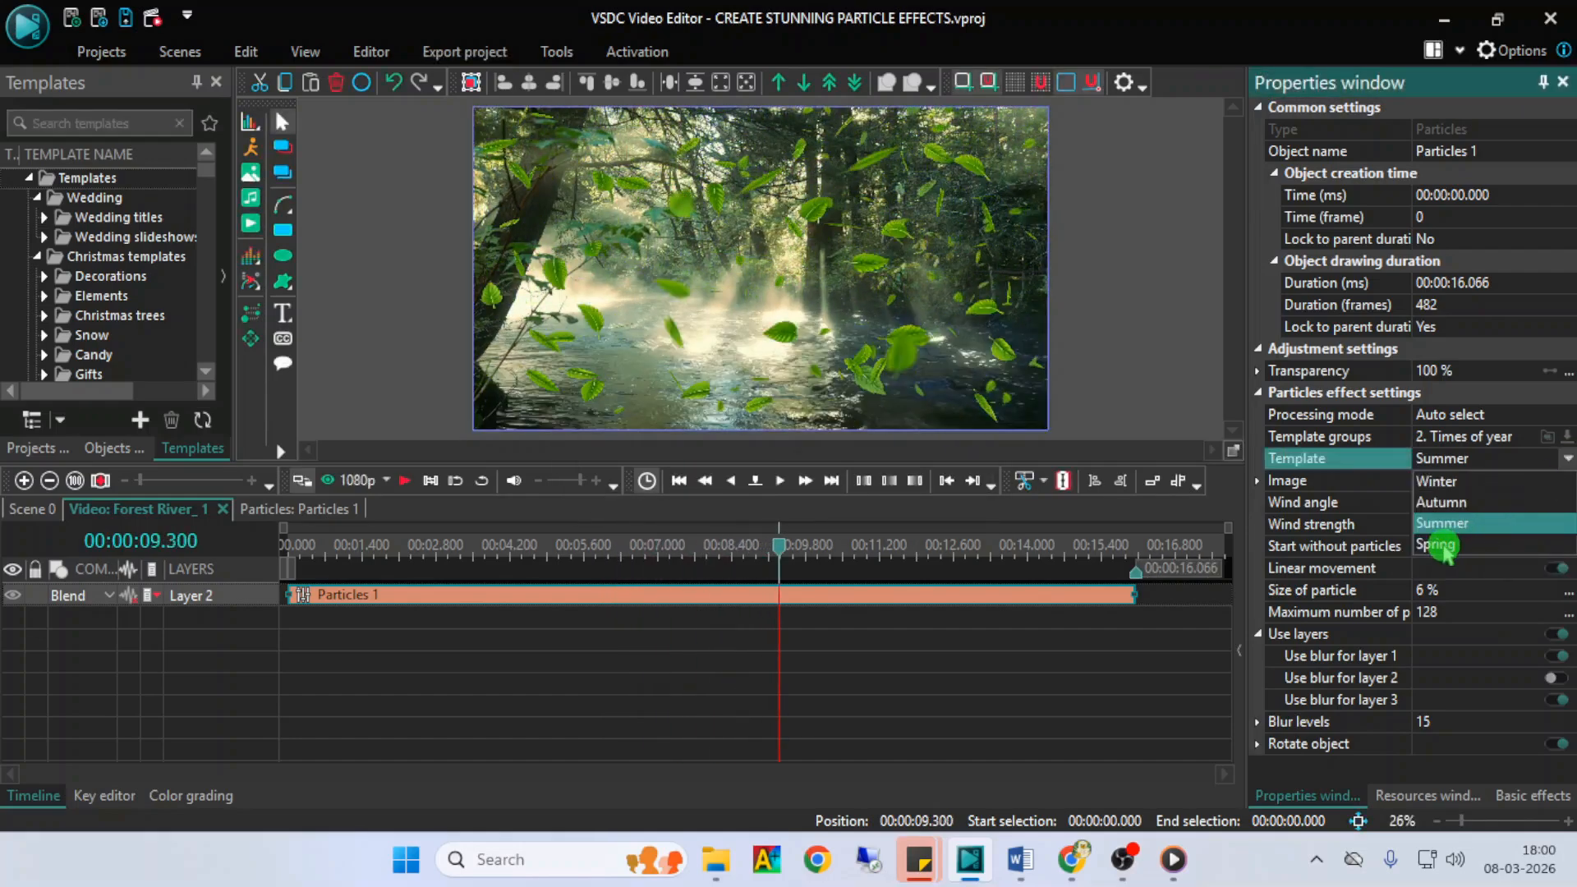
click(1435, 546)
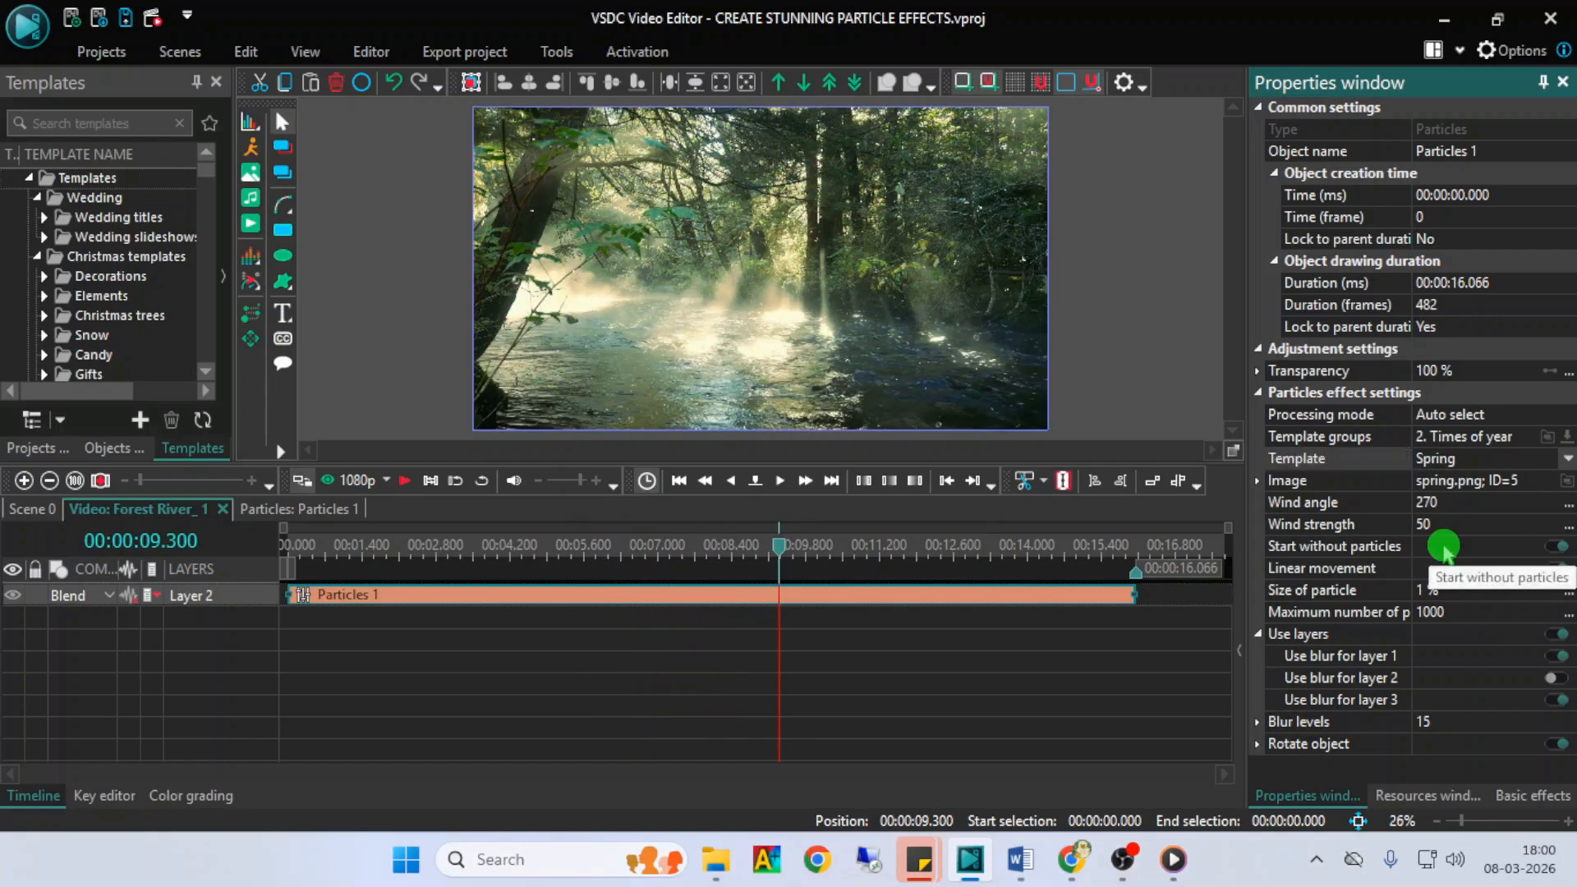
key(space)
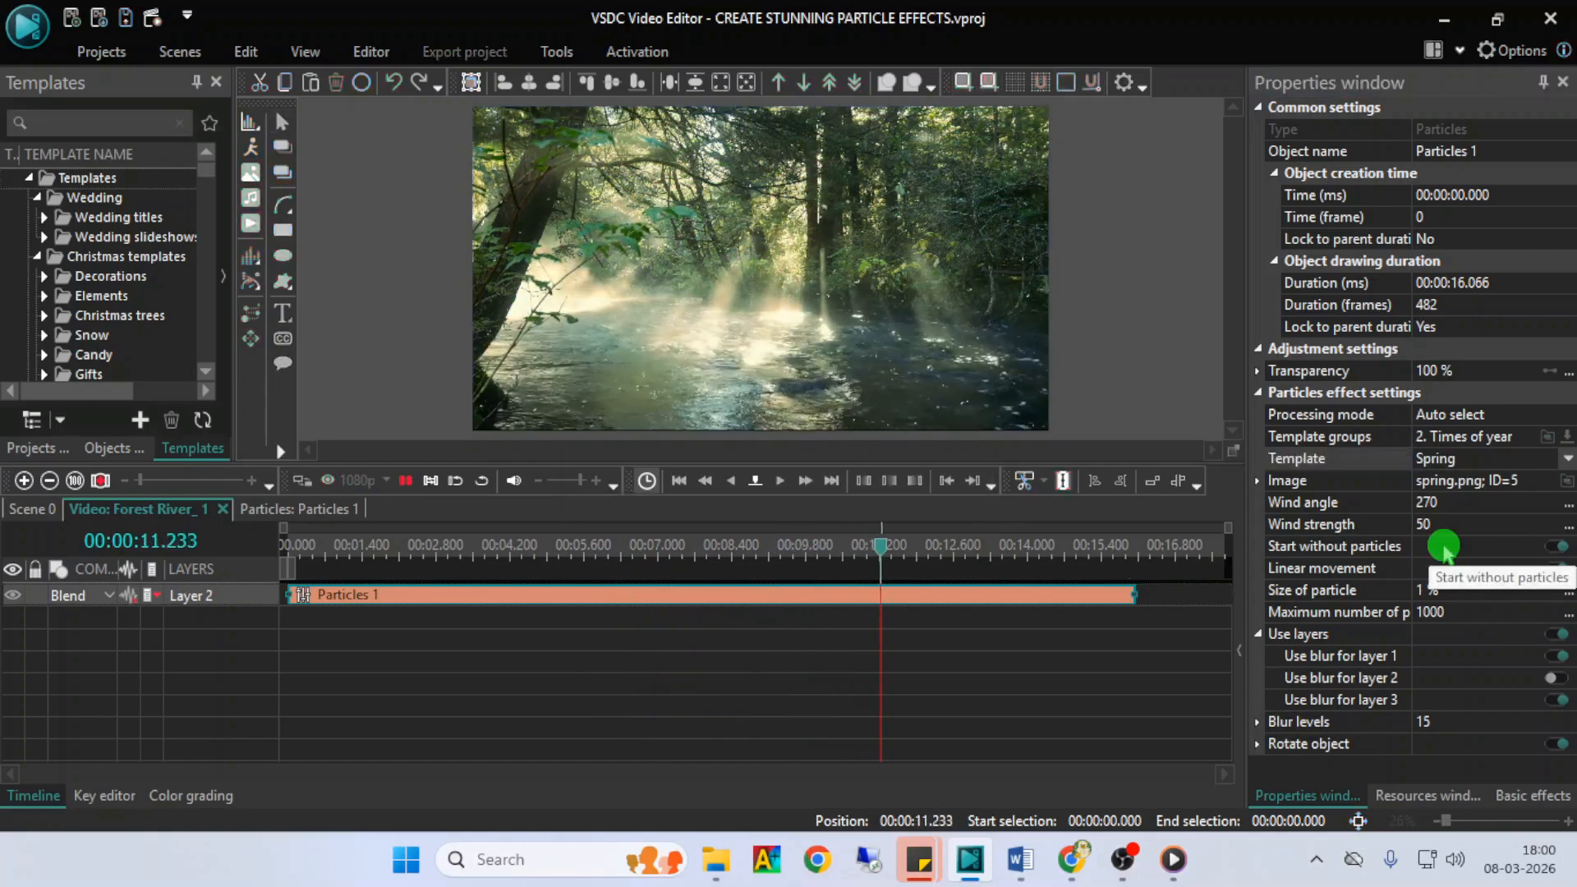